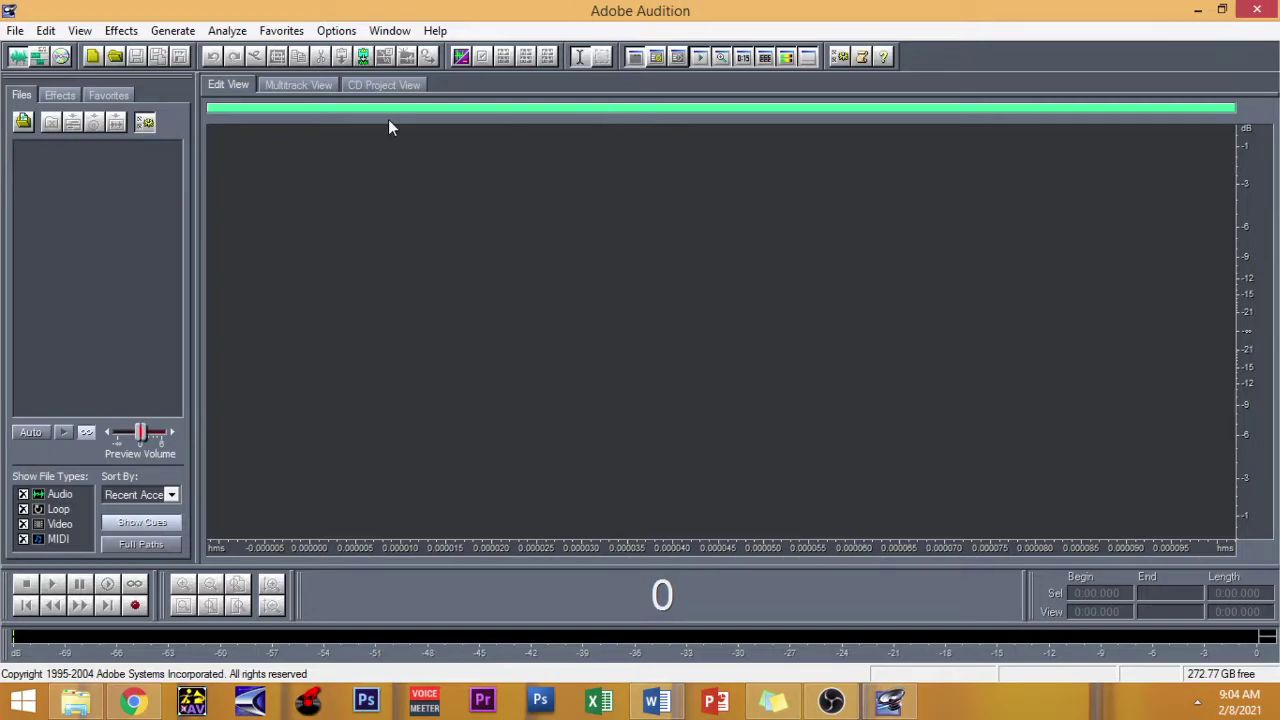
- Import all five audio files from the Drill folder
{"action": "left_click", "coordinate": [25, 121]}
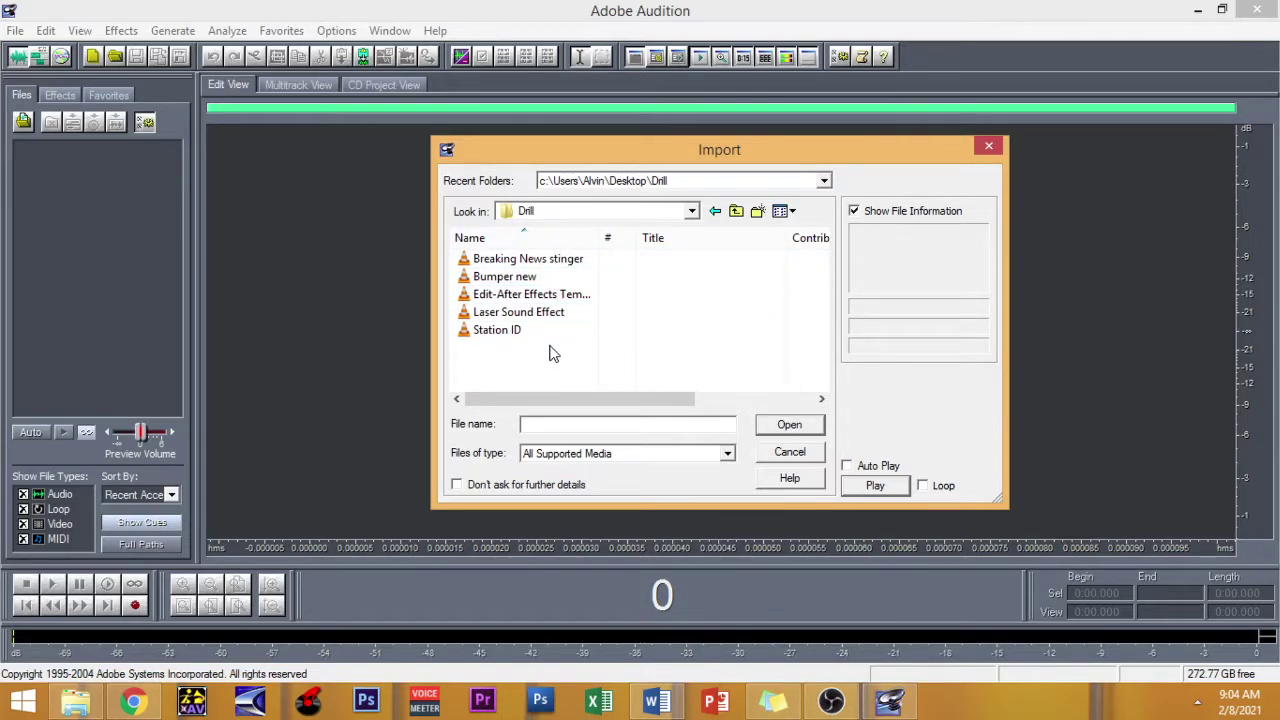
{"action": "key", "text": "ctrl+a"}
{"action": "left_click", "coordinate": [789, 424]}
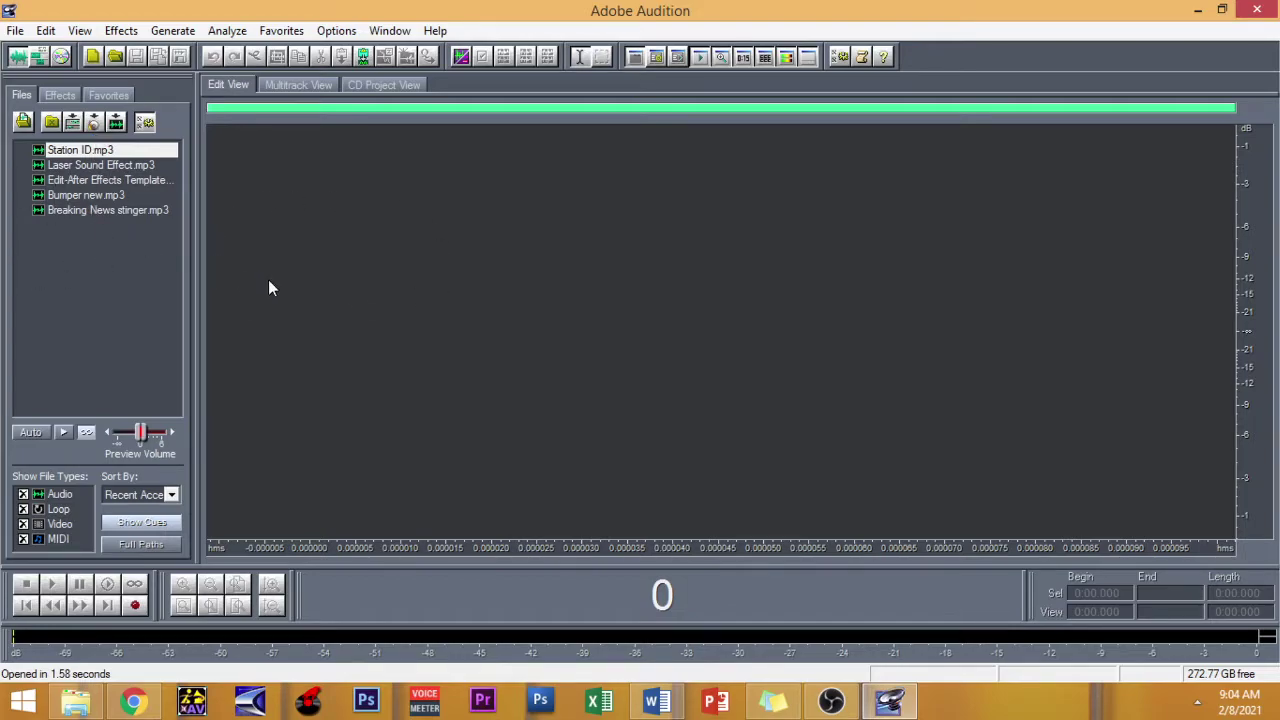
- Open Station ID.mp3 in the Edit View after checking the Multitrack View
{"action": "left_click", "coordinate": [285, 86]}
{"action": "left_click", "coordinate": [232, 86]}
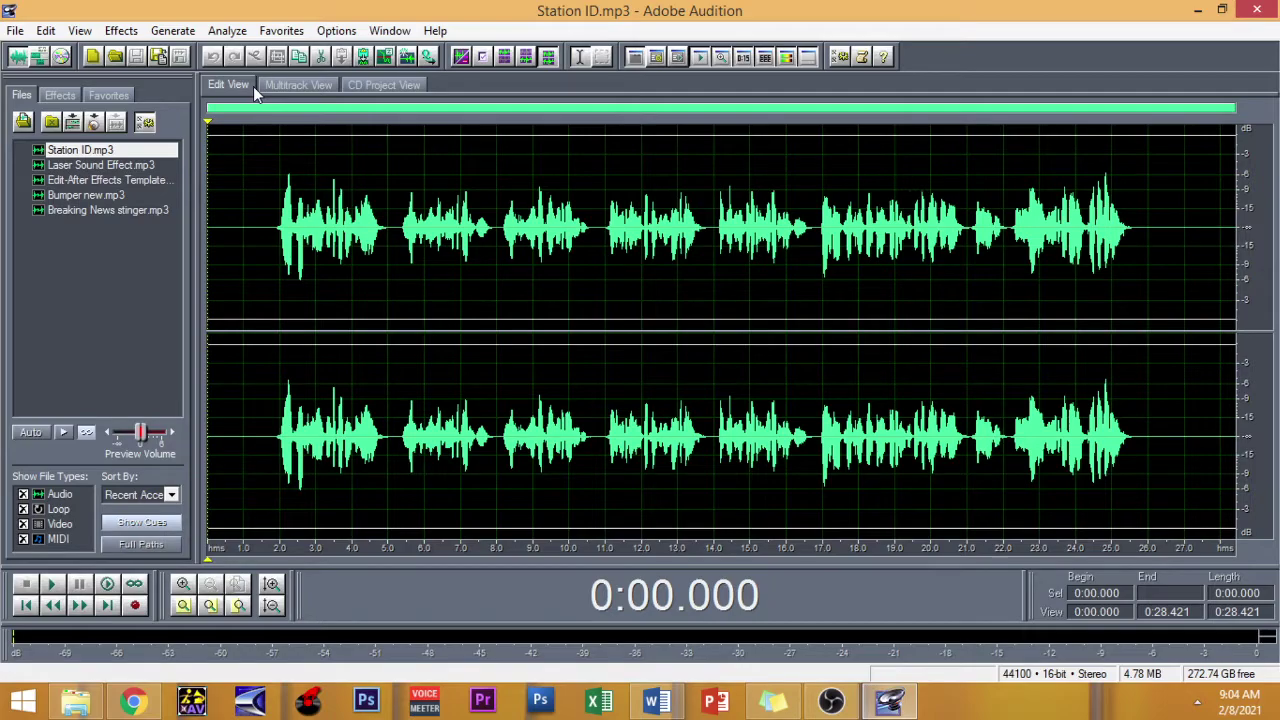
{"action": "left_click", "coordinate": [304, 86]}
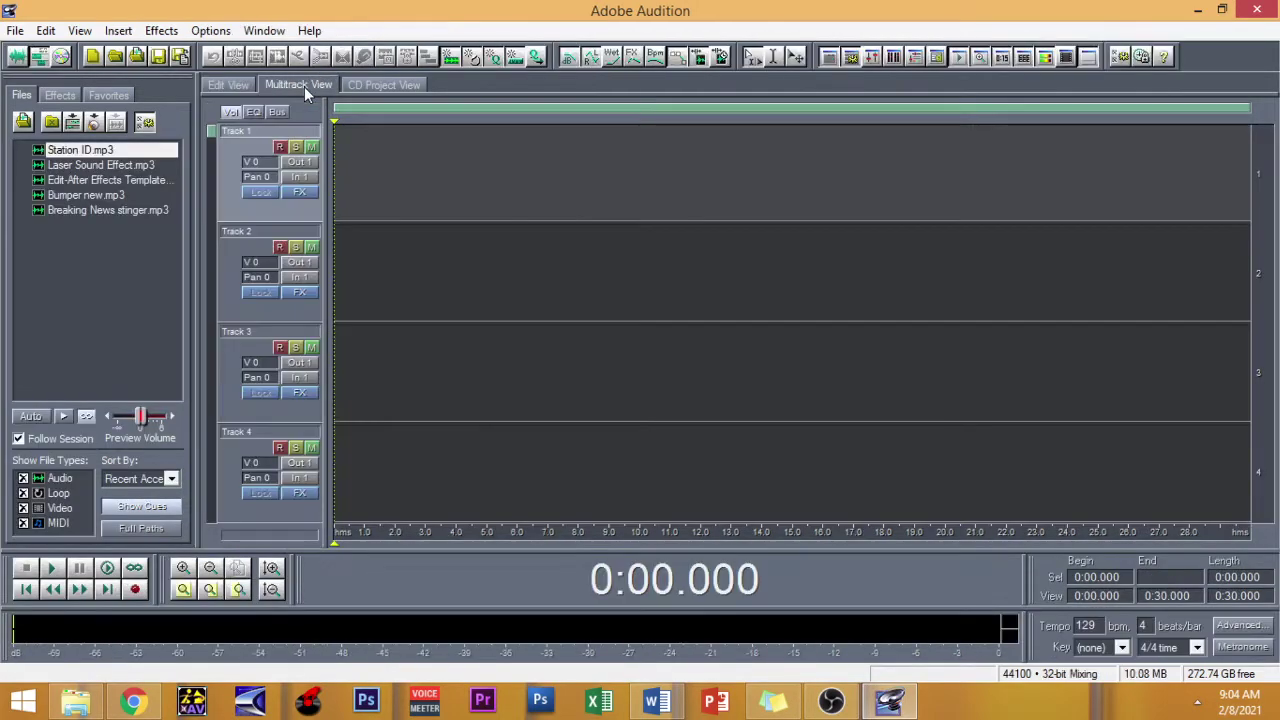
{"action": "left_click", "coordinate": [228, 85]}
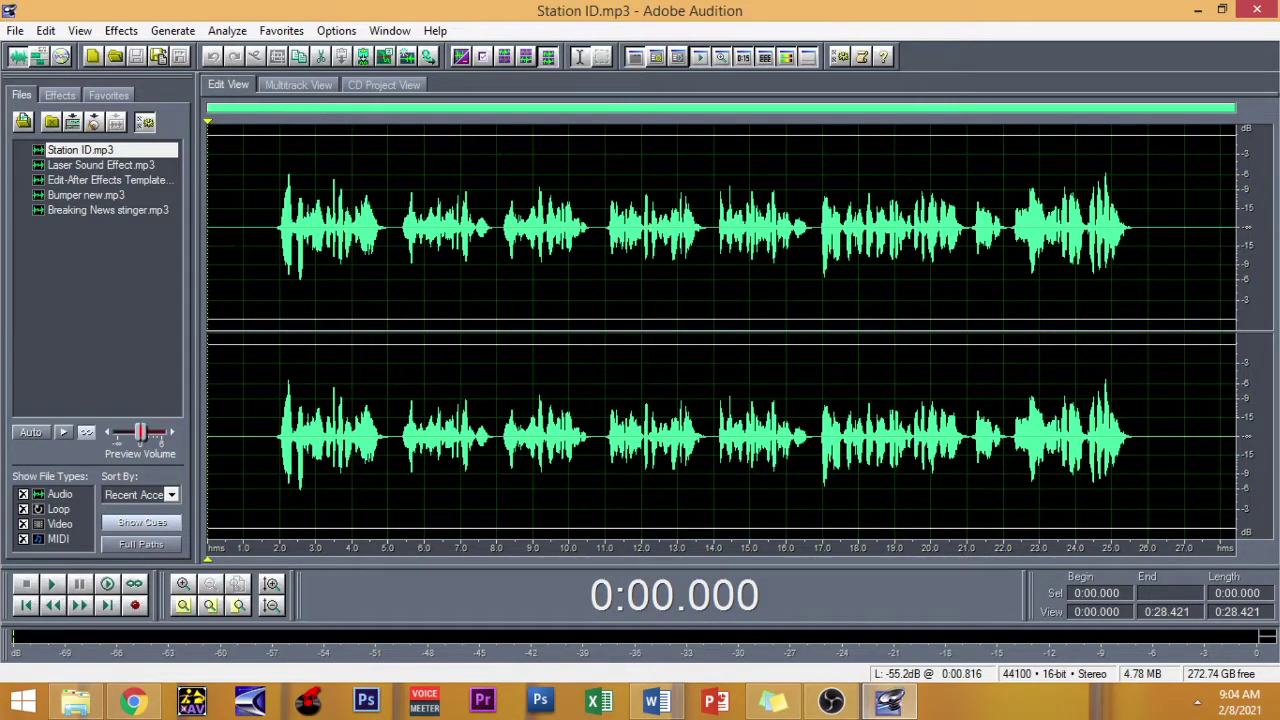
- Play the Station ID.mp3 voice recording from the 2-second mark, then stop playback
{"action": "left_click", "coordinate": [277, 230]}
{"action": "key", "text": "space"}
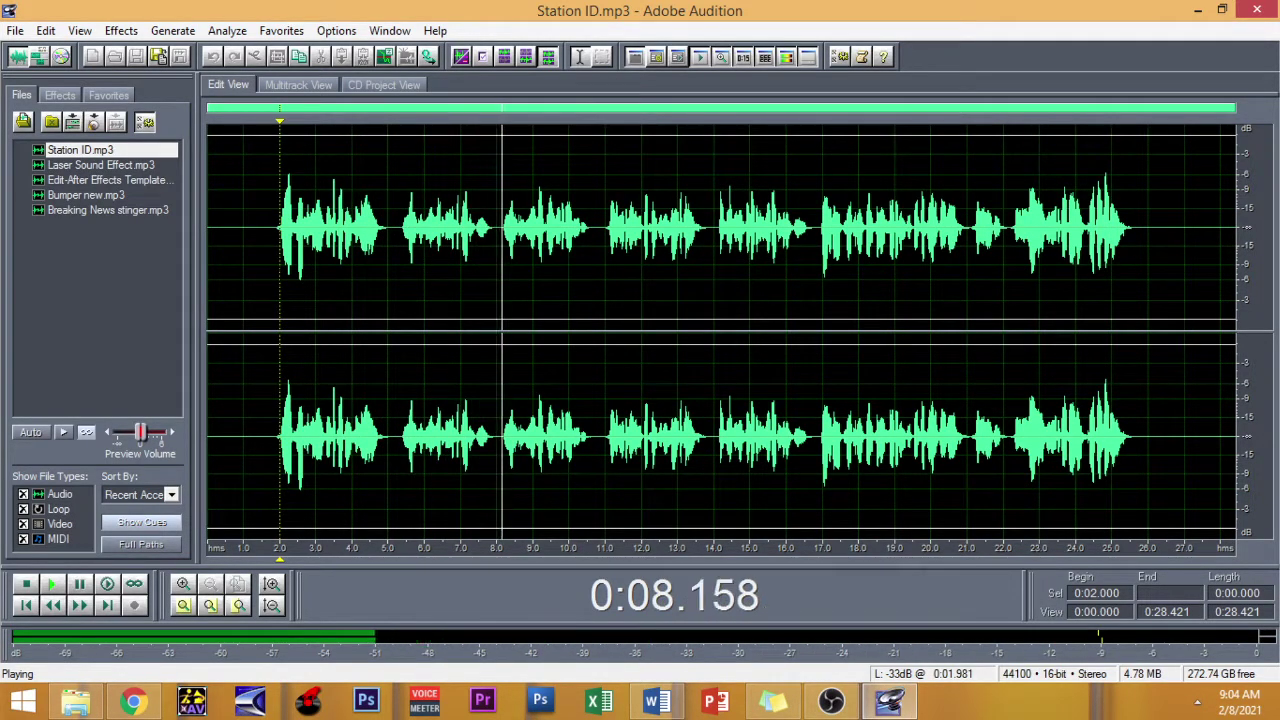
{"action": "left_click", "coordinate": [1197, 705]}
{"action": "left_click", "coordinate": [1197, 705]}
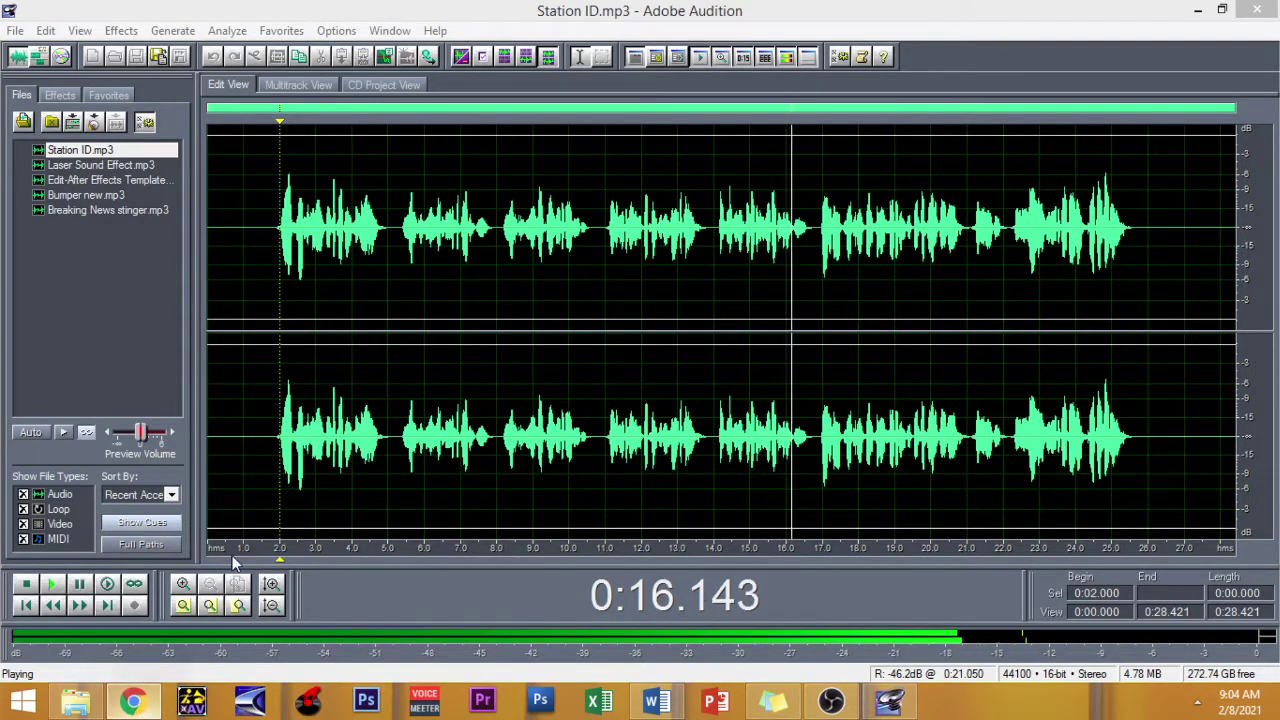
{"action": "left_click", "coordinate": [133, 700]}
{"action": "left_click", "coordinate": [1197, 10]}
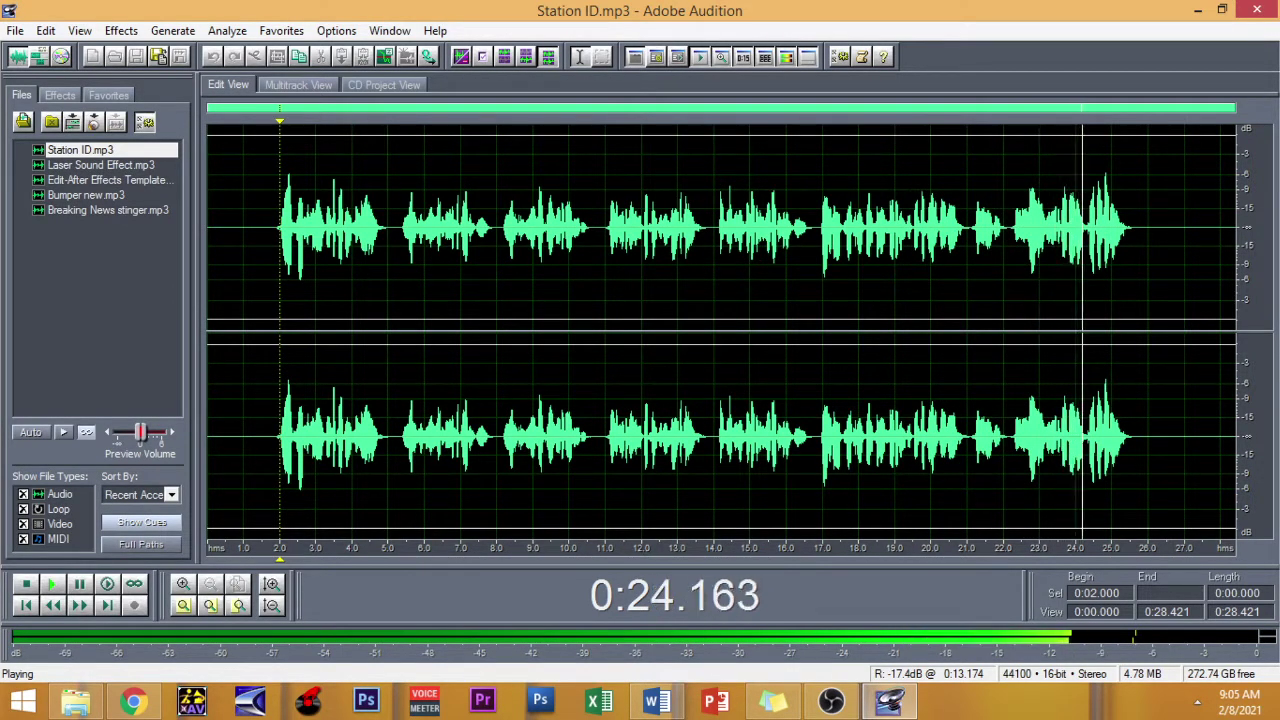
{"action": "left_click", "coordinate": [966, 230]}
{"action": "key", "text": "space"}
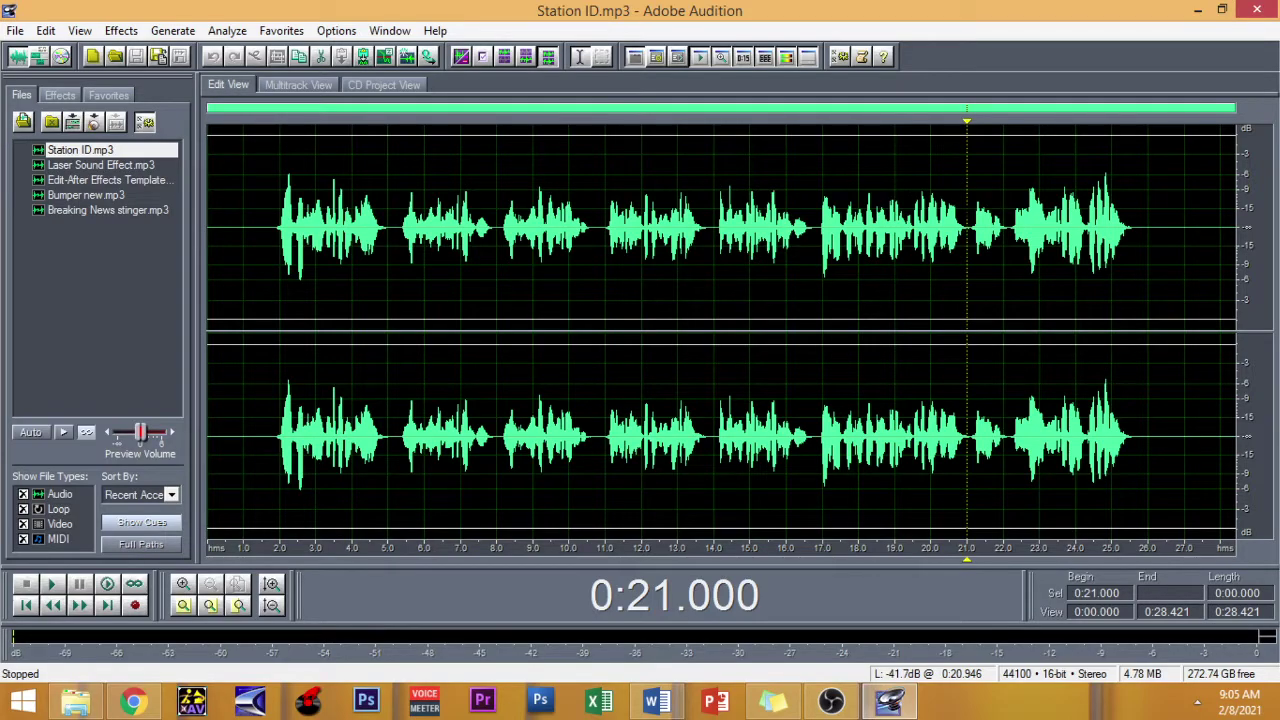
- Check the voice-enhancement instructions in the Google Classroom post, then select the entire Station ID.mp3 waveform in Adobe Audition
{"action": "key", "text": "alt+Tab"}
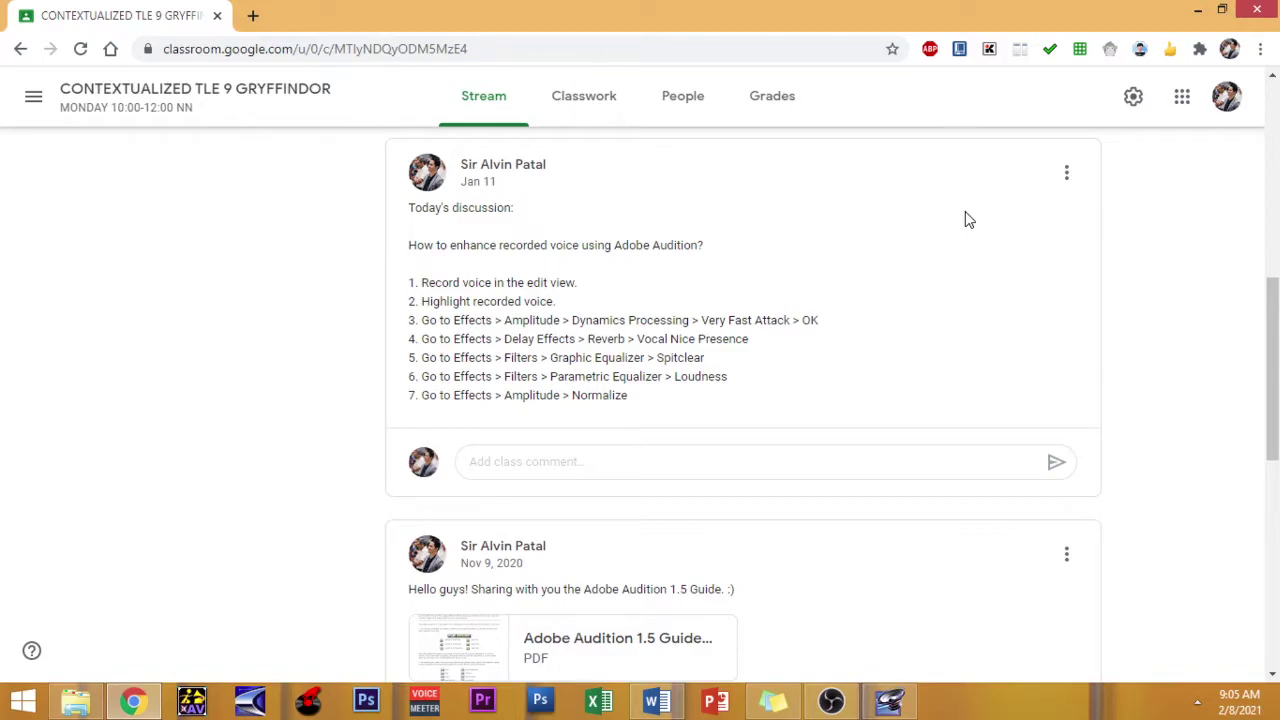
{"action": "key", "text": "alt+Tab"}
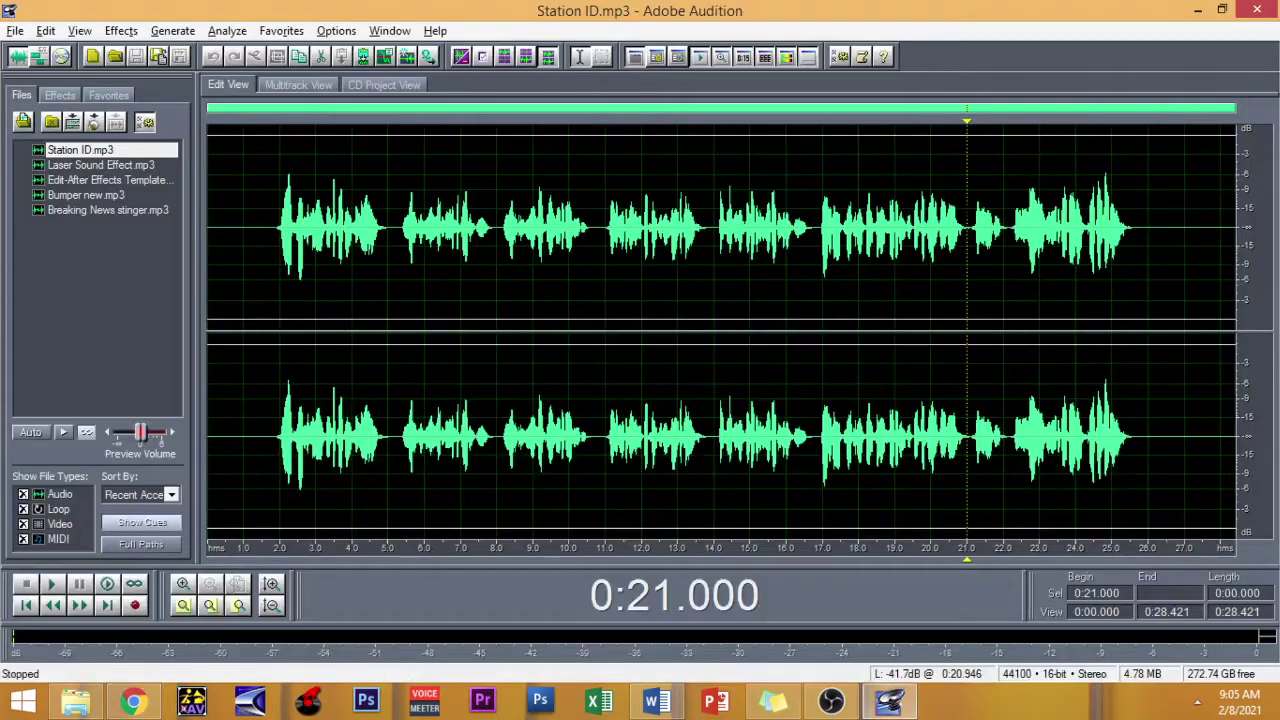
{"action": "left_click", "coordinate": [686, 230]}
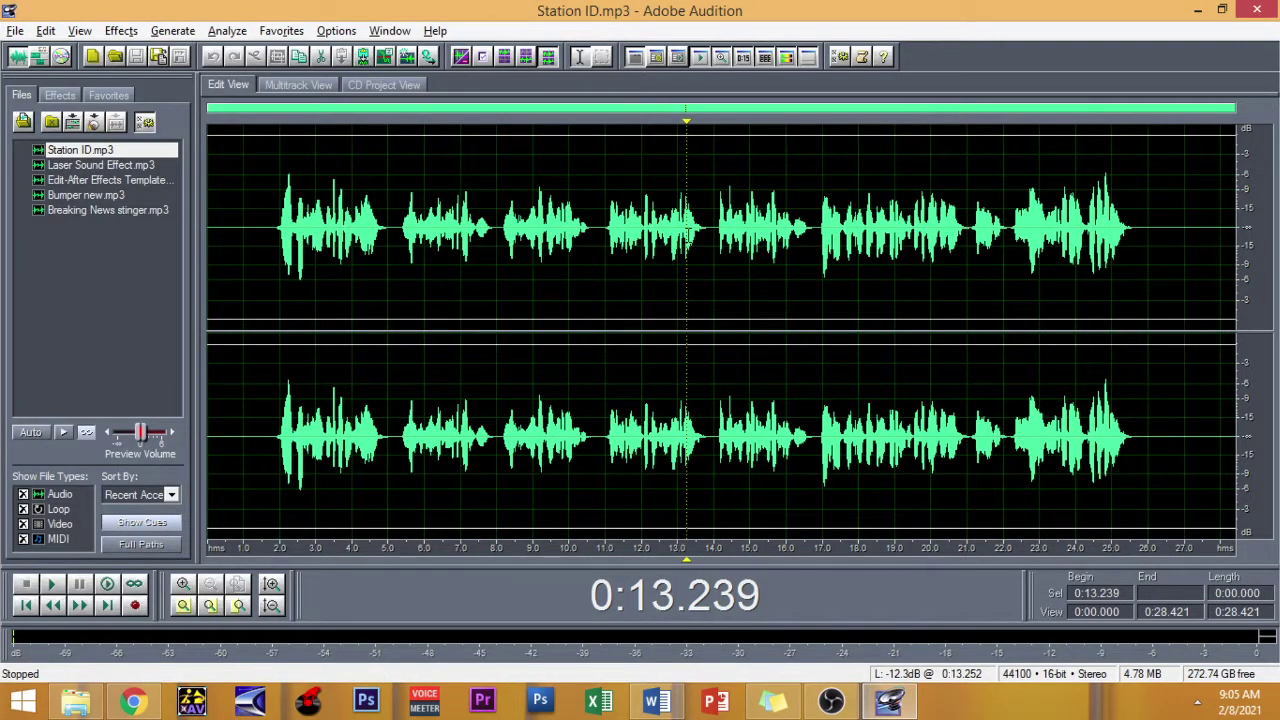
{"action": "key", "text": "ctrl+a"}
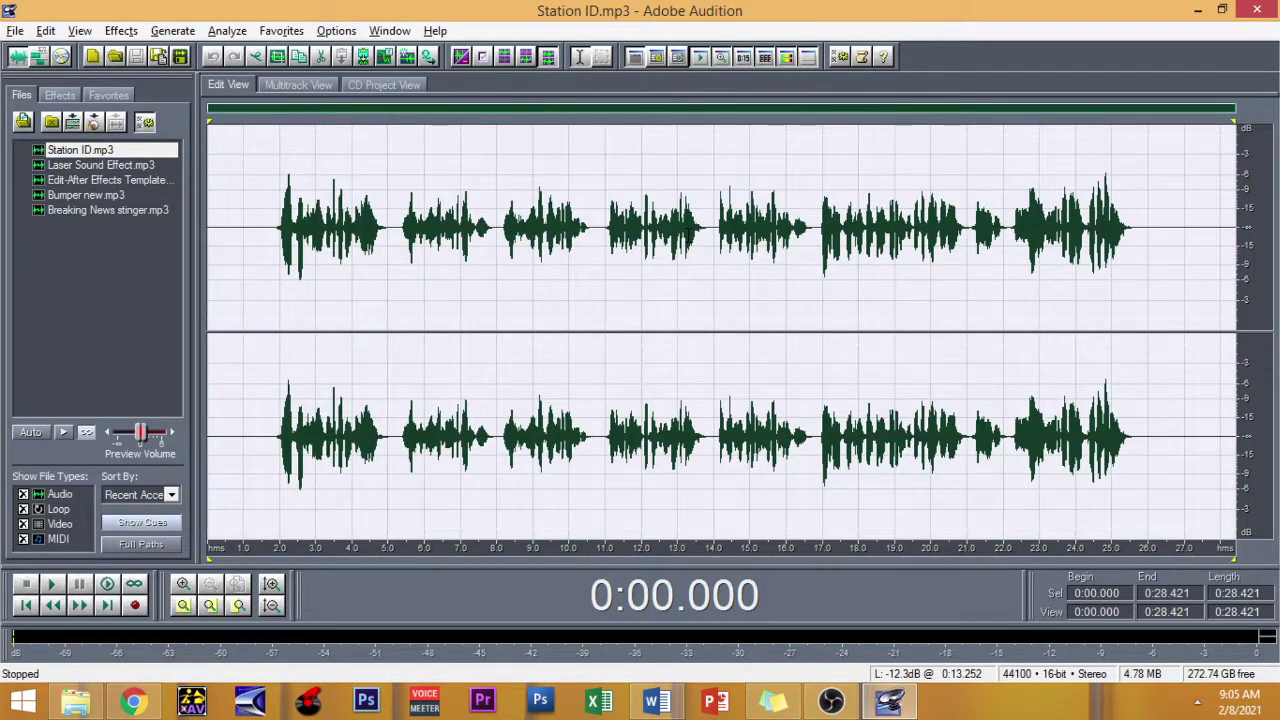
- Recheck the Google Classroom instructions and apply Dynamics Processing to the selected waveform with the "4:1, -24, Very Fast Attack" preset
{"action": "key", "text": "alt+Tab"}
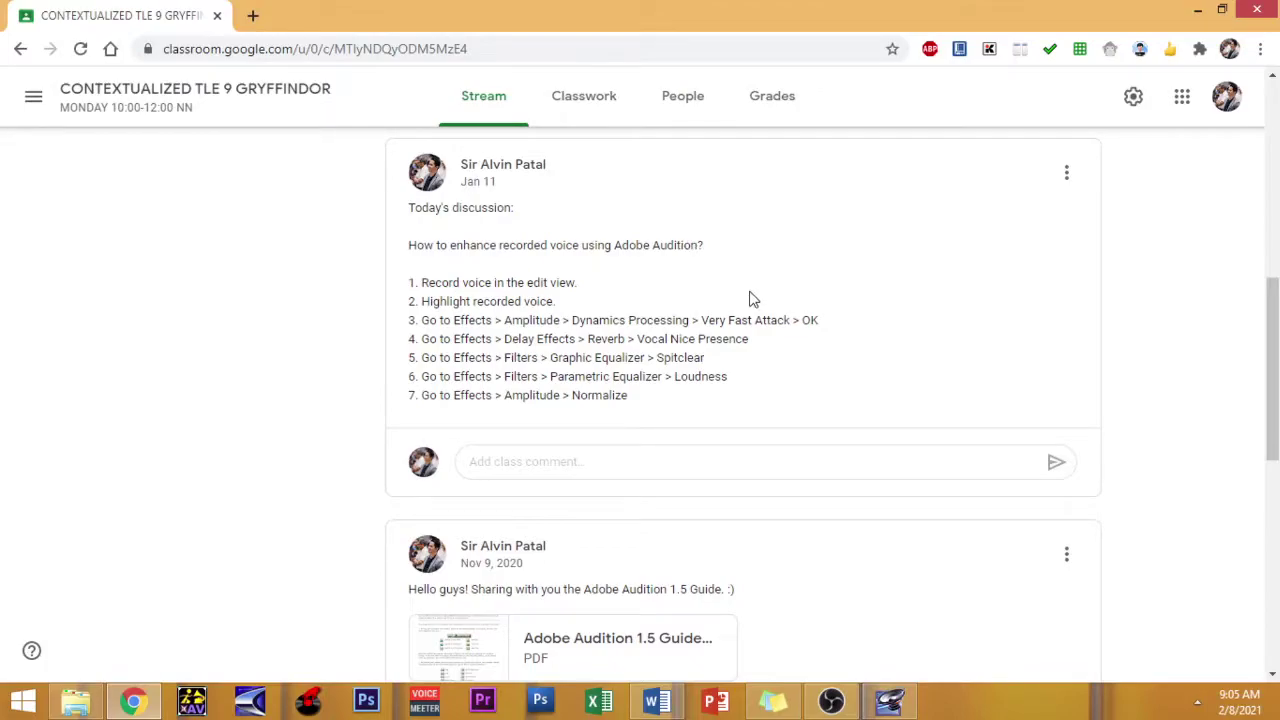
{"action": "key", "text": "alt+Tab"}
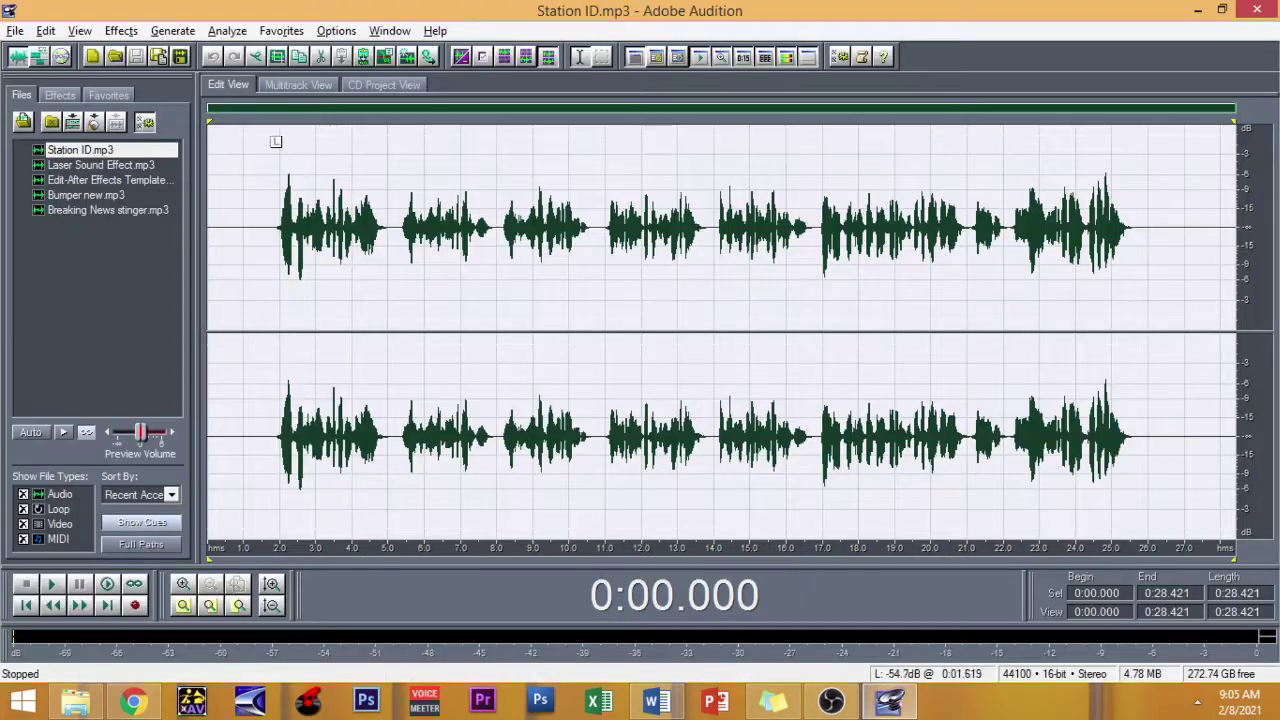
{"action": "left_click", "coordinate": [118, 33]}
{"action": "mouse_move", "coordinate": [160, 120]}
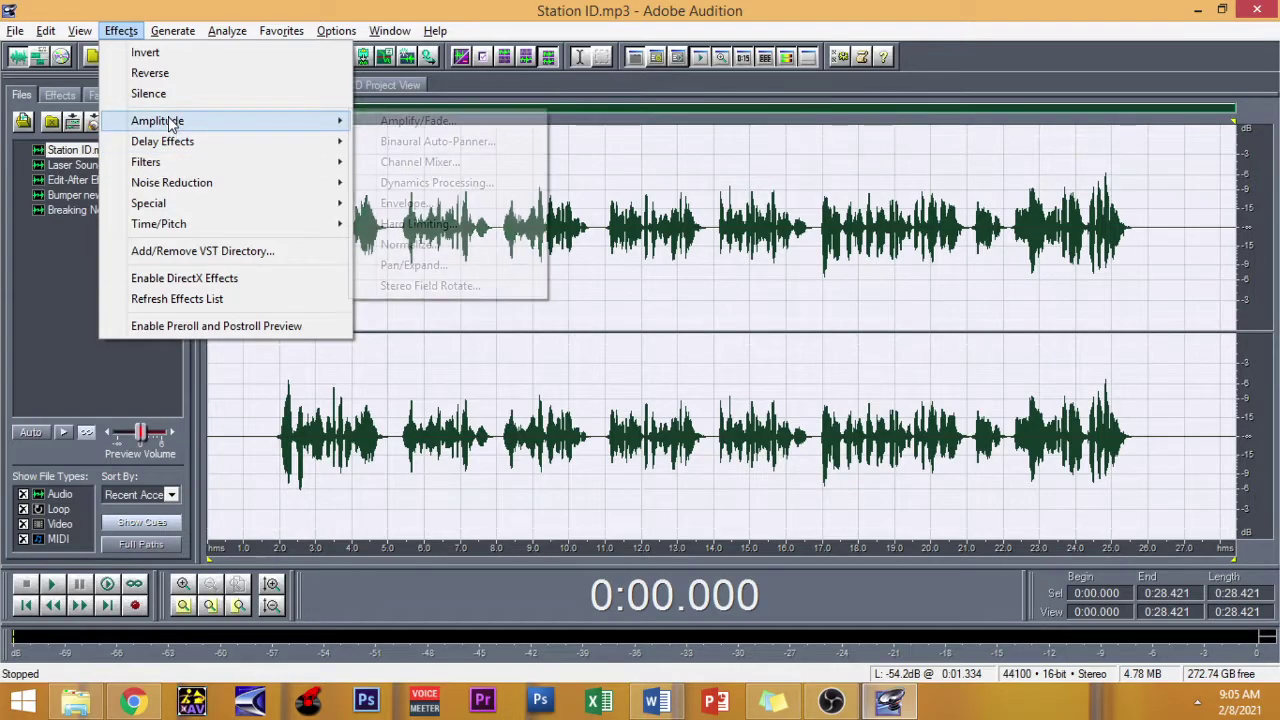
{"action": "left_click", "coordinate": [435, 184]}
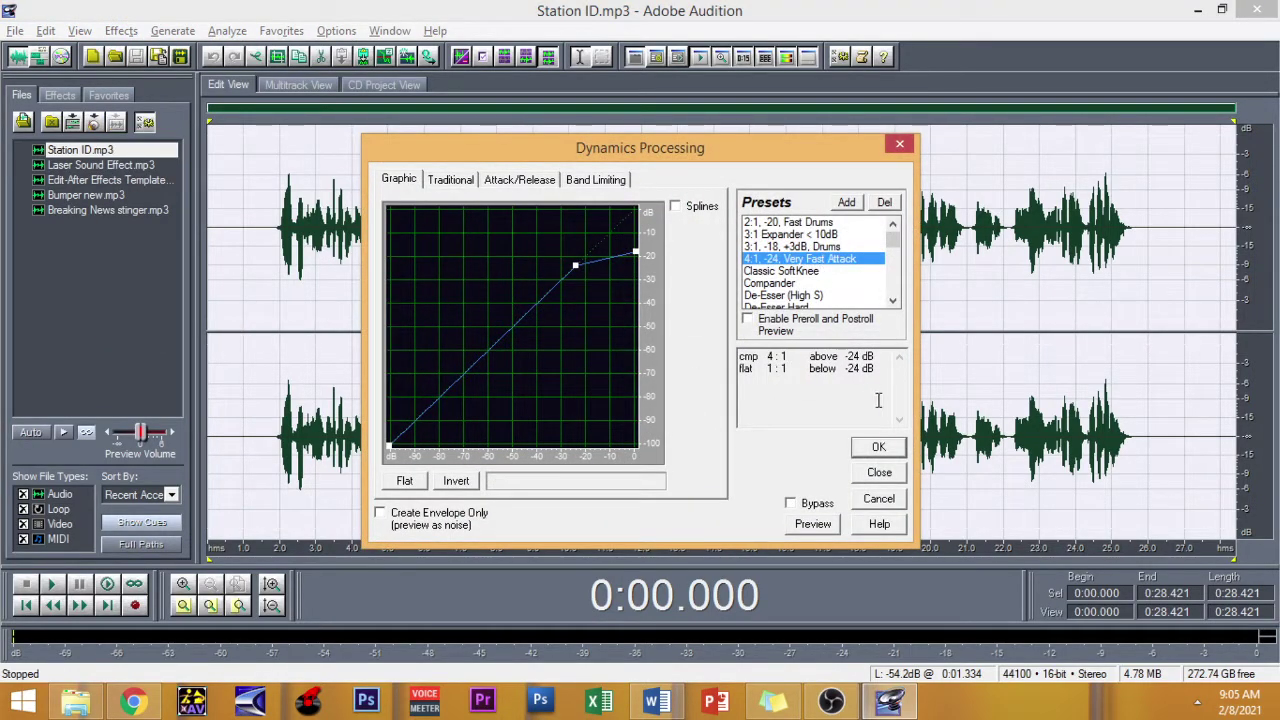
{"action": "left_click", "coordinate": [879, 449]}
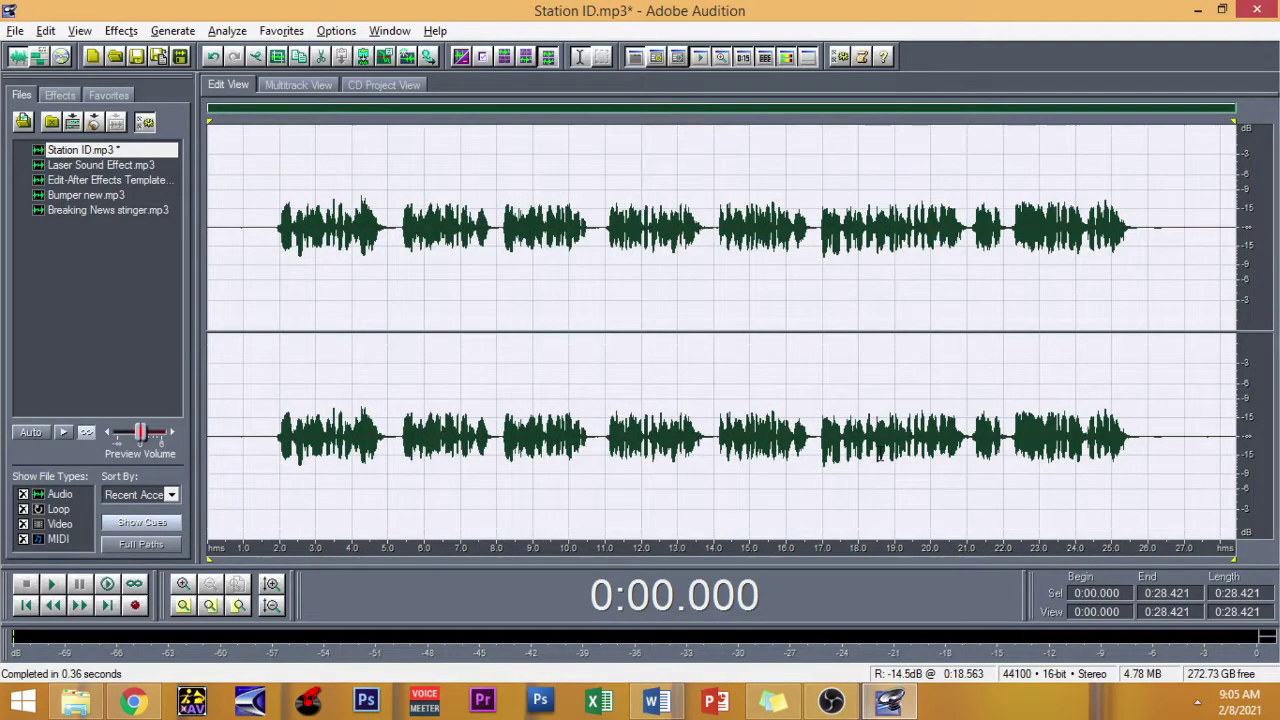
- Consult the Google Classroom instructions and apply Reverb to the selected voice recording with the "Vocal - Nice Presence" preset
{"action": "key", "text": "alt+Tab"}
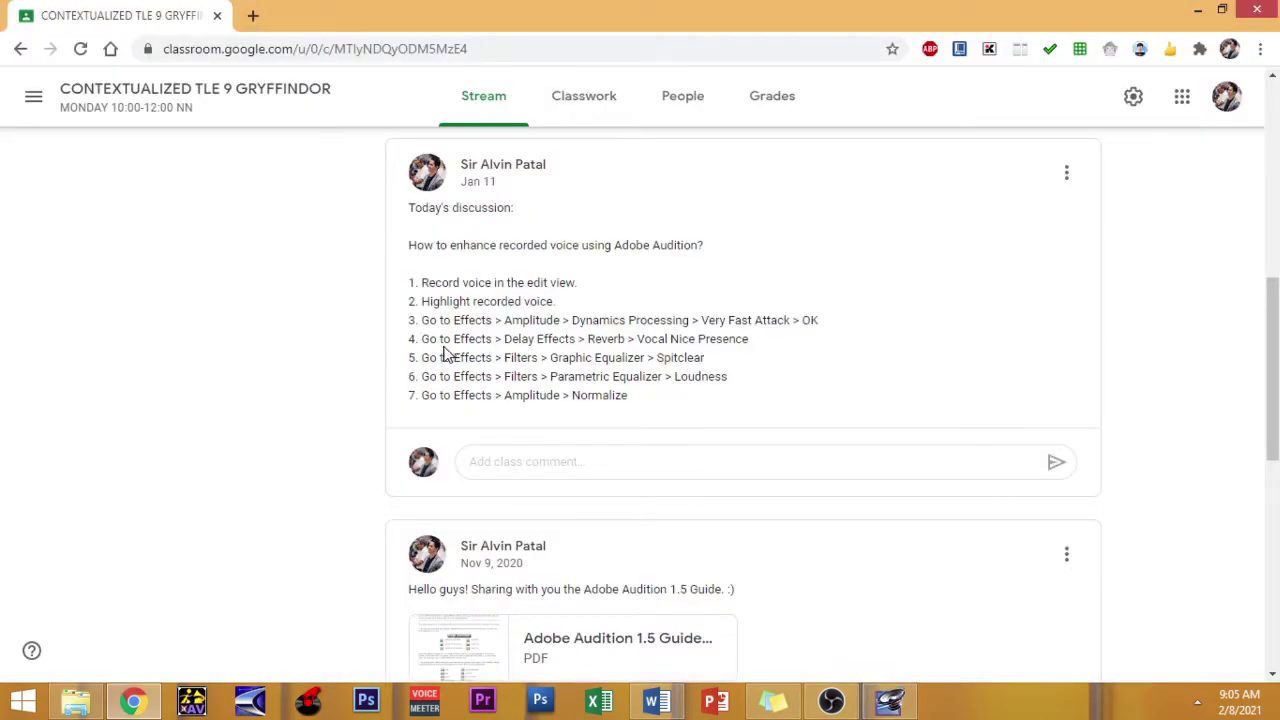
{"action": "key", "text": "alt+Tab"}
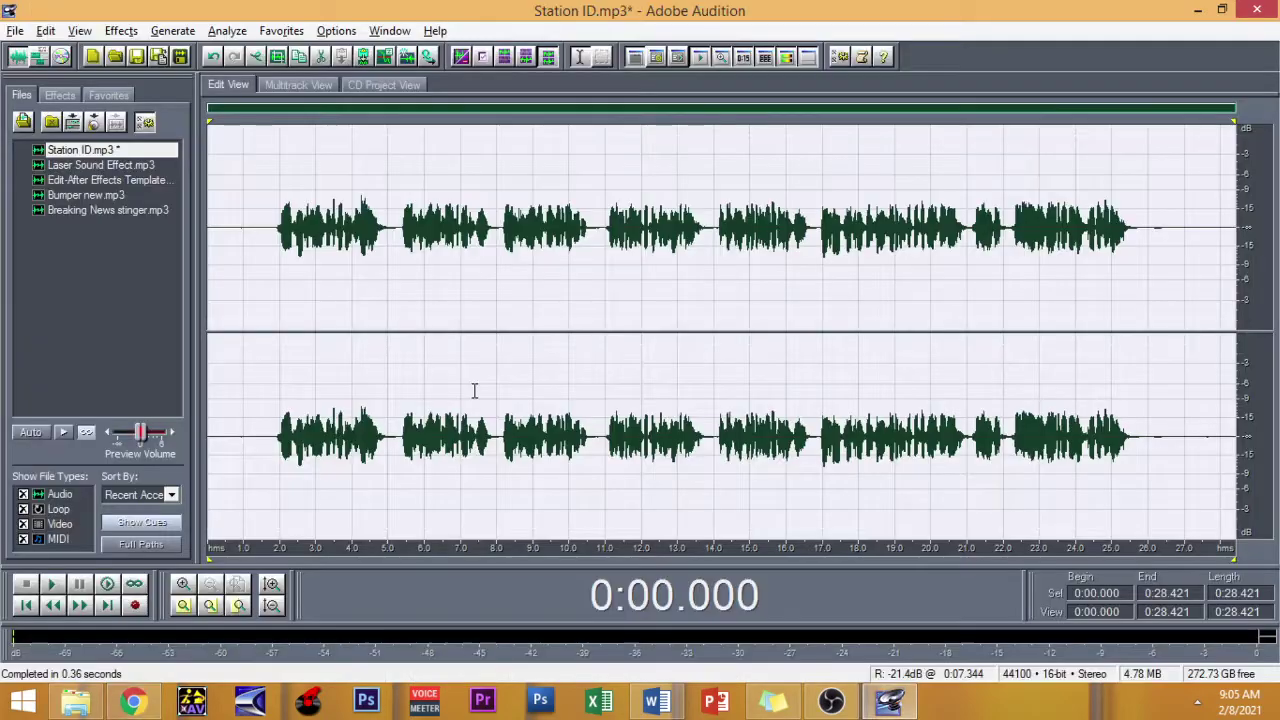
{"action": "left_click", "coordinate": [121, 31]}
{"action": "mouse_move", "coordinate": [163, 146]}
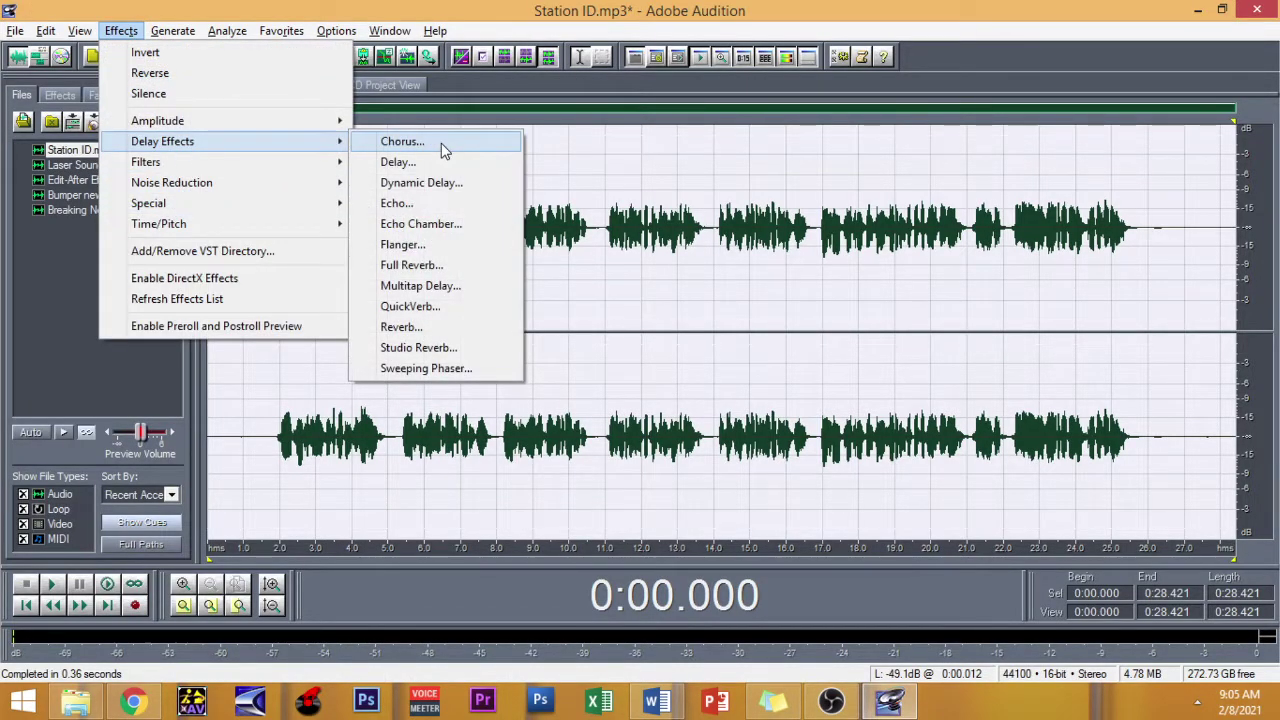
{"action": "left_click", "coordinate": [437, 329]}
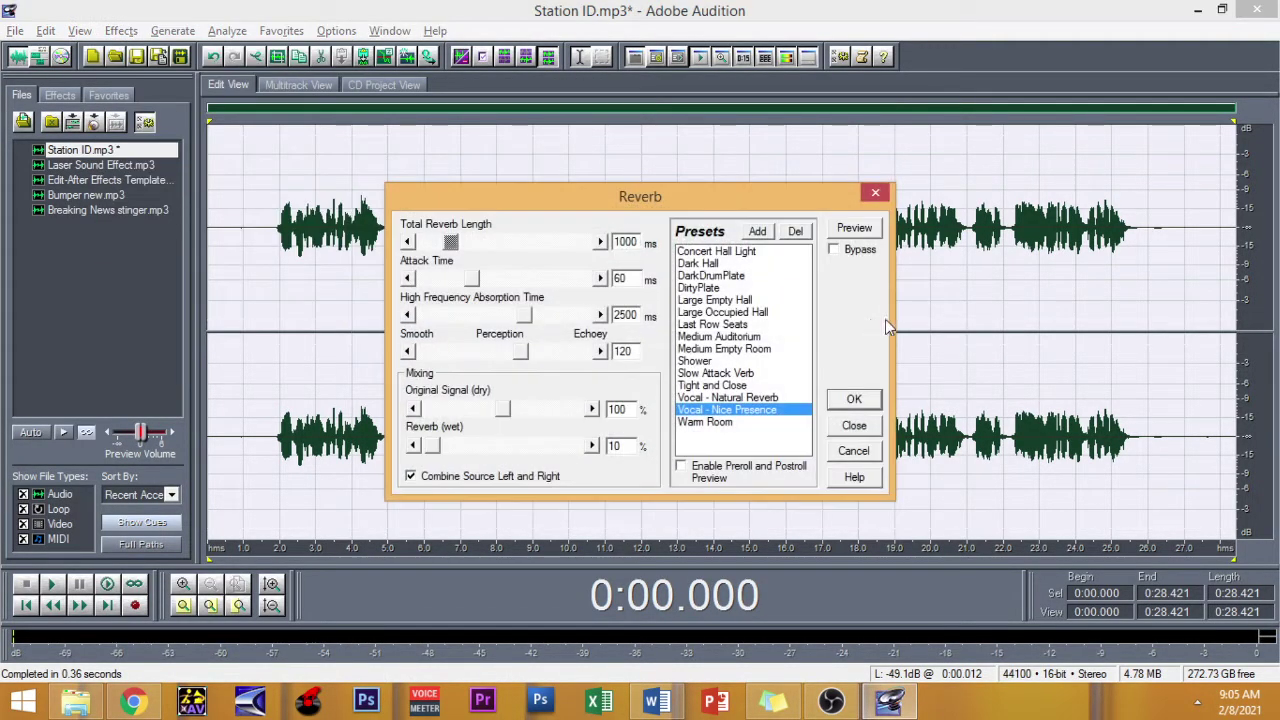
{"action": "left_click", "coordinate": [848, 398]}
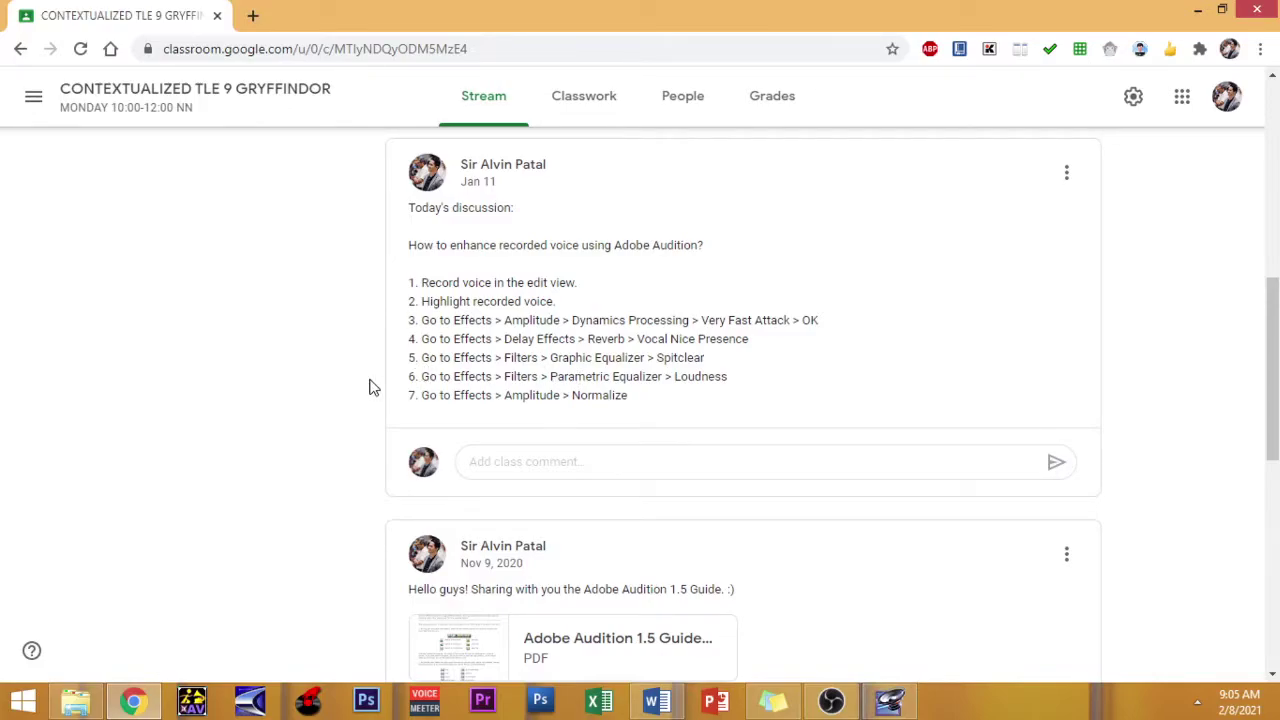
- Return to Adobe Audition and apply the 20-band Graphic Equalizer to the voice recording with the SpitClear preset
{"action": "key", "text": "alt+Tab"}
{"action": "left_click", "coordinate": [130, 32]}
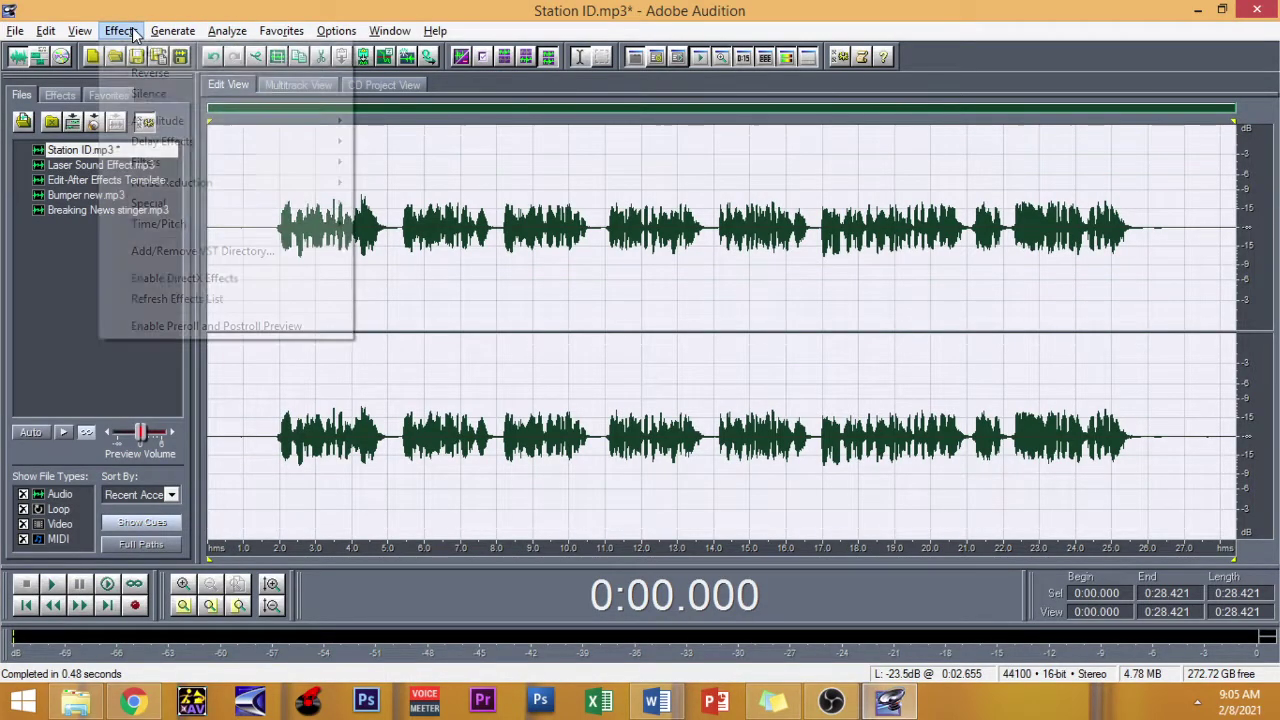
{"action": "mouse_move", "coordinate": [194, 163]}
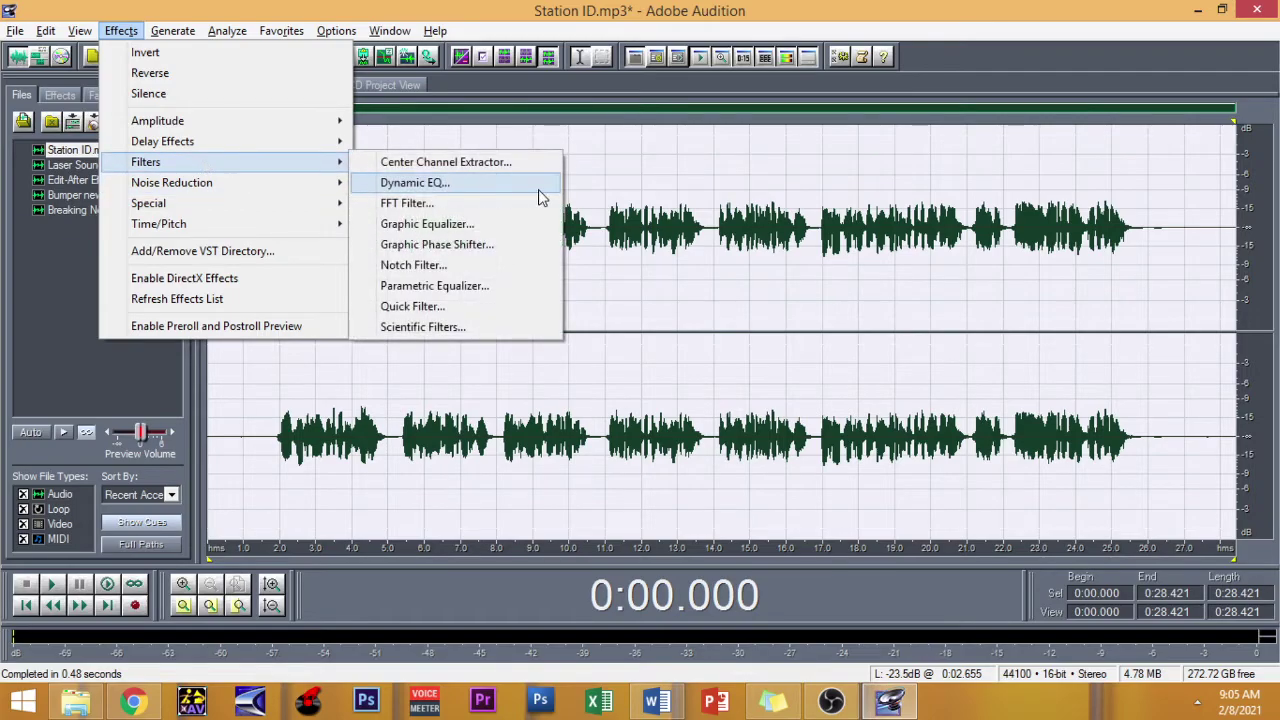
{"action": "left_click", "coordinate": [487, 224]}
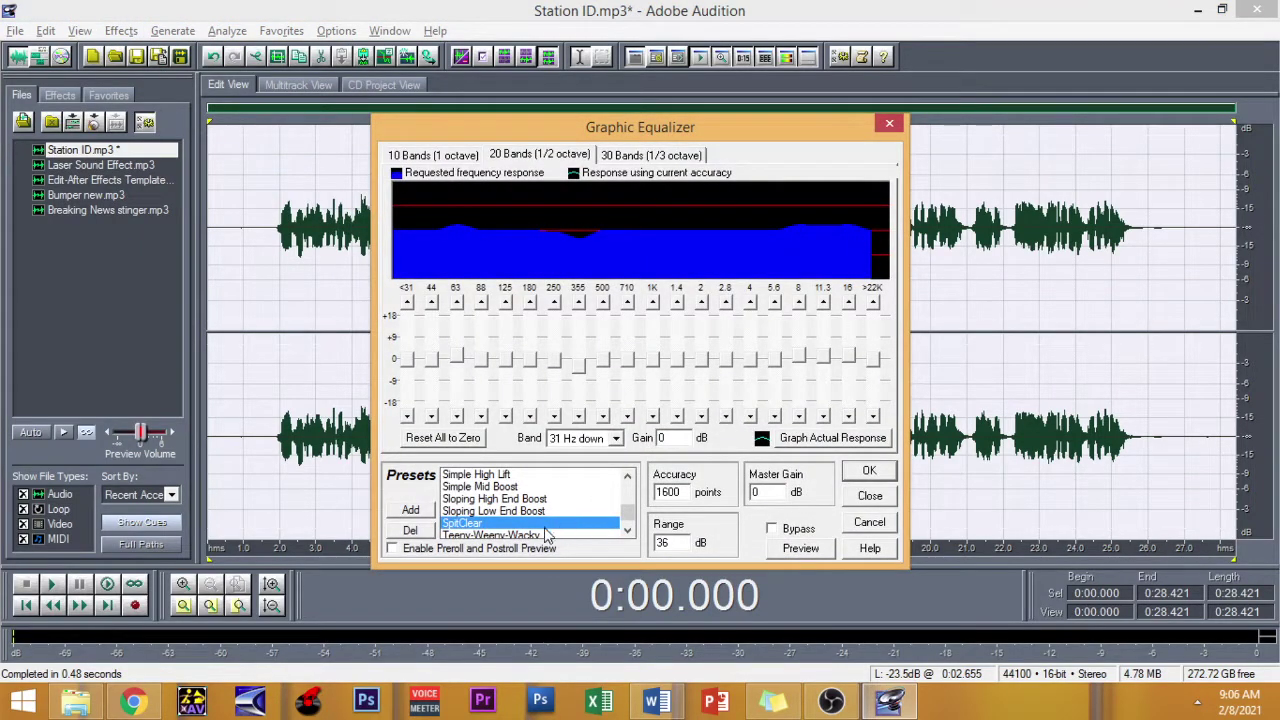
{"action": "left_click", "coordinate": [869, 472]}
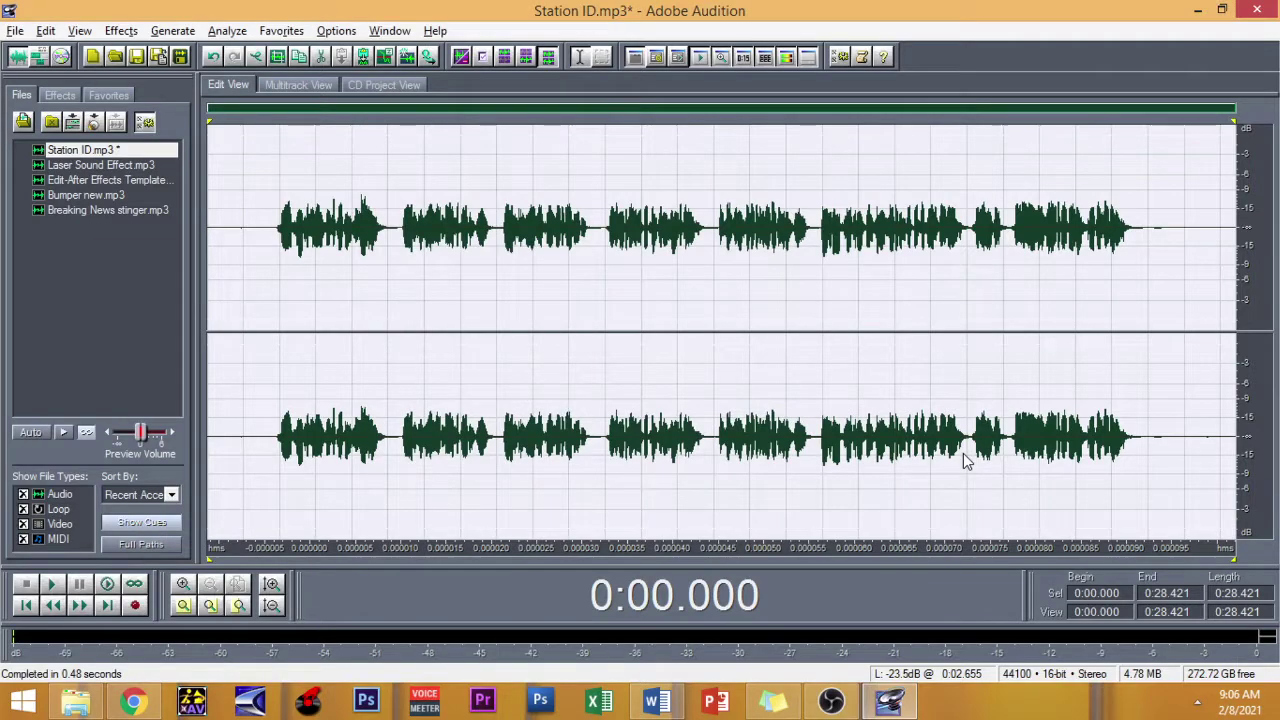
- Consult the Google Classroom instructions and apply the Parametric Equalizer to the voice recording with the Loudness preset
{"action": "key", "text": "alt+Tab"}
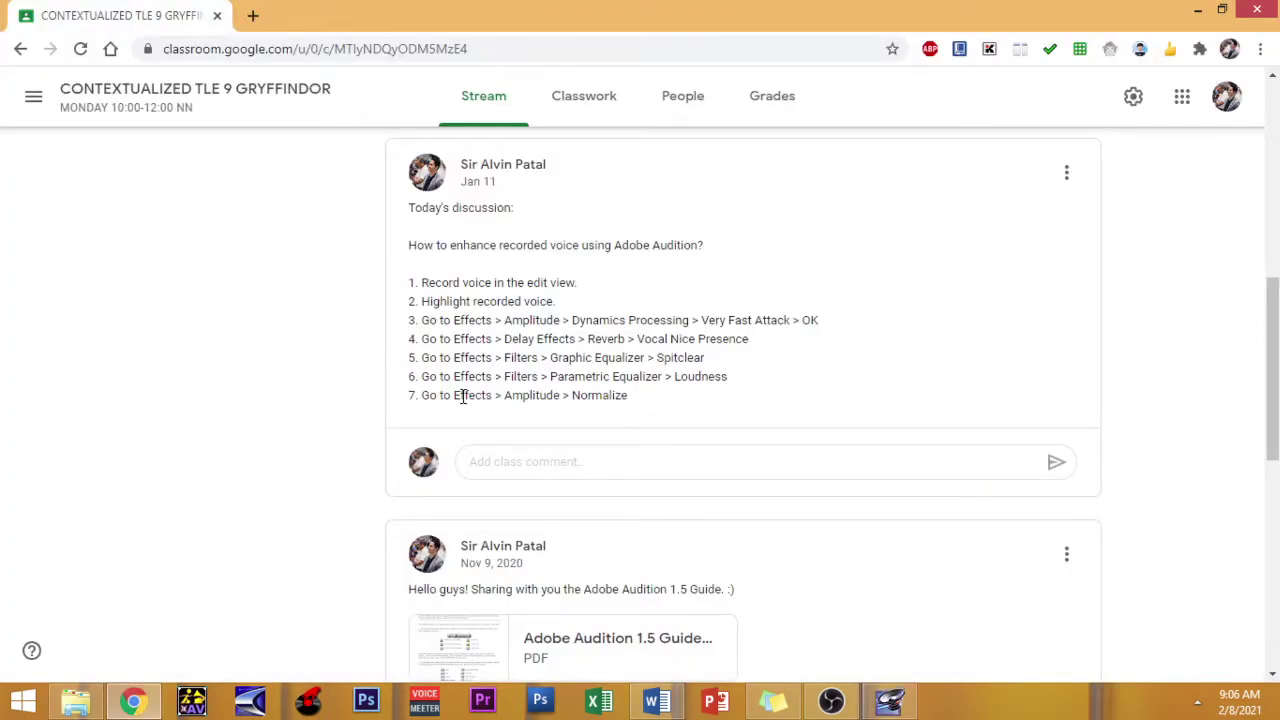
{"action": "key", "text": "alt+Tab"}
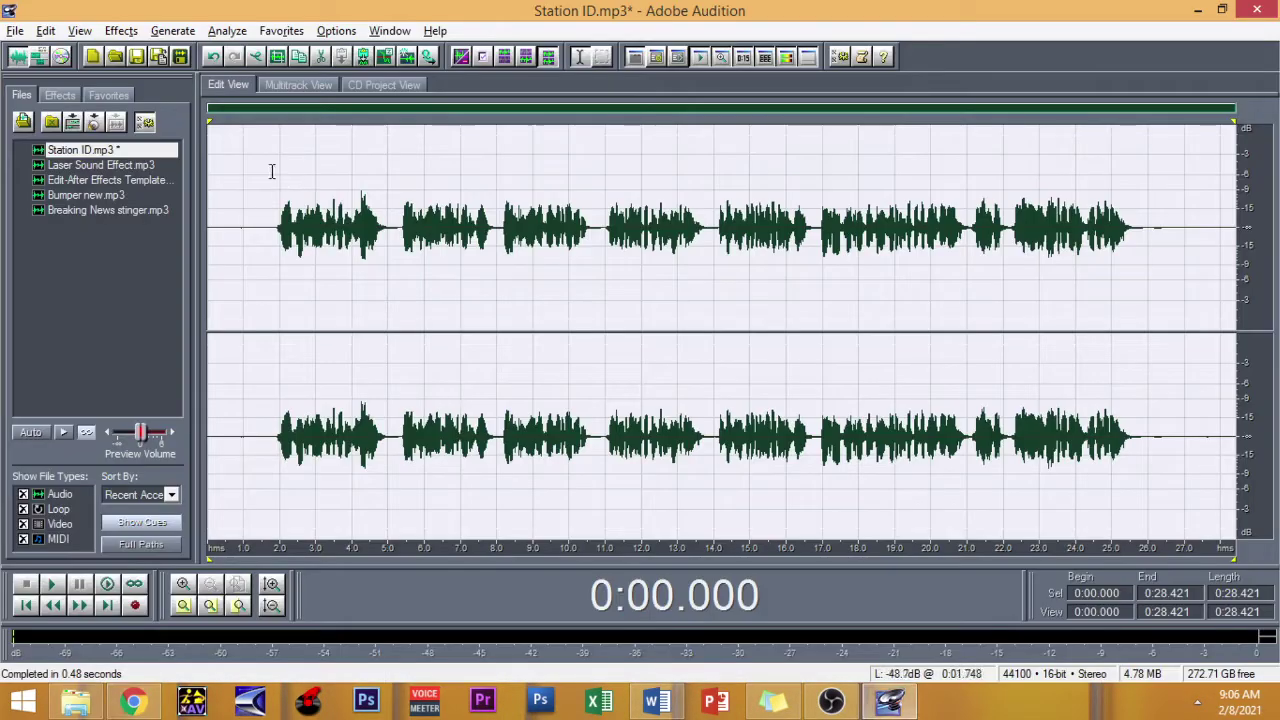
{"action": "left_click", "coordinate": [121, 31]}
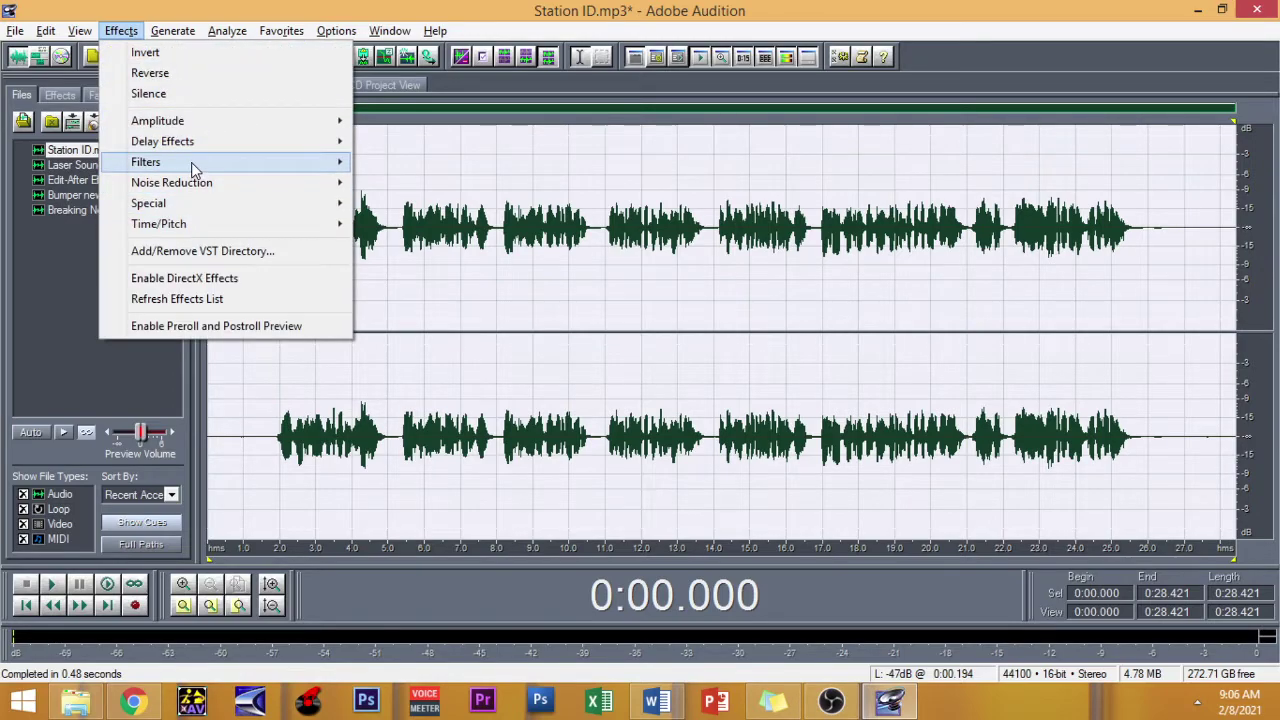
{"action": "mouse_move", "coordinate": [191, 162]}
{"action": "left_click", "coordinate": [434, 285]}
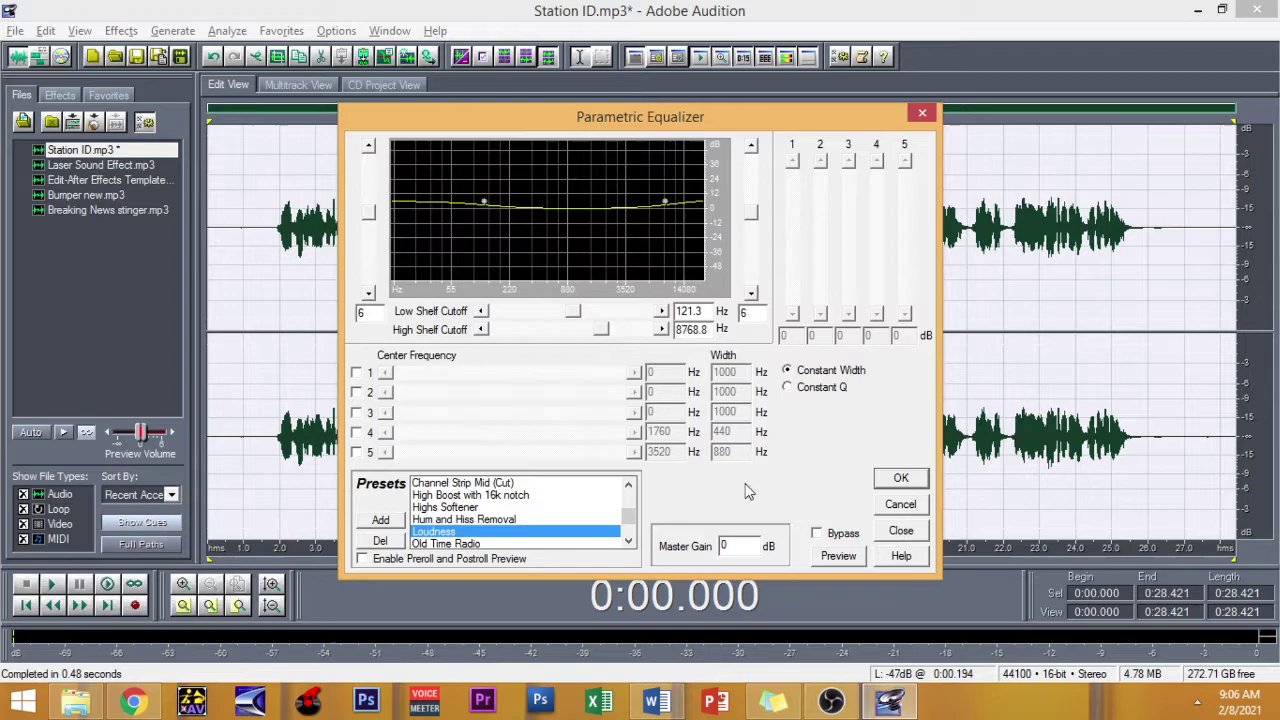
{"action": "left_click", "coordinate": [903, 480]}
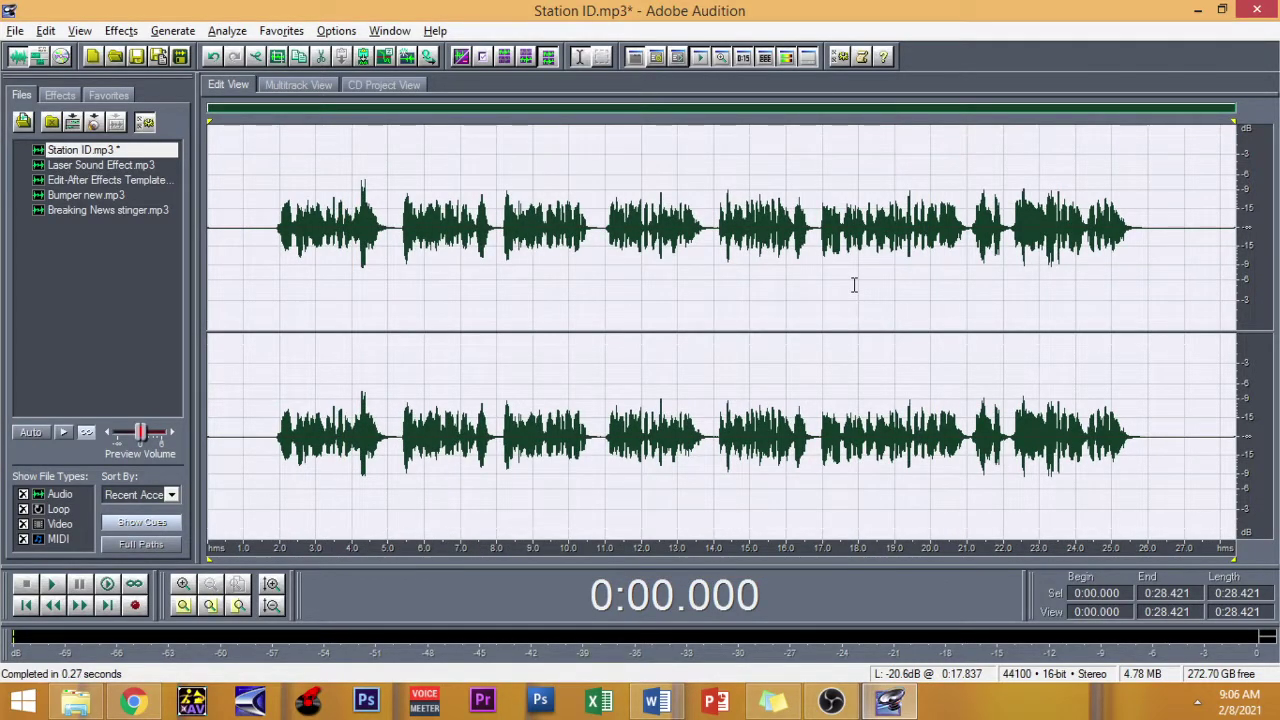
- Consult the Google Classroom instructions and normalize the voice recording to 100% with both channels normalized equally
{"action": "key", "text": "alt+Tab"}
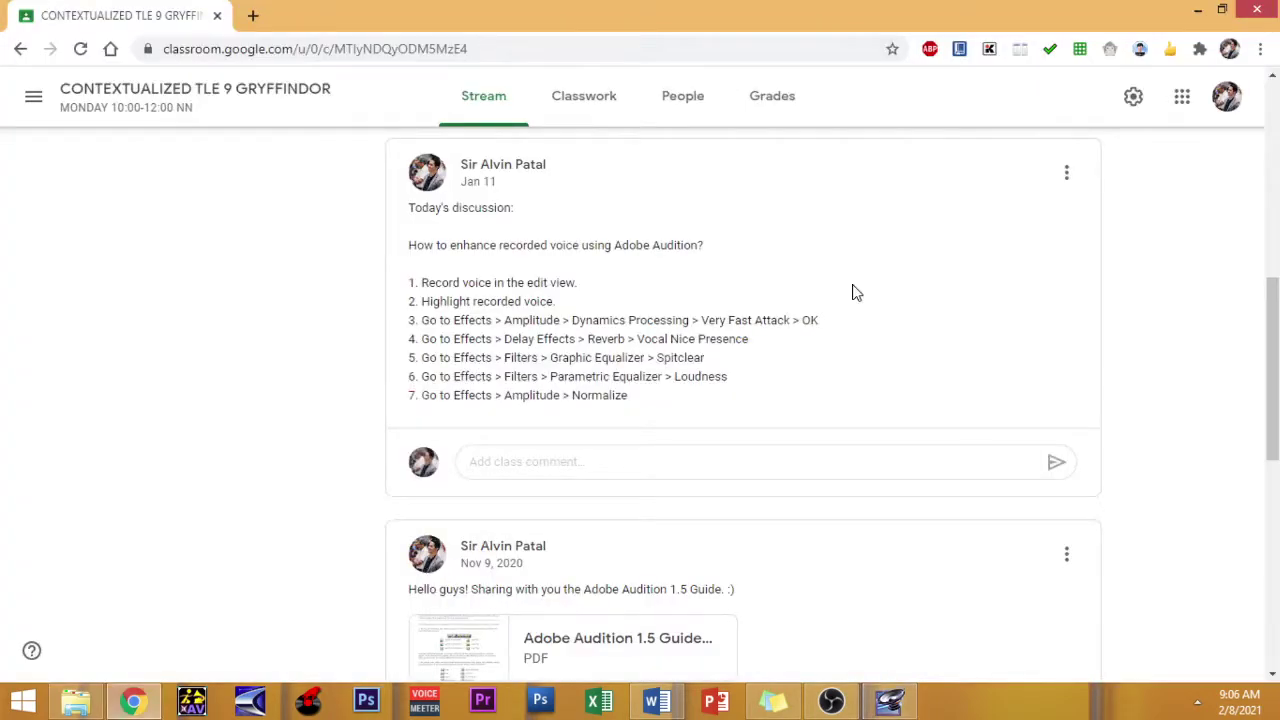
{"action": "key", "text": "alt+Tab"}
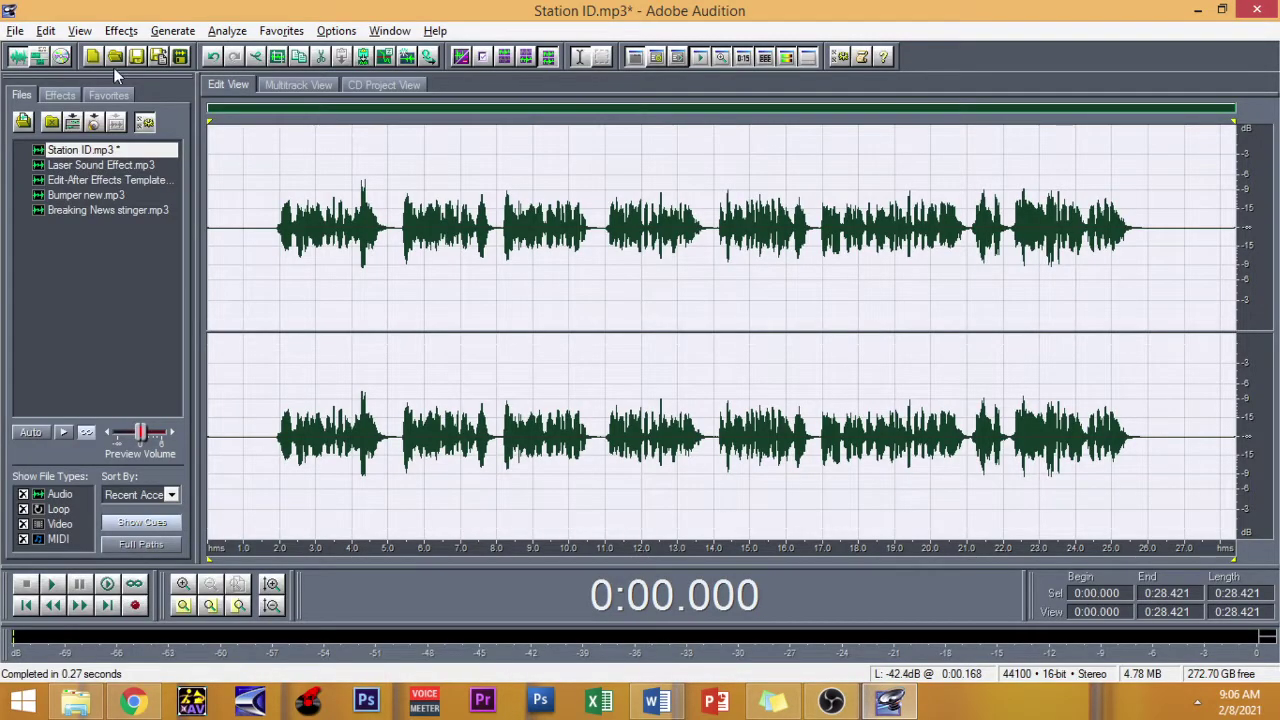
{"action": "left_click", "coordinate": [121, 31]}
{"action": "mouse_move", "coordinate": [145, 124]}
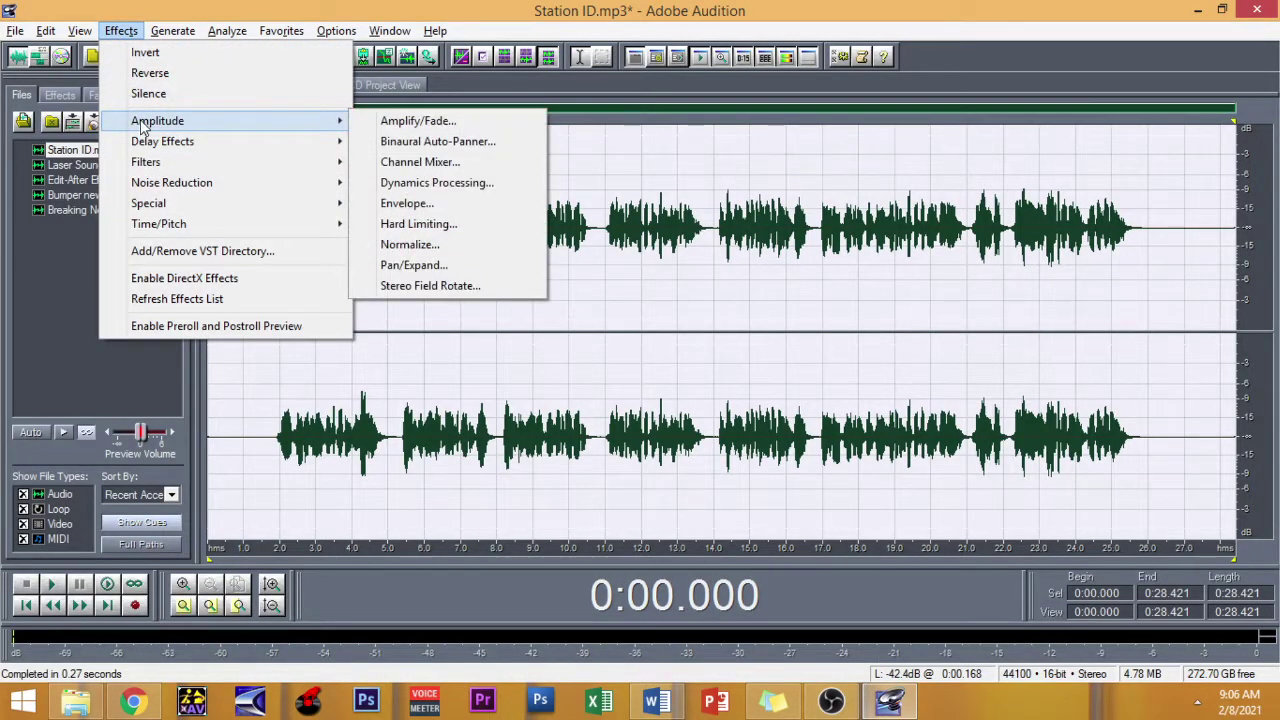
{"action": "left_click", "coordinate": [443, 244]}
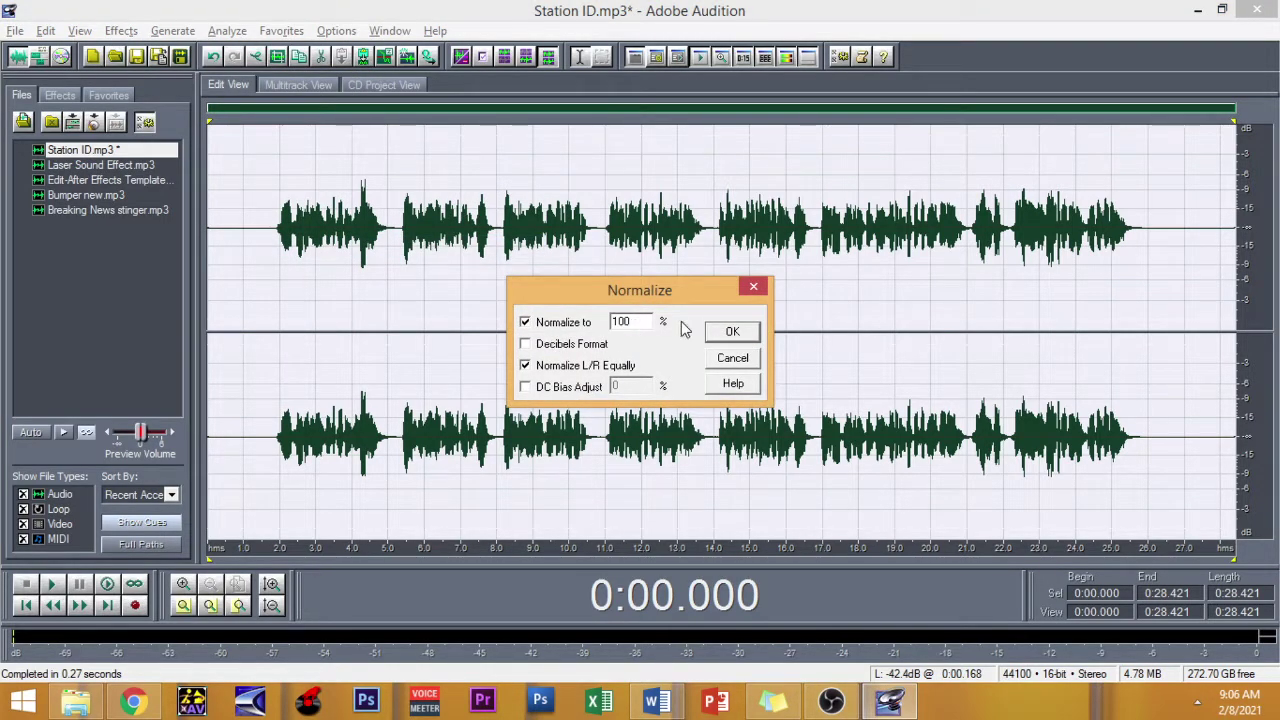
{"action": "left_click", "coordinate": [735, 332]}
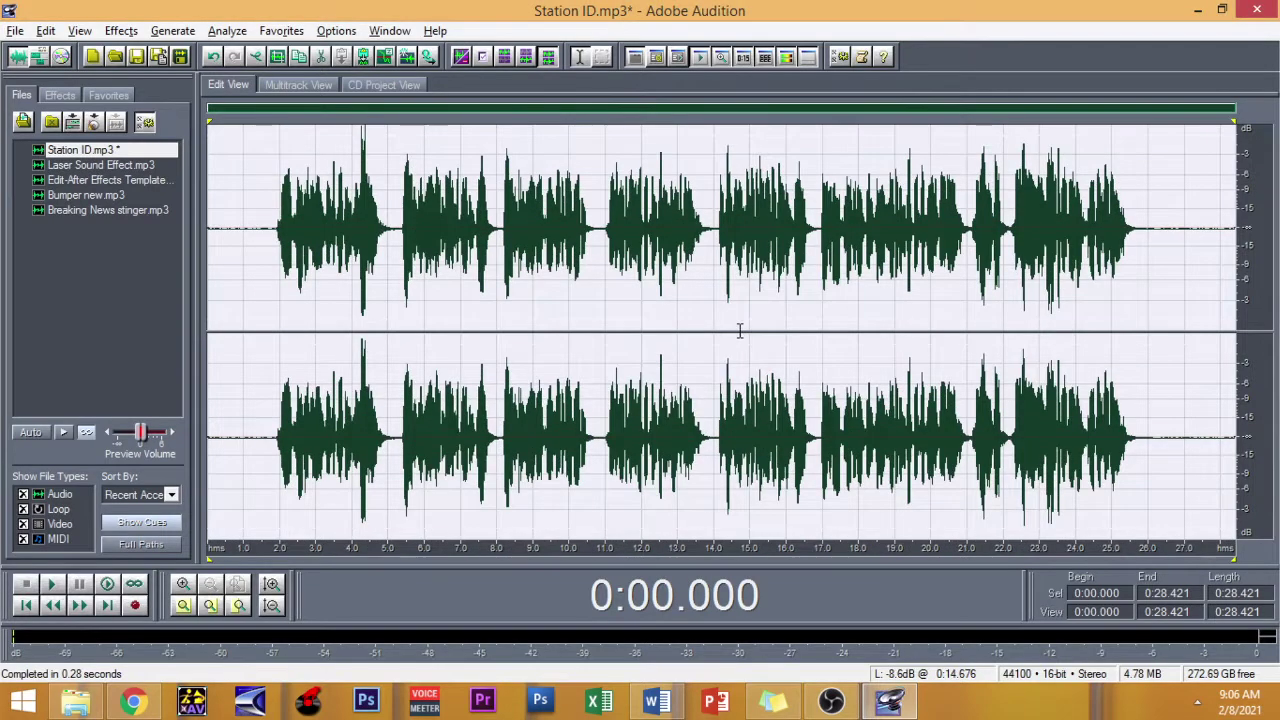
- Play back the enhanced voice recording from about 1.5 seconds, just before the speech begins, and stop near its end
{"action": "left_click", "coordinate": [326, 286]}
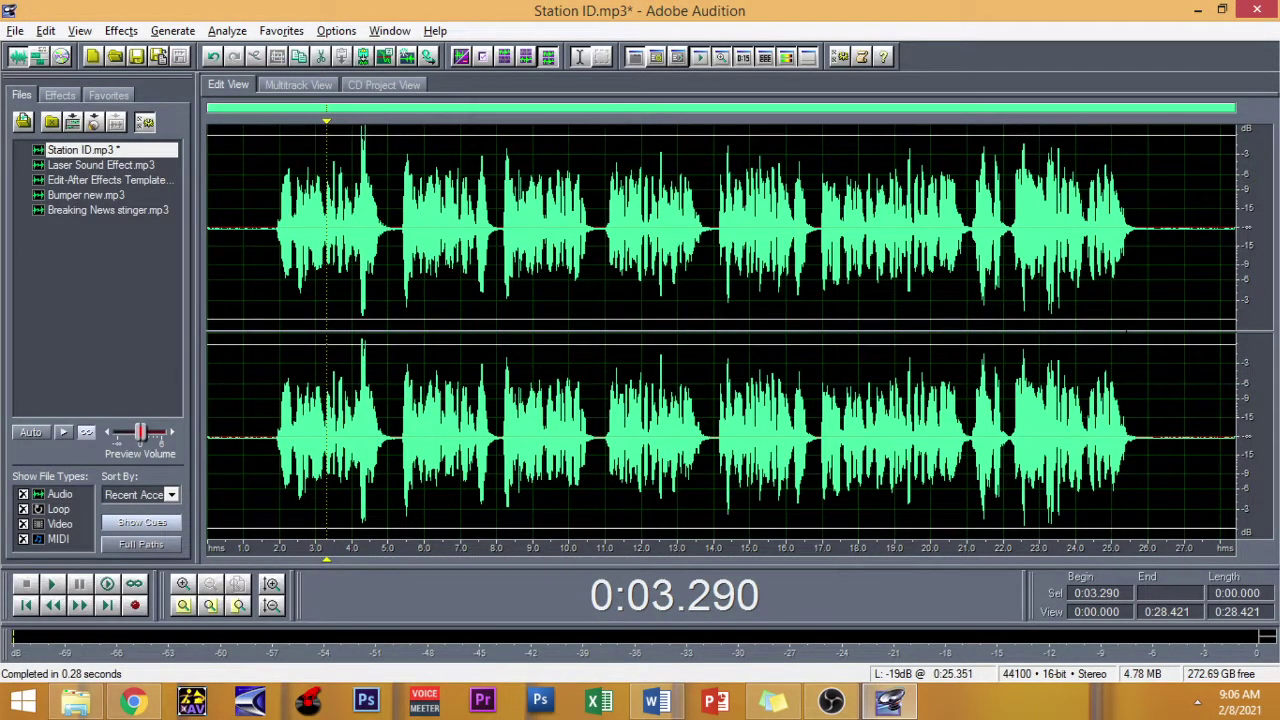
{"action": "left_click", "coordinate": [260, 230]}
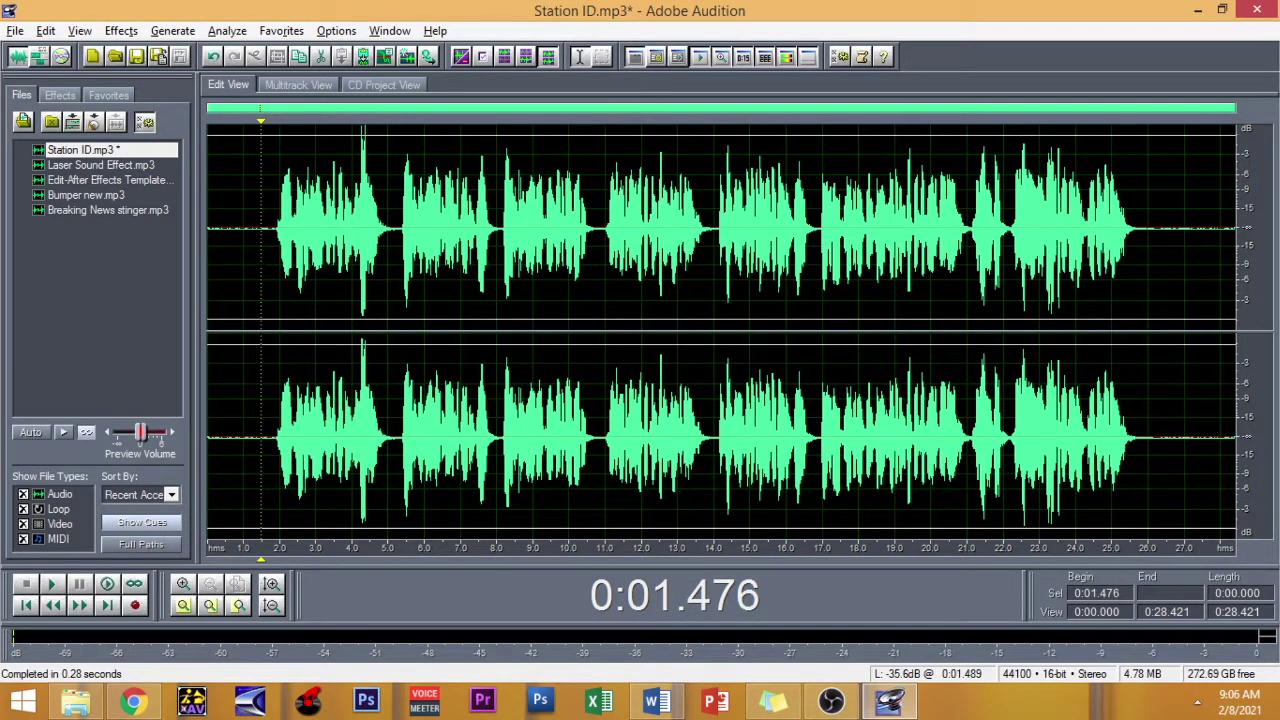
{"action": "key", "text": "space"}
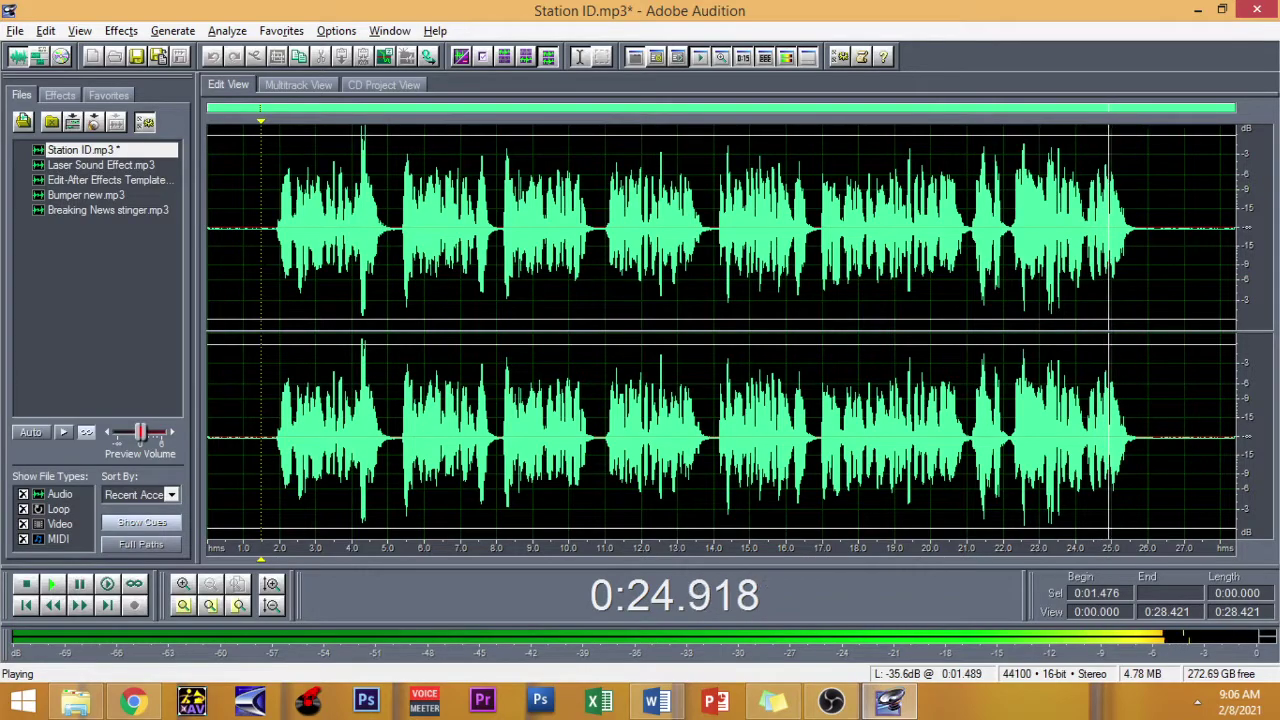
{"action": "key", "text": "space"}
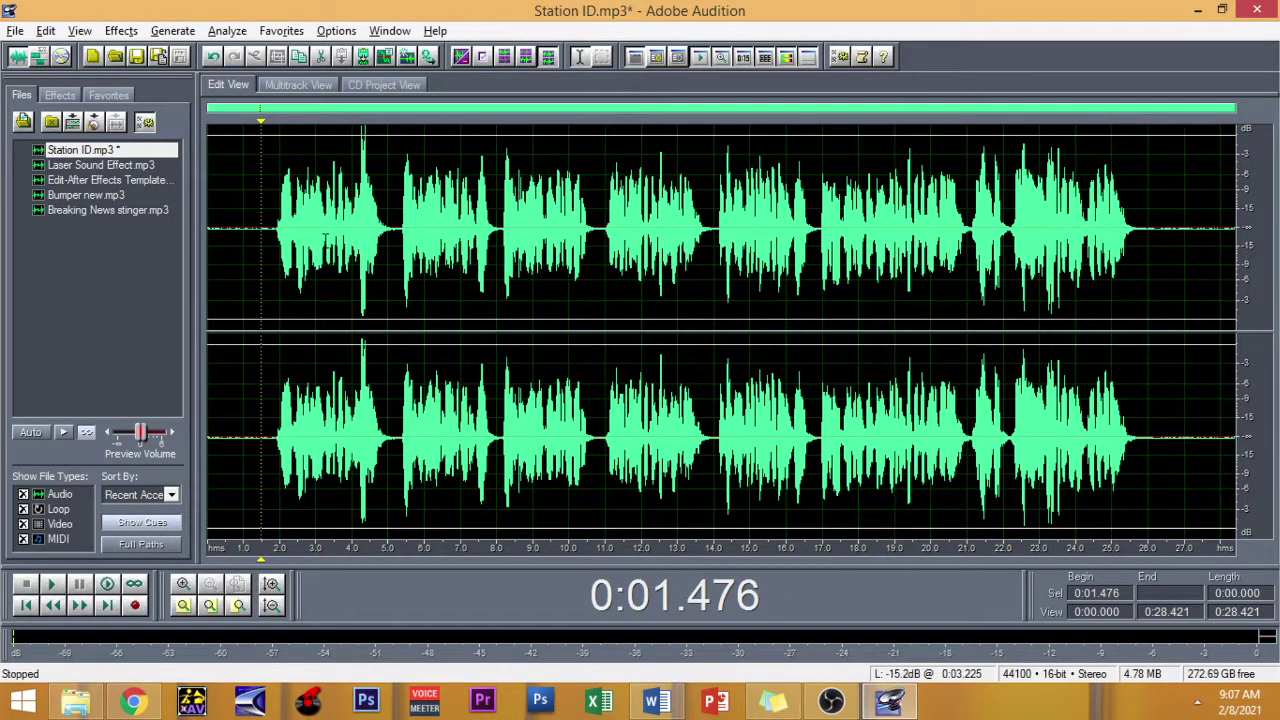
- Delete the silence before the first words and the silent tail of the voice recording from 25 seconds onward
{"action": "left_click_drag", "start_coordinate": [277, 230], "coordinate": [207, 230]}
{"action": "left_click", "coordinate": [270, 230]}
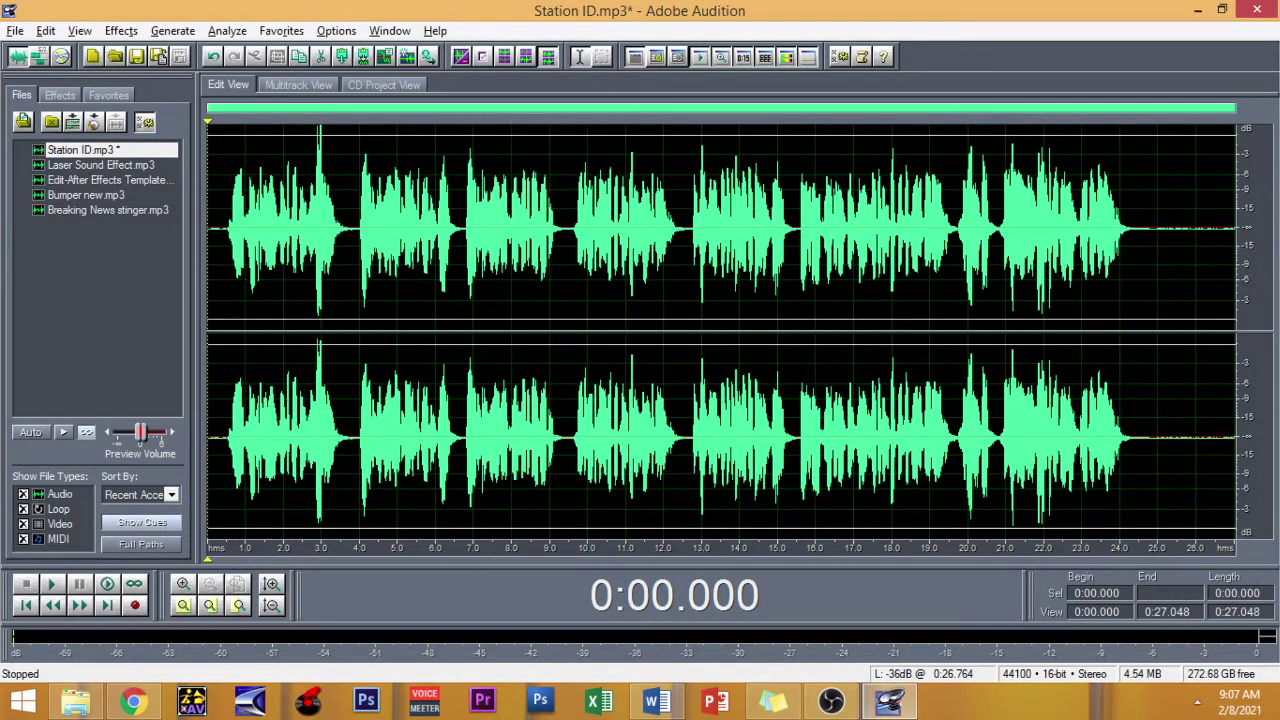
{"action": "left_click", "coordinate": [1157, 230]}
{"action": "left_click_drag", "start_coordinate": [1157, 230], "coordinate": [1276, 236]}
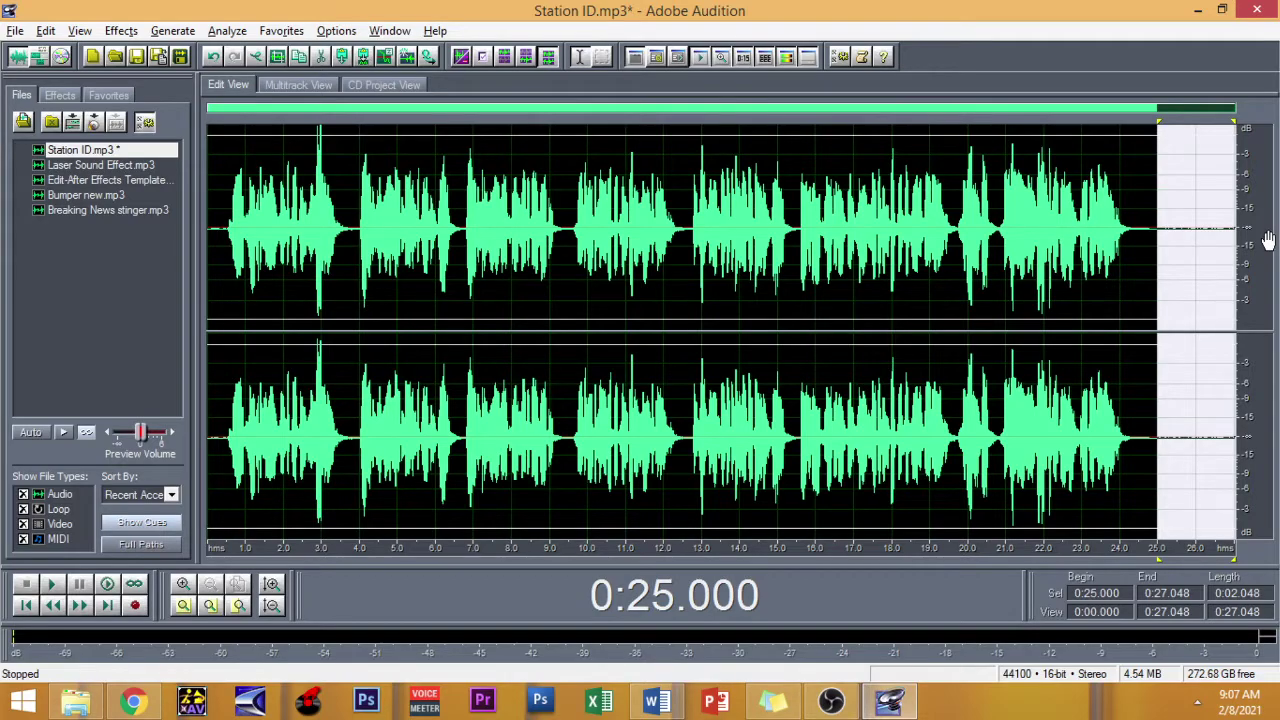
{"action": "key", "text": "Delete"}
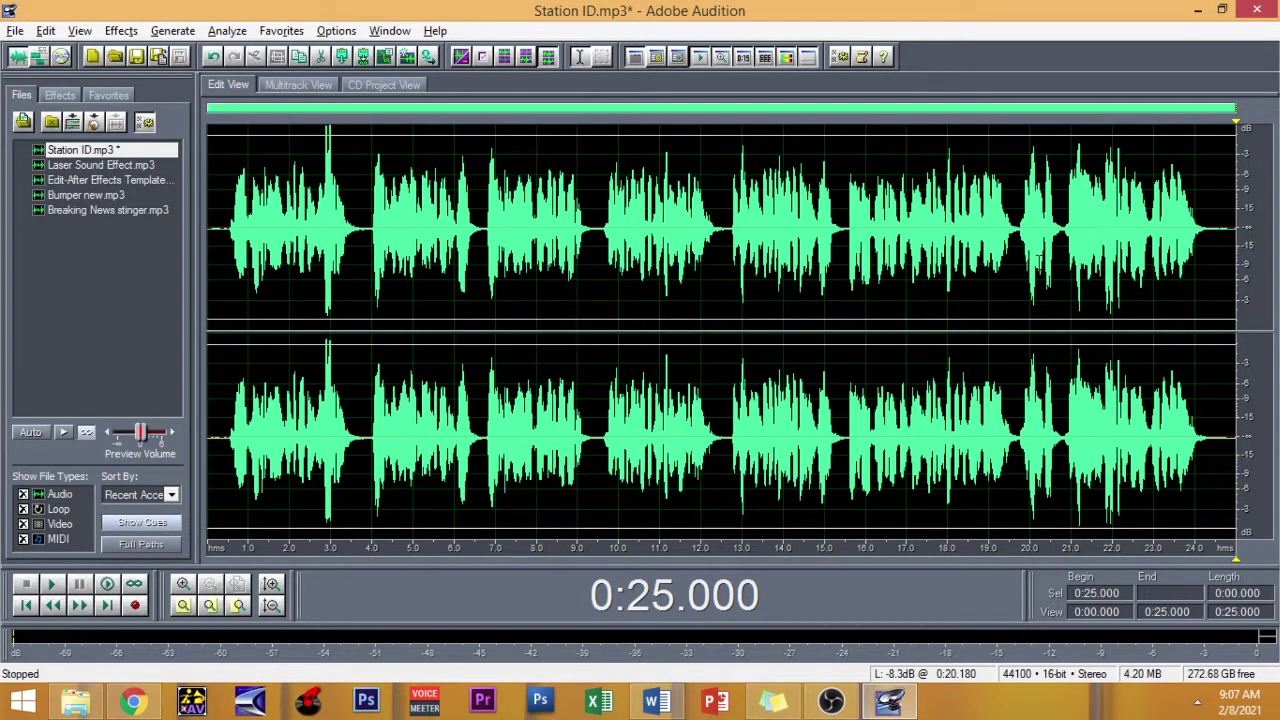
- Switch to the multitrack session, place Station ID.mp3 on Track 1 and dismiss the tools message
{"action": "left_click", "coordinate": [297, 85]}
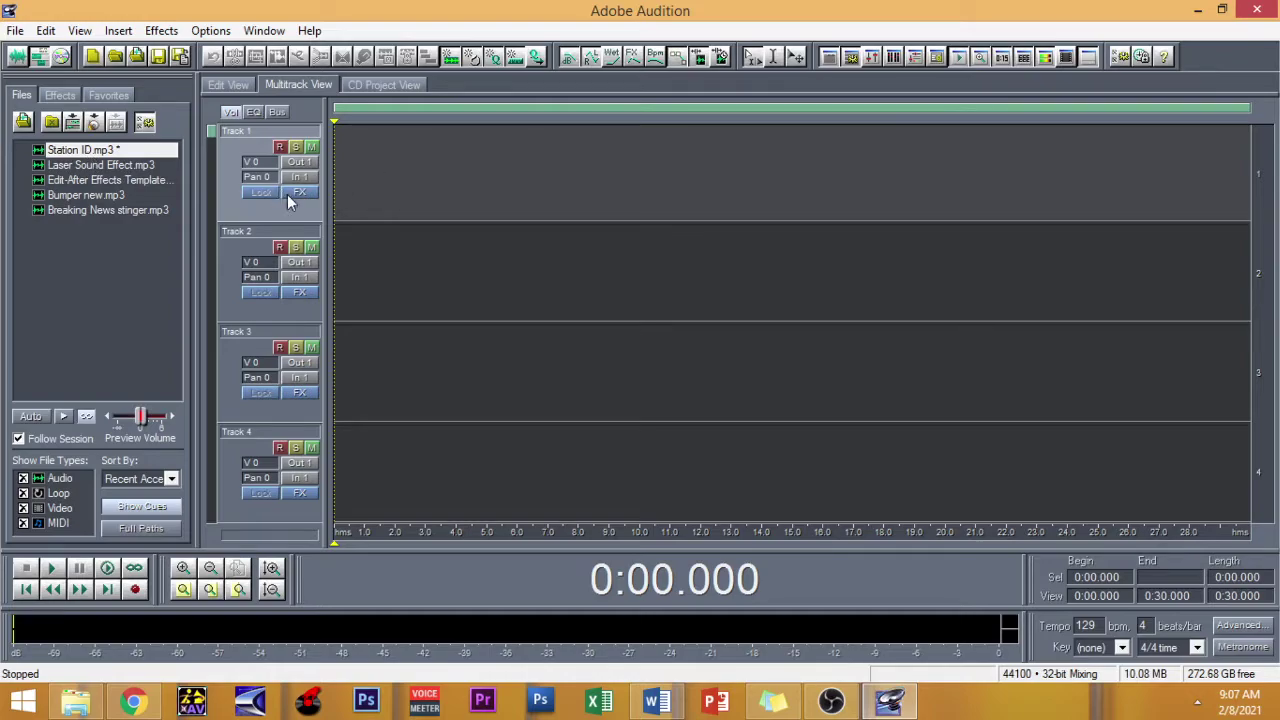
{"action": "left_click_drag", "start_coordinate": [78, 151], "coordinate": [702, 193]}
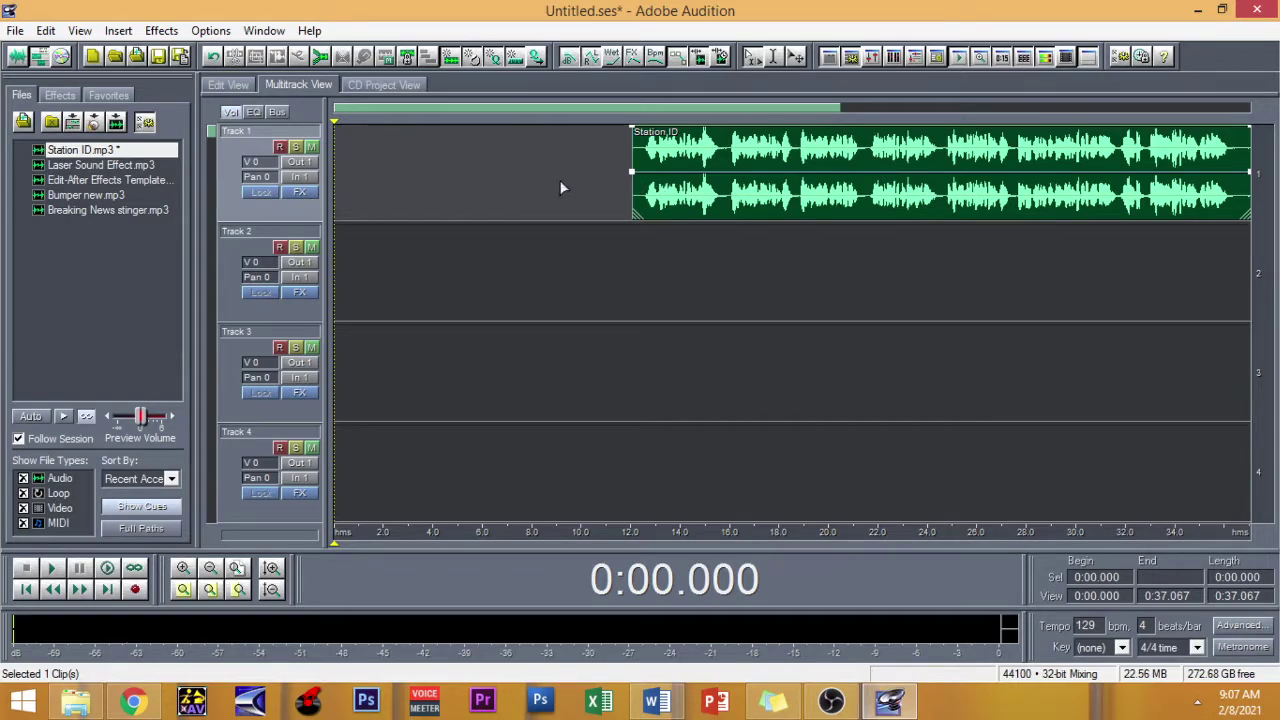
{"action": "left_click", "coordinate": [745, 163]}
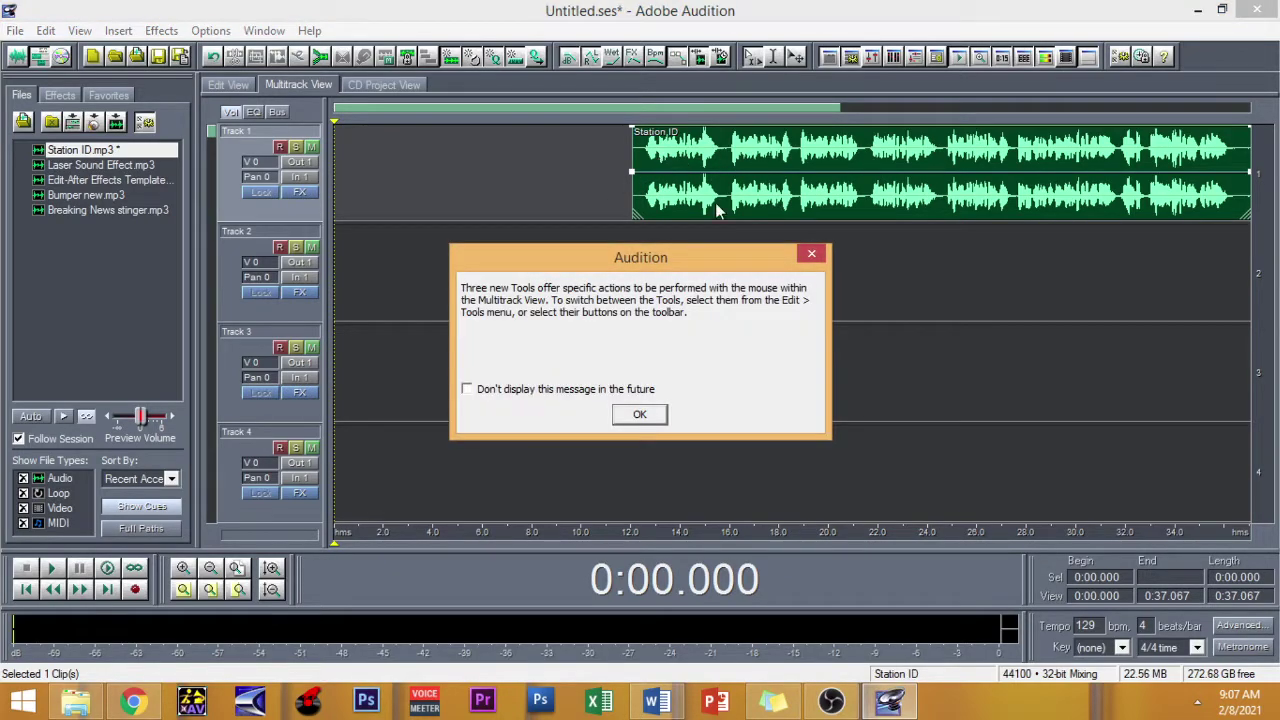
{"action": "left_click", "coordinate": [640, 414]}
- Move the Station ID clip earlier on Track 1 to start at about 2.8 seconds, and set the cursor at its start
{"action": "left_click_drag", "start_coordinate": [919, 165], "coordinate": [800, 163]}
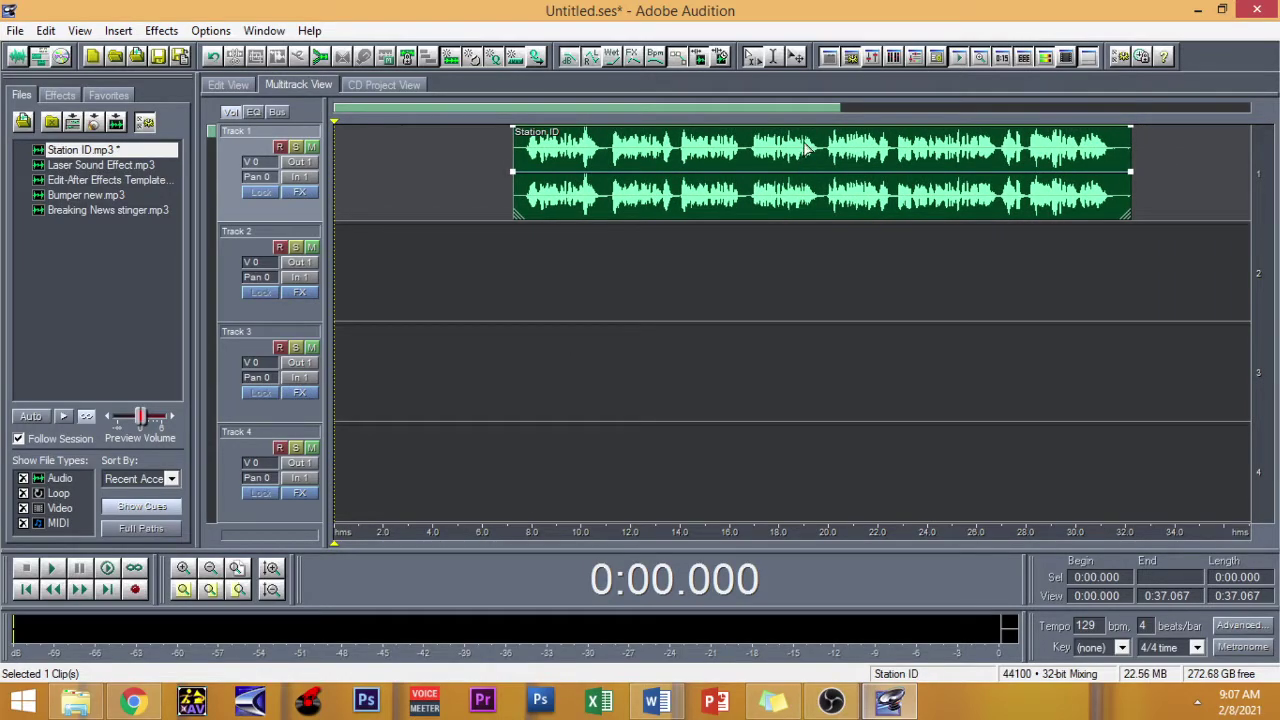
{"action": "left_click_drag", "start_coordinate": [793, 158], "coordinate": [712, 204]}
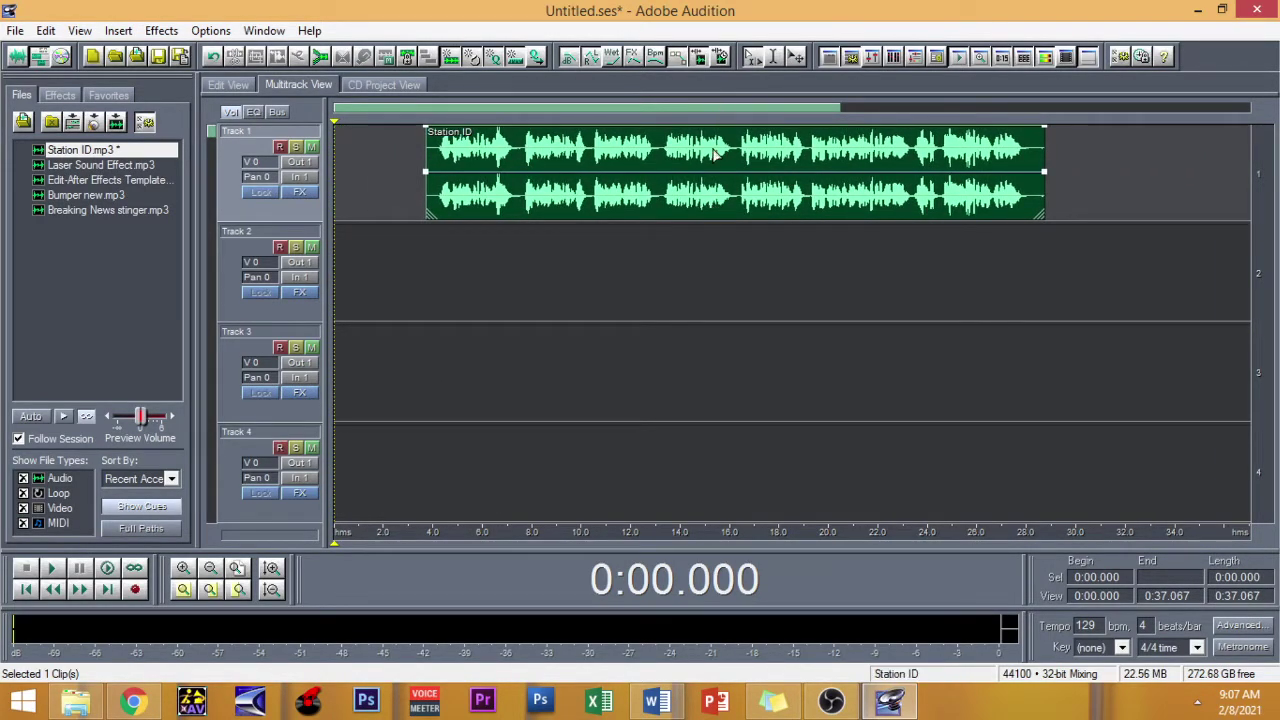
{"action": "left_click_drag", "start_coordinate": [663, 162], "coordinate": [640, 166]}
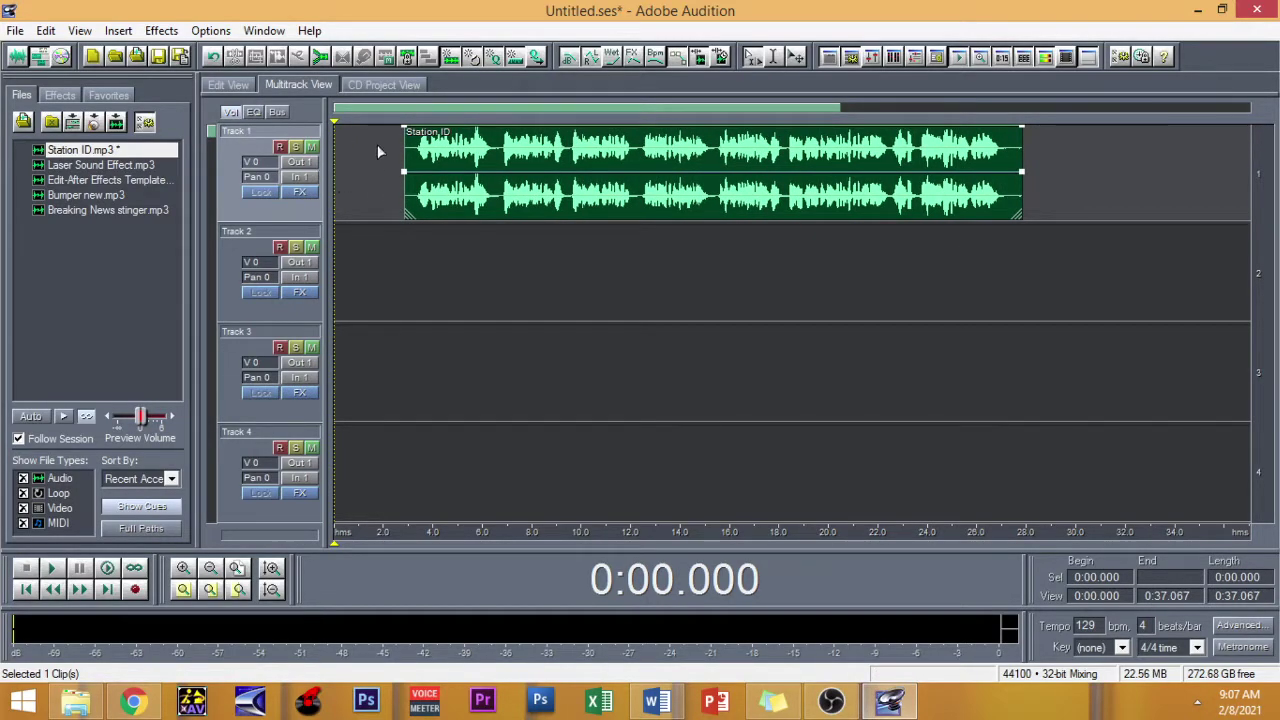
{"action": "left_click", "coordinate": [459, 262]}
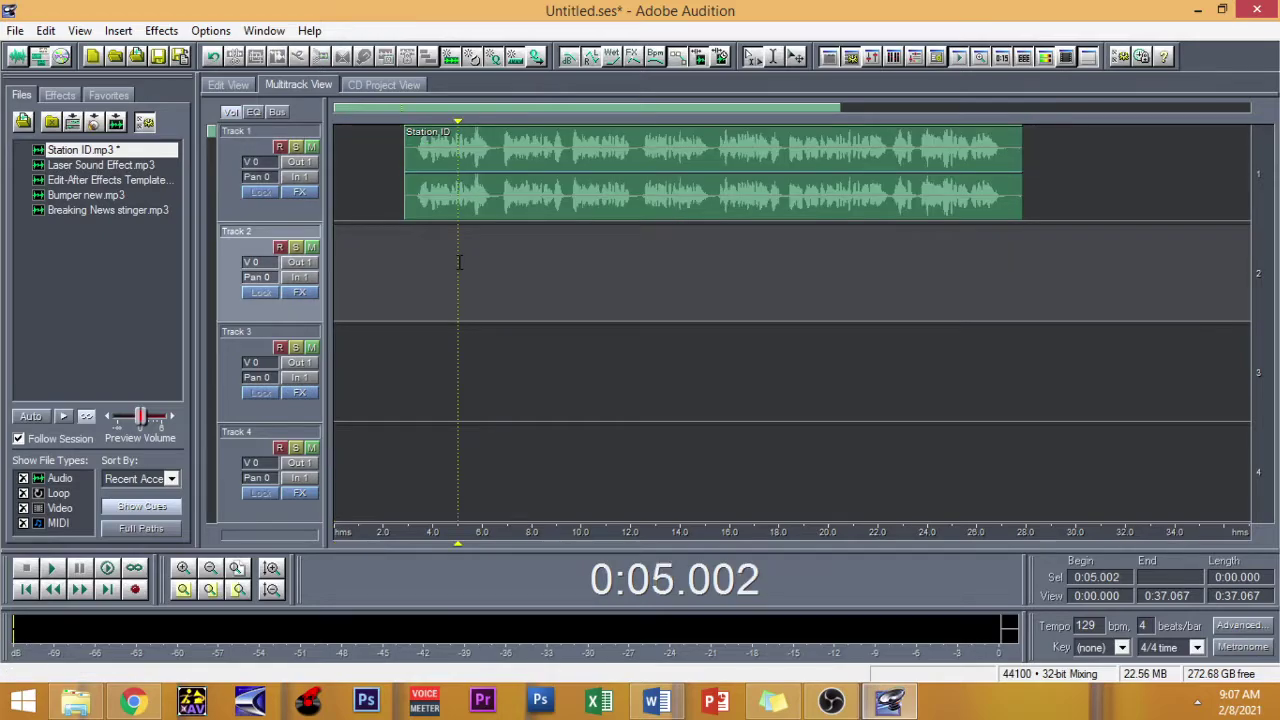
{"action": "left_click", "coordinate": [409, 275]}
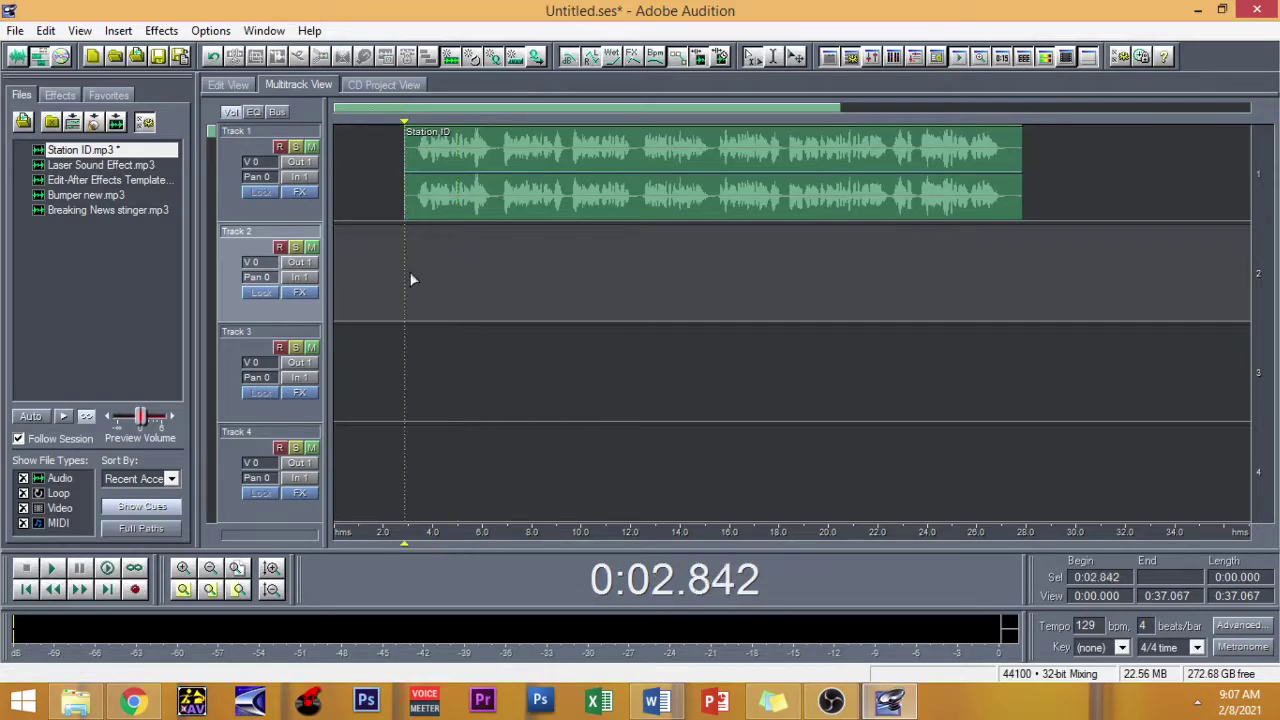
- Place the Edit-After Effects Template news intro music on Track 3, starting at the beginning of the session
{"action": "left_click", "coordinate": [110, 181]}
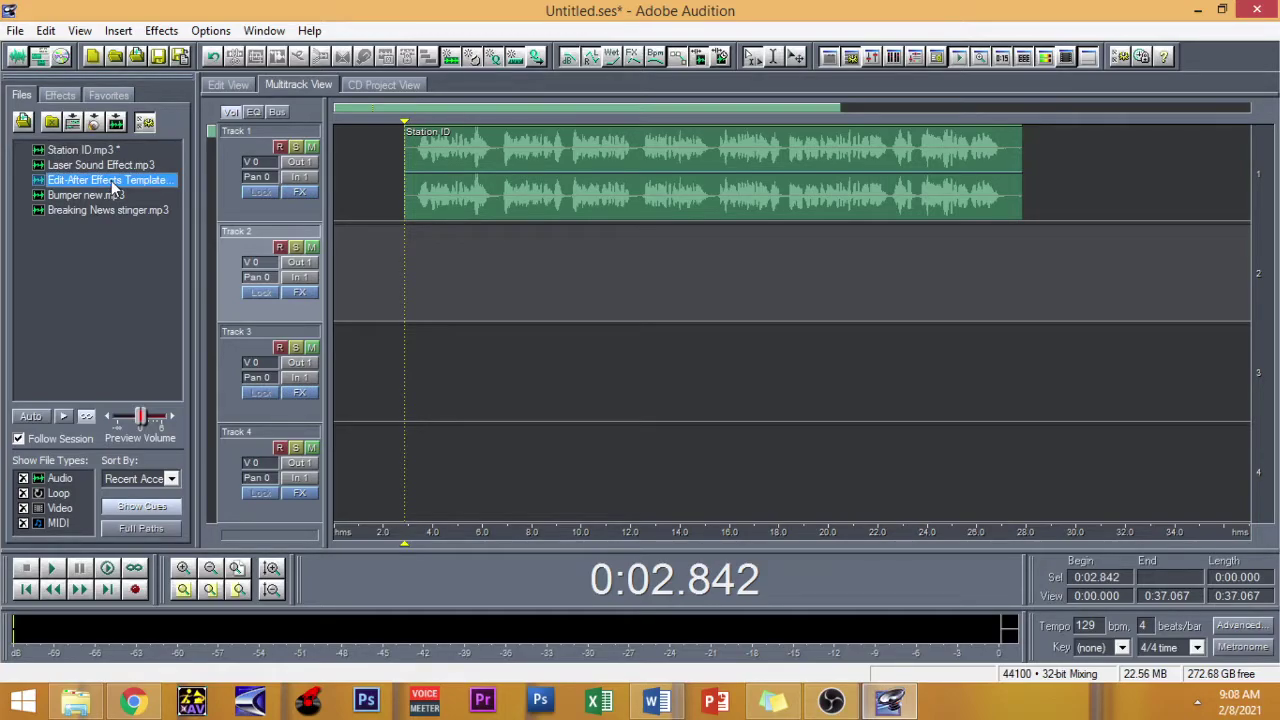
{"action": "left_click_drag", "start_coordinate": [112, 186], "coordinate": [560, 350]}
{"action": "left_click_drag", "start_coordinate": [705, 300], "coordinate": [462, 338]}
{"action": "left_click", "coordinate": [817, 266]}
{"action": "left_click_drag", "start_coordinate": [823, 354], "coordinate": [594, 384]}
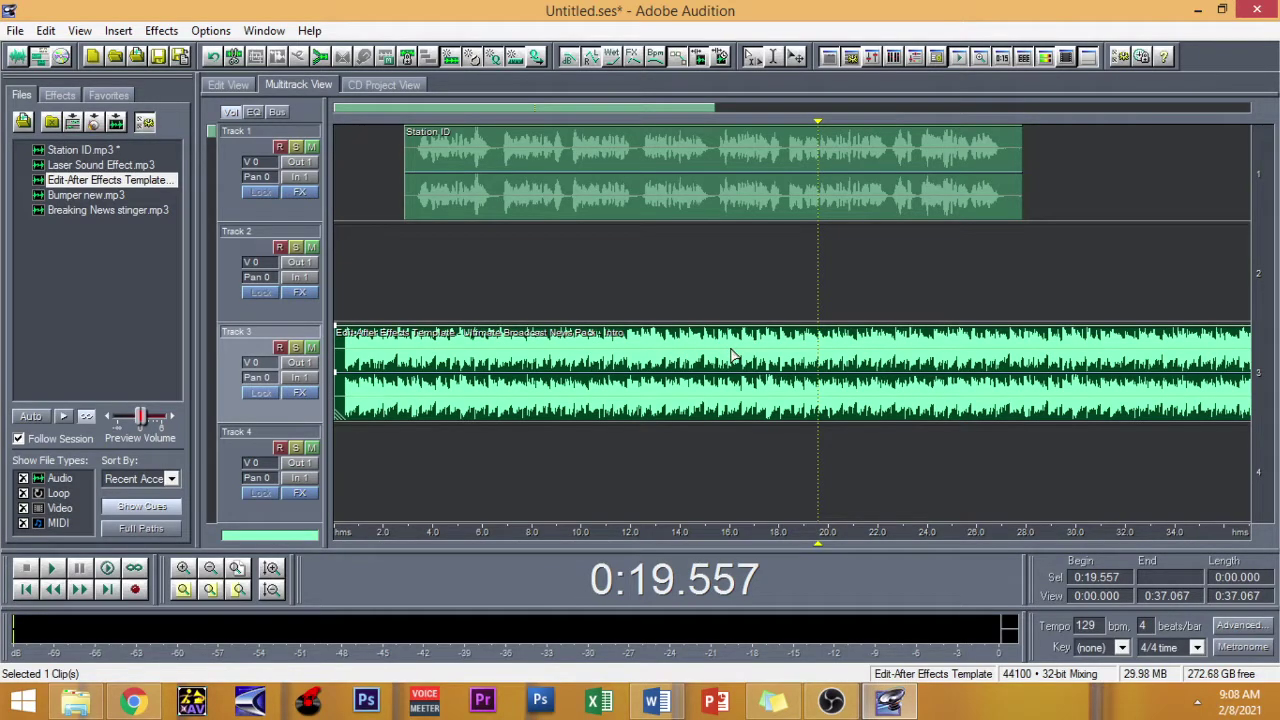
{"action": "left_click", "coordinate": [536, 352]}
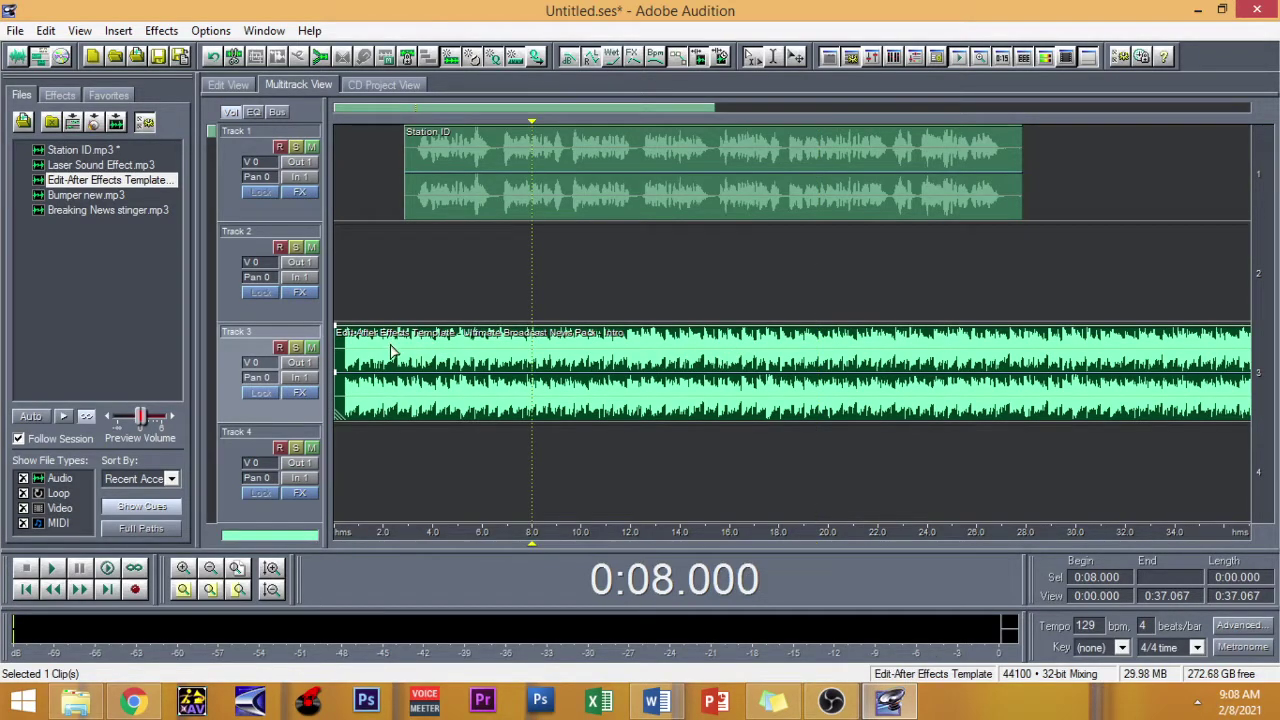
- Open the news intro music's waveform for editing, listen to its opening seconds and return to the multitrack session
{"action": "double_click", "coordinate": [140, 183]}
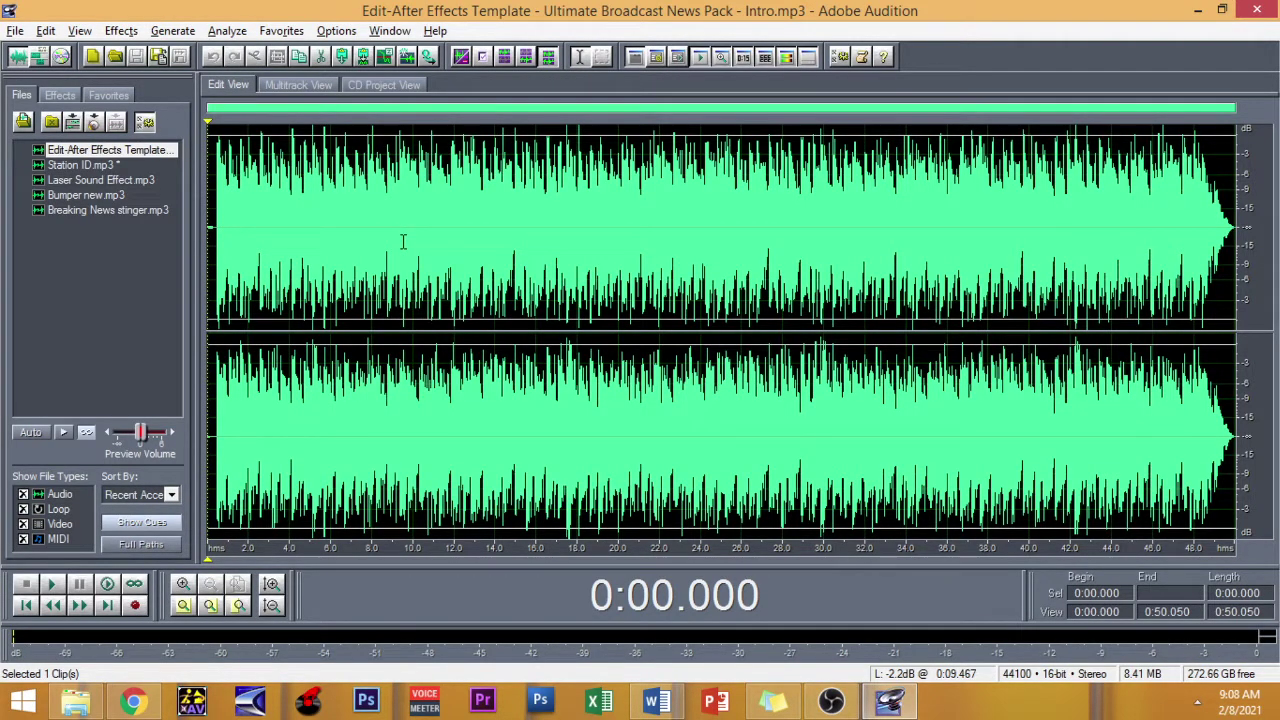
{"action": "key", "text": "space"}
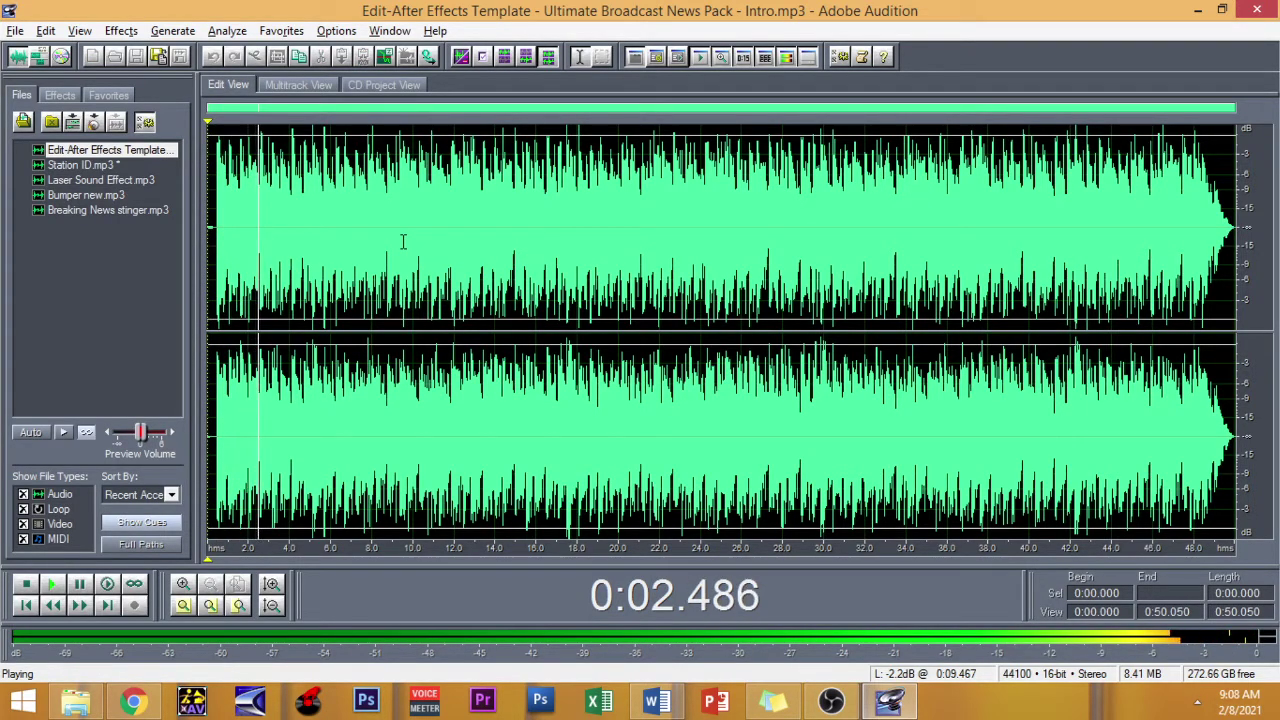
{"action": "key", "text": "space"}
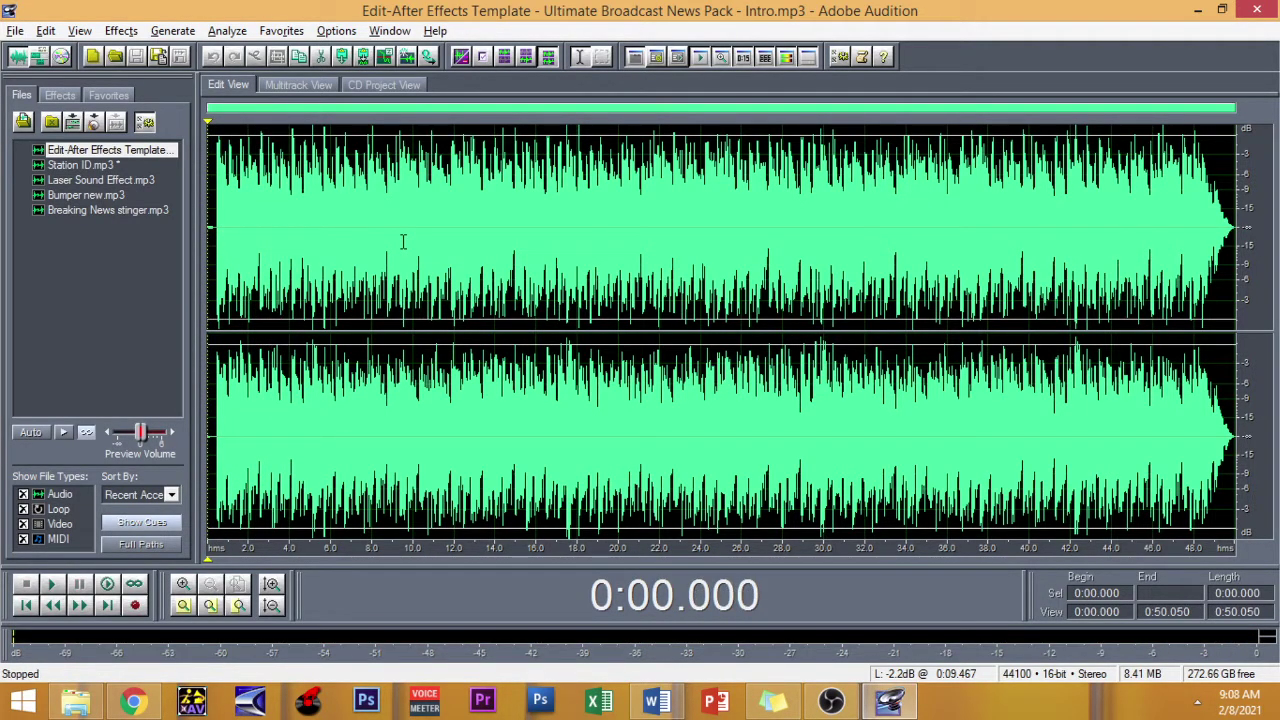
{"action": "left_click", "coordinate": [283, 88]}
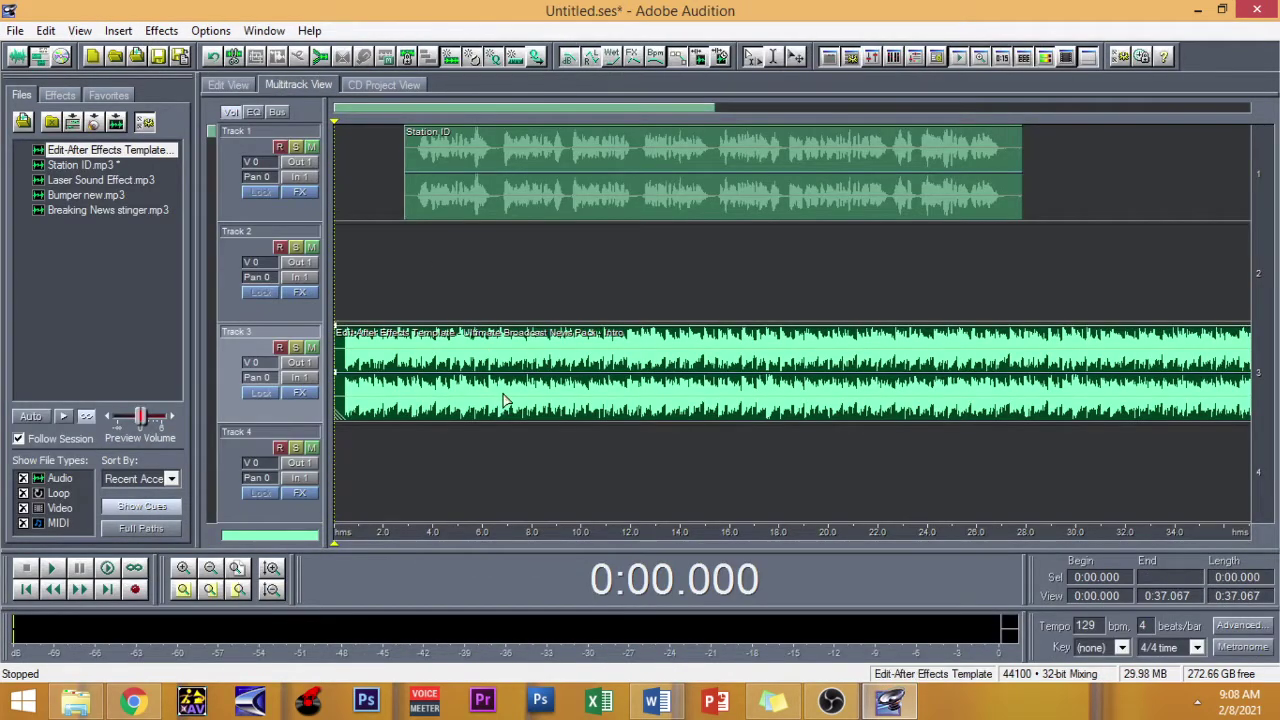
- Play the multitrack session from the beginning to hear the voice over the background music
{"action": "left_click", "coordinate": [398, 267]}
{"action": "key", "text": "Home"}
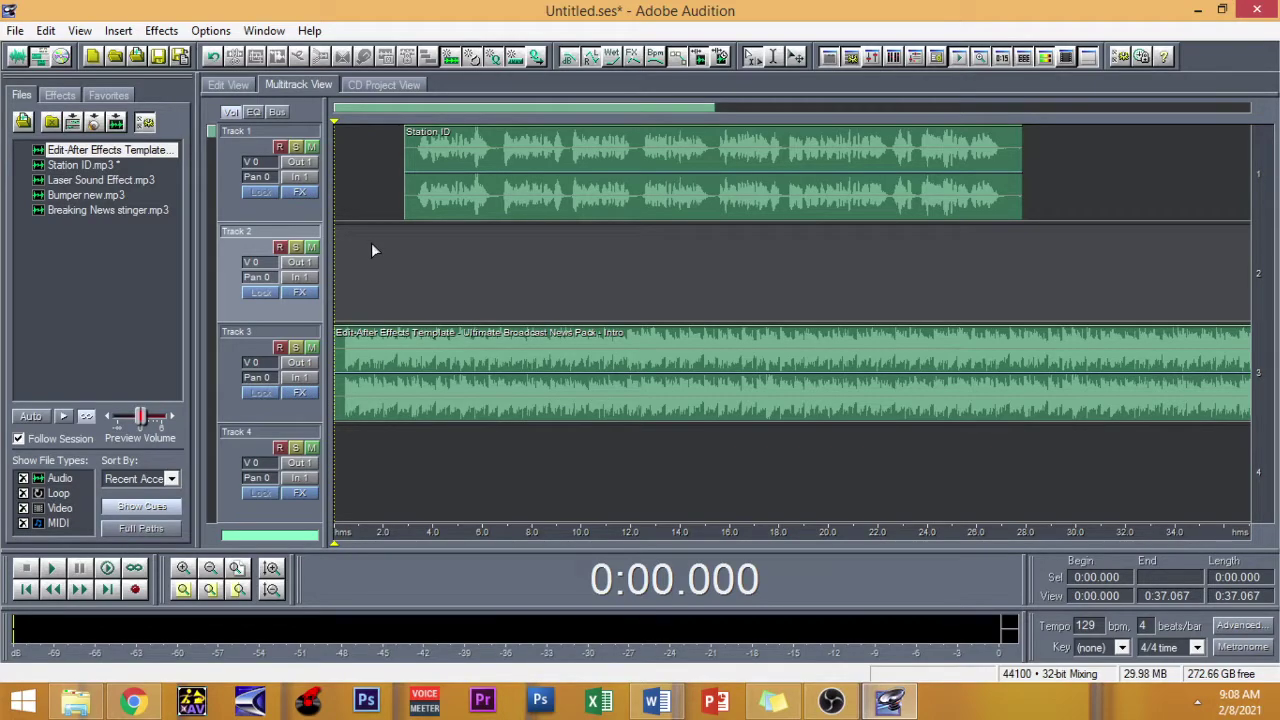
{"action": "key", "text": "space"}
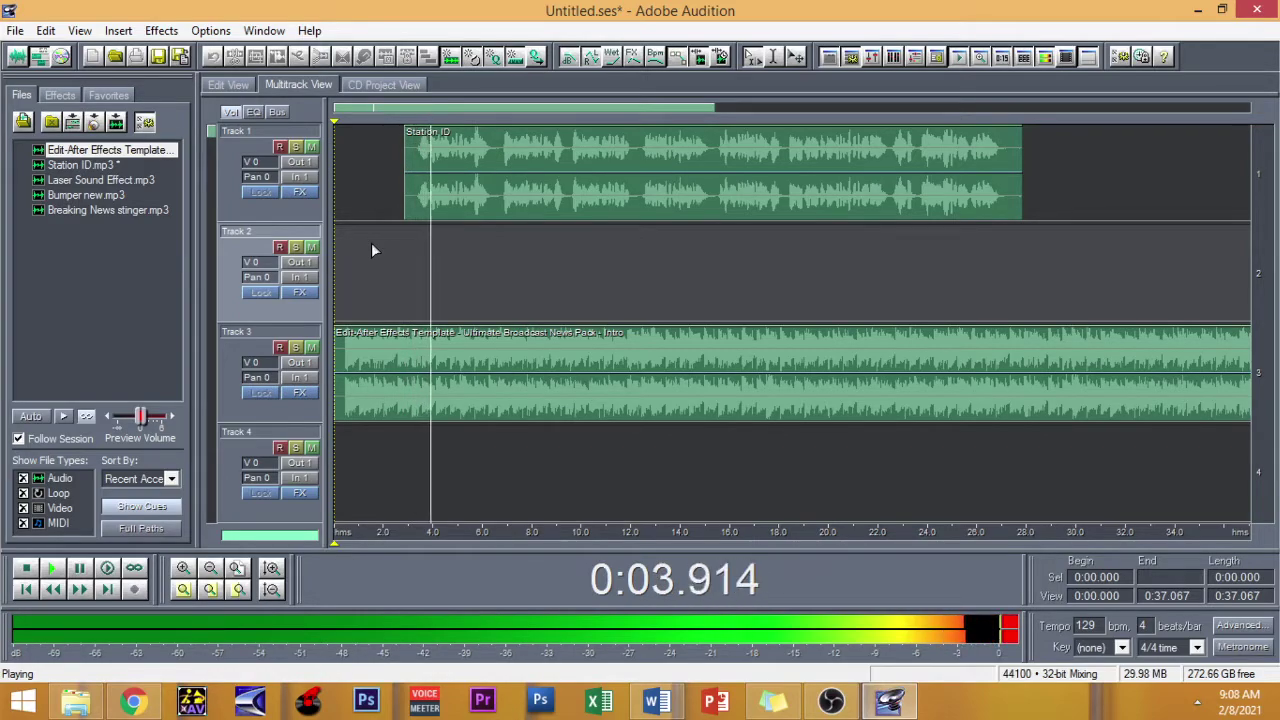
{"action": "key", "text": "space"}
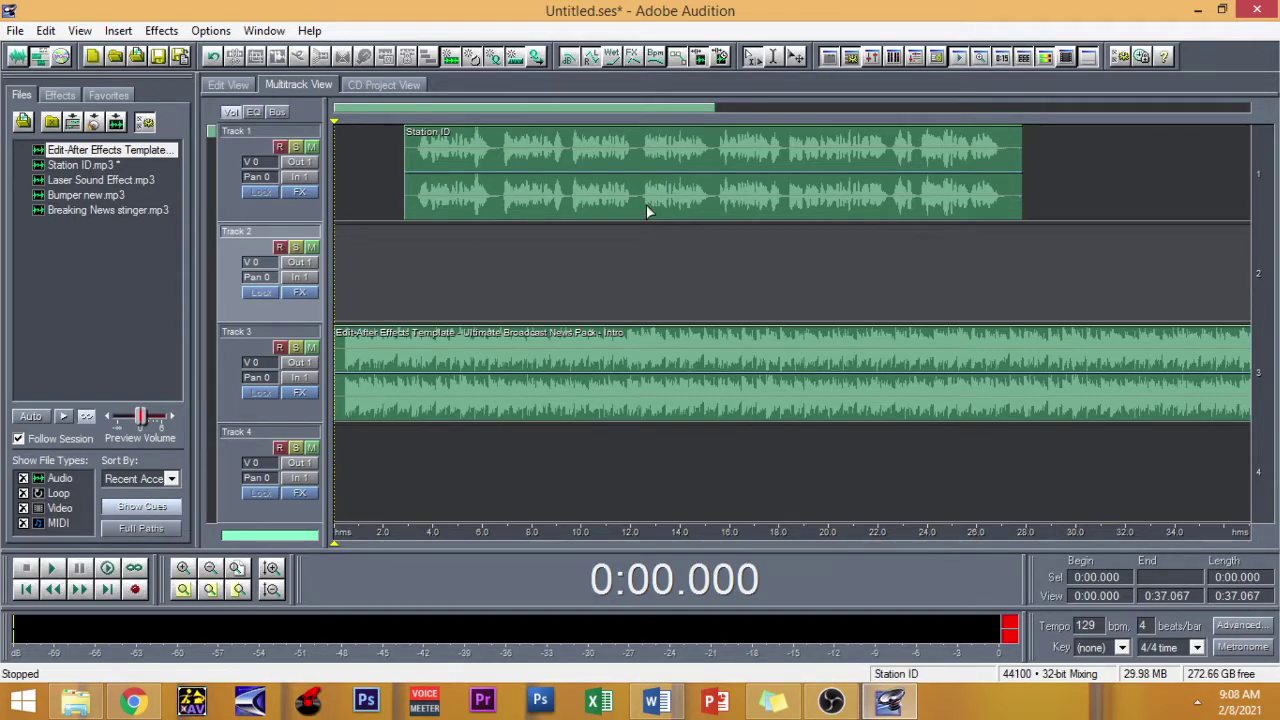
- Lower the clip volume of the news intro music on Track 3 to -9.7 dB and place the cursor at about 1 second
{"action": "right_click", "coordinate": [428, 364]}
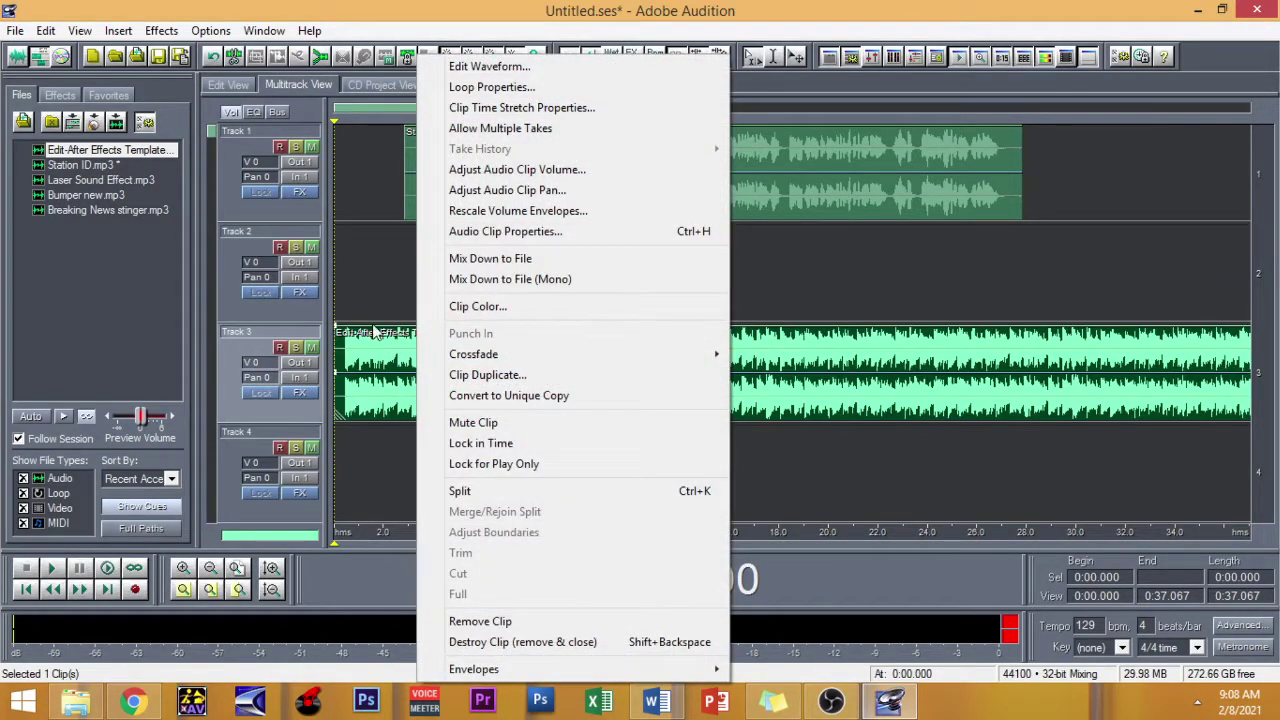
{"action": "left_click", "coordinate": [388, 296]}
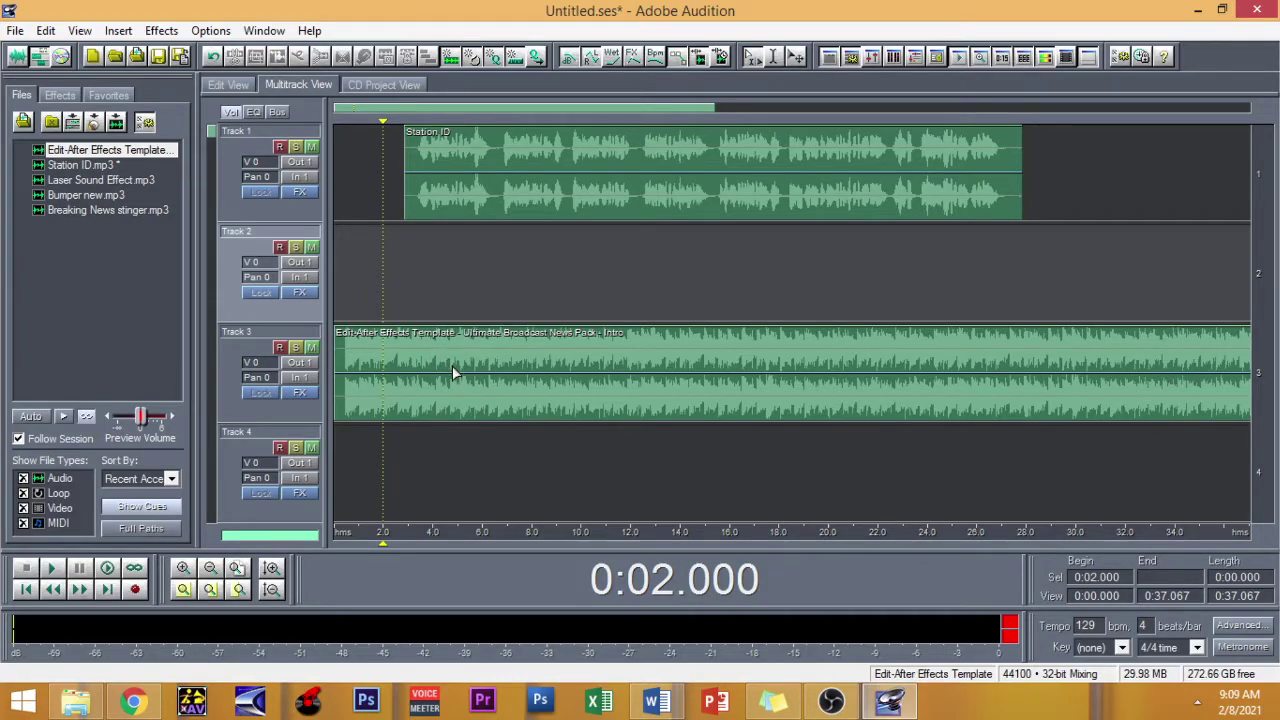
{"action": "right_click", "coordinate": [452, 367]}
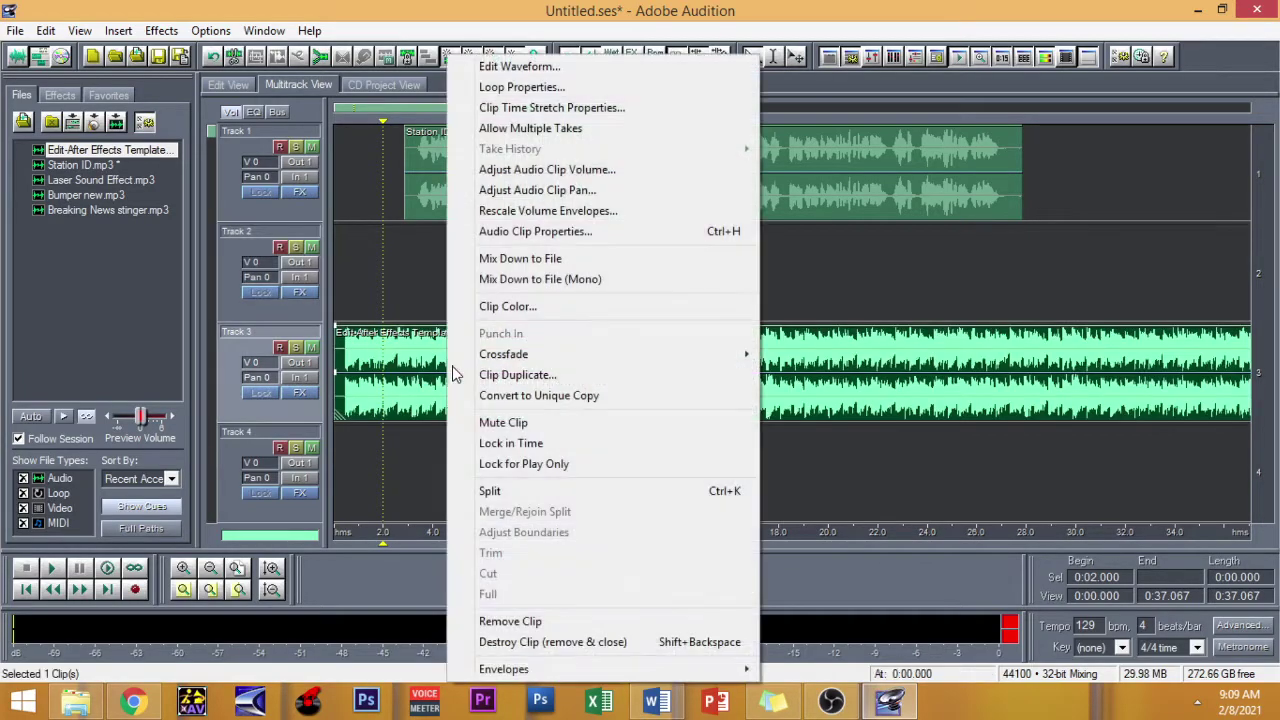
{"action": "left_click", "coordinate": [578, 170]}
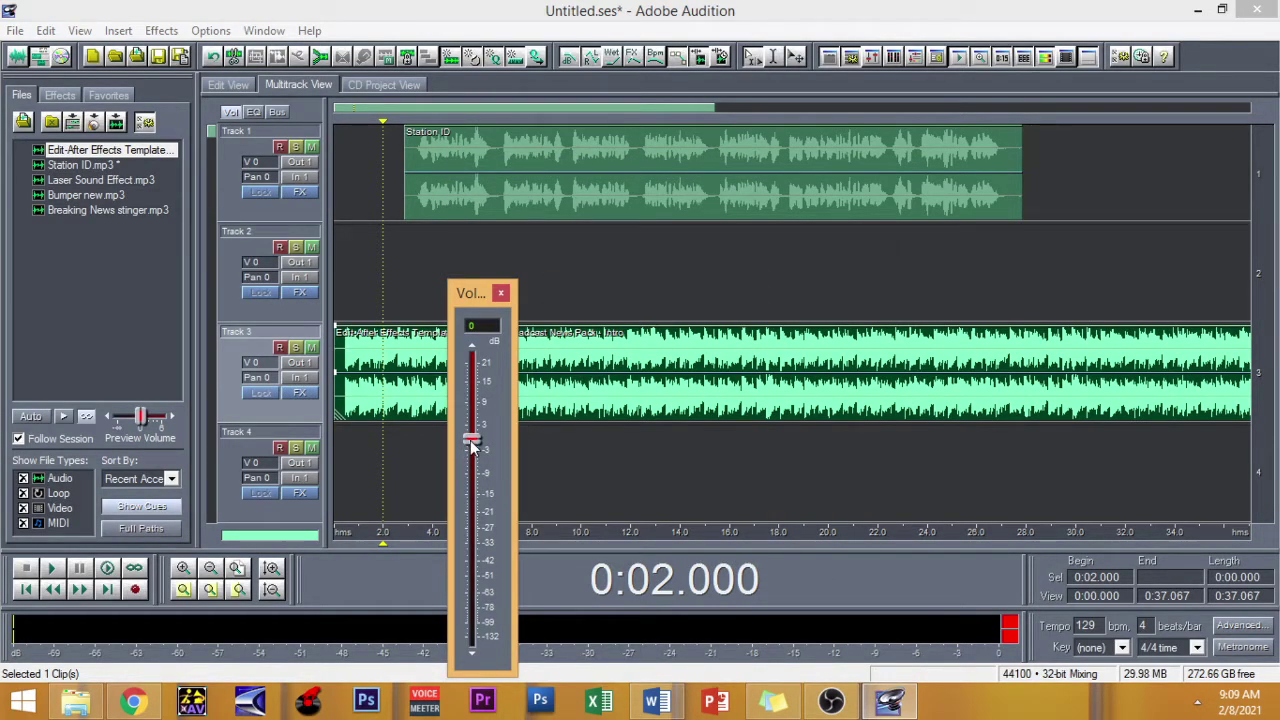
{"action": "left_click_drag", "start_coordinate": [472, 447], "coordinate": [470, 479]}
{"action": "left_click", "coordinate": [502, 293]}
{"action": "left_click", "coordinate": [361, 256]}
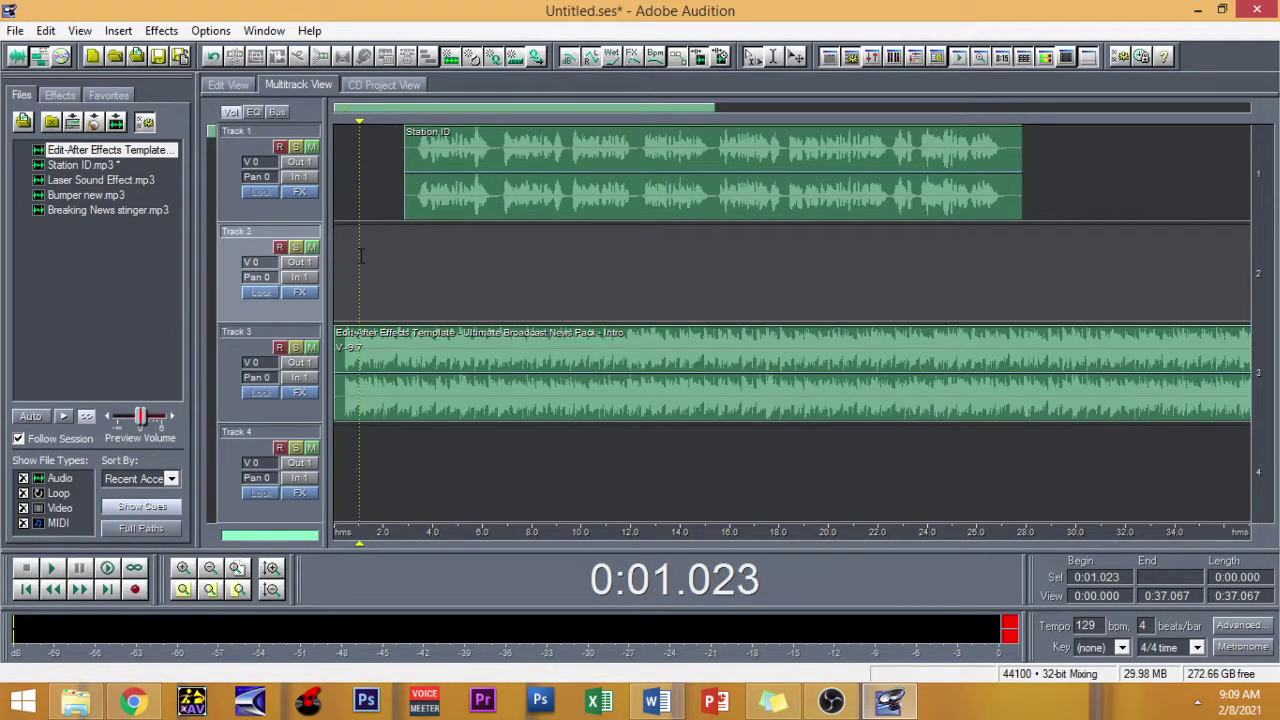
- Listen to the opening seconds of the mix and shift the Station ID clip on Track 1 to start at 2 seconds
{"action": "key", "text": "space"}
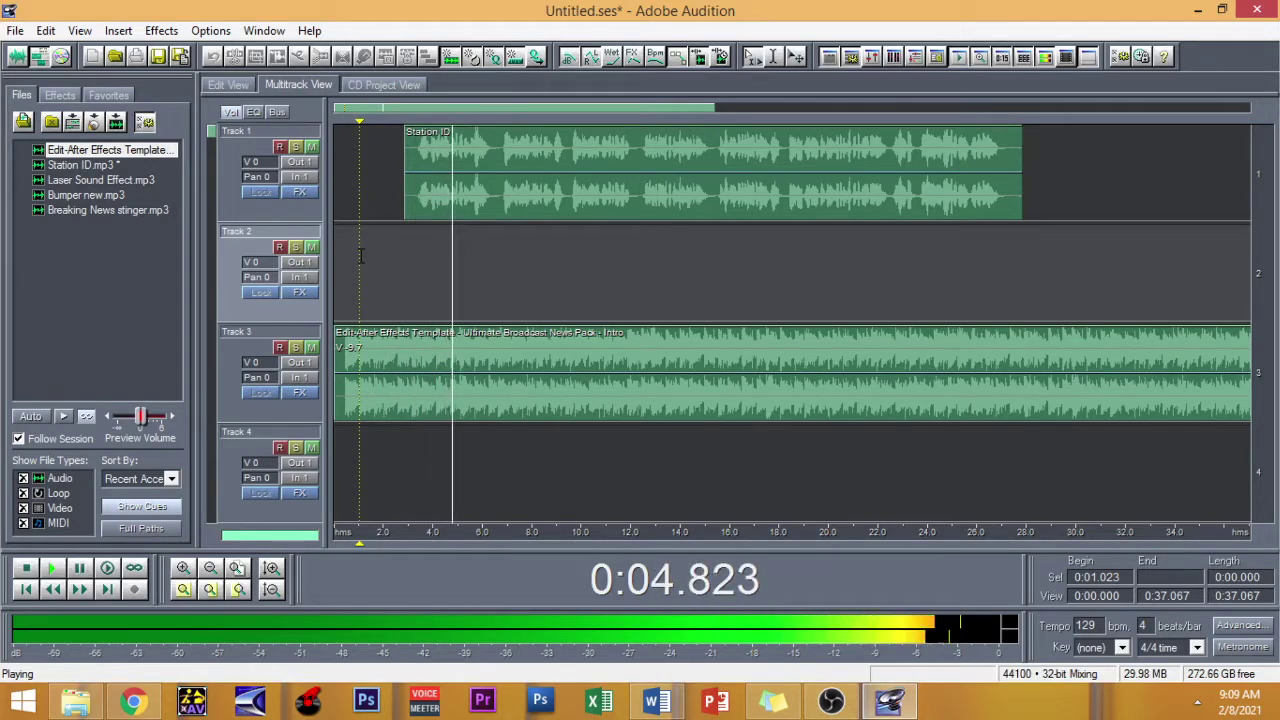
{"action": "key", "text": "space"}
{"action": "left_click_drag", "start_coordinate": [507, 190], "coordinate": [485, 192]}
{"action": "left_click", "coordinate": [447, 270]}
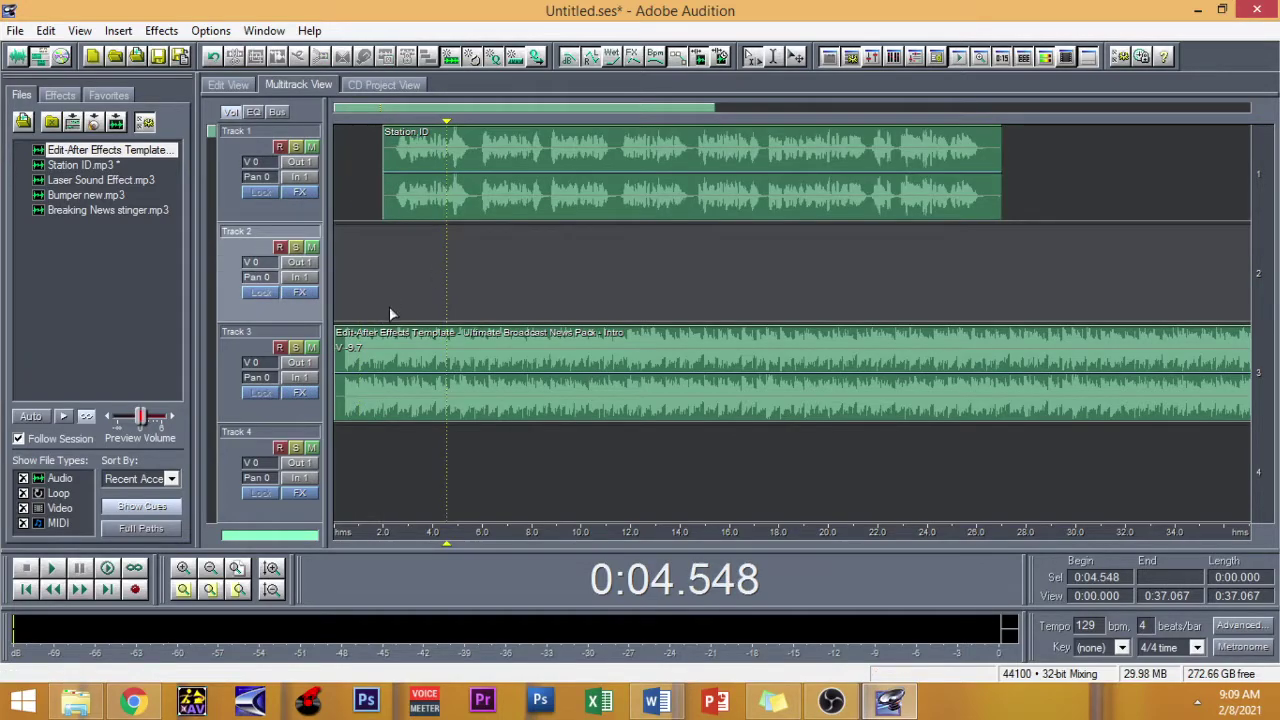
- Lower the clip volume of the news intro music on Track 3 to -13.3 dB
{"action": "right_click", "coordinate": [412, 366]}
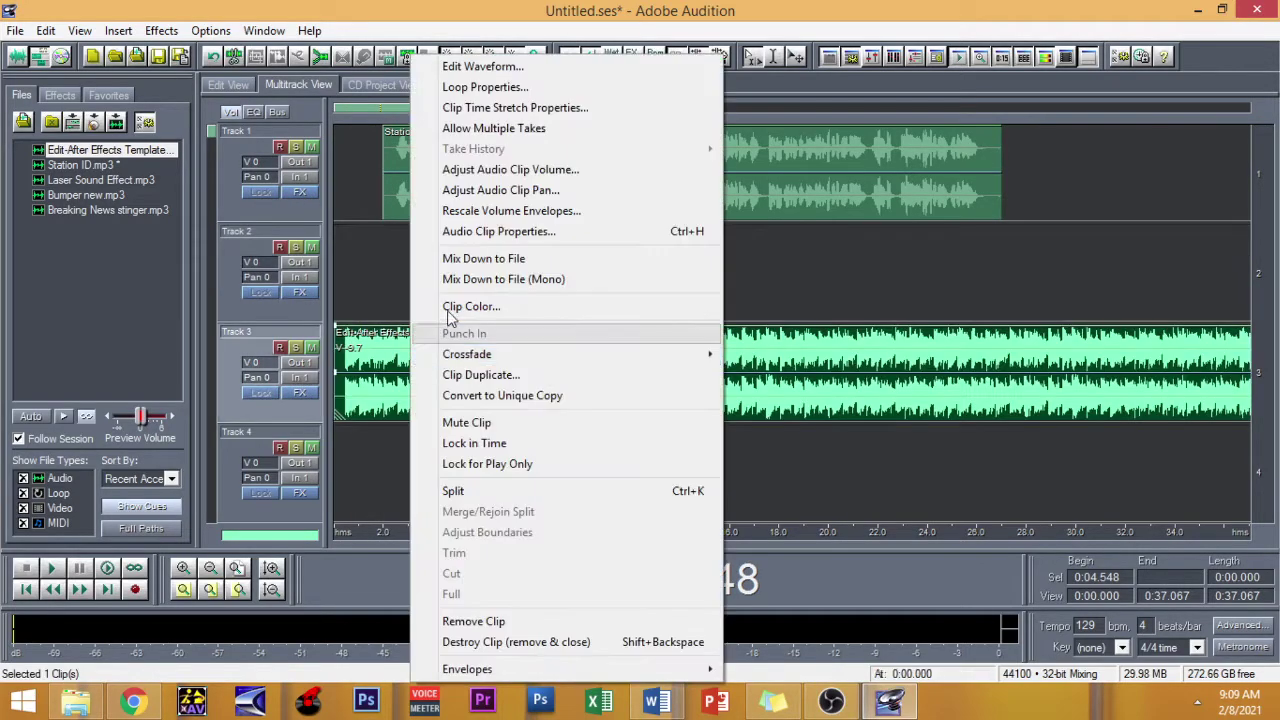
{"action": "left_click", "coordinate": [505, 169]}
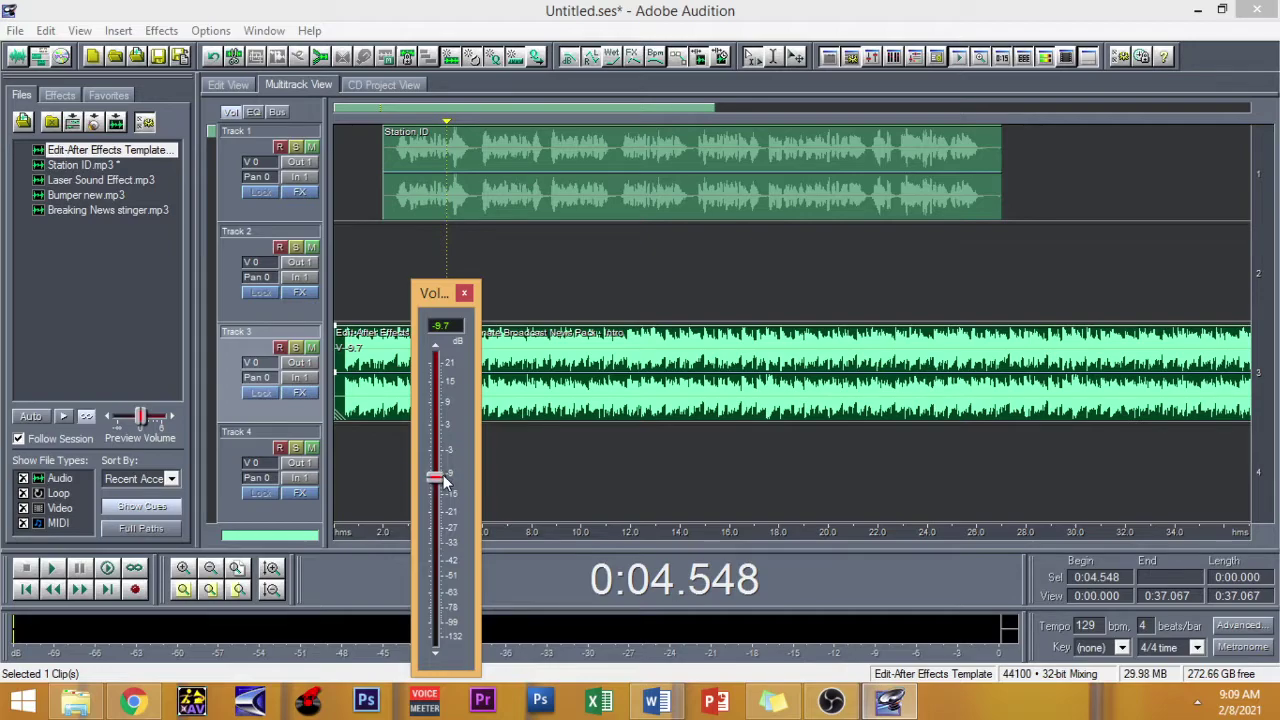
{"action": "left_click_drag", "start_coordinate": [447, 477], "coordinate": [445, 492]}
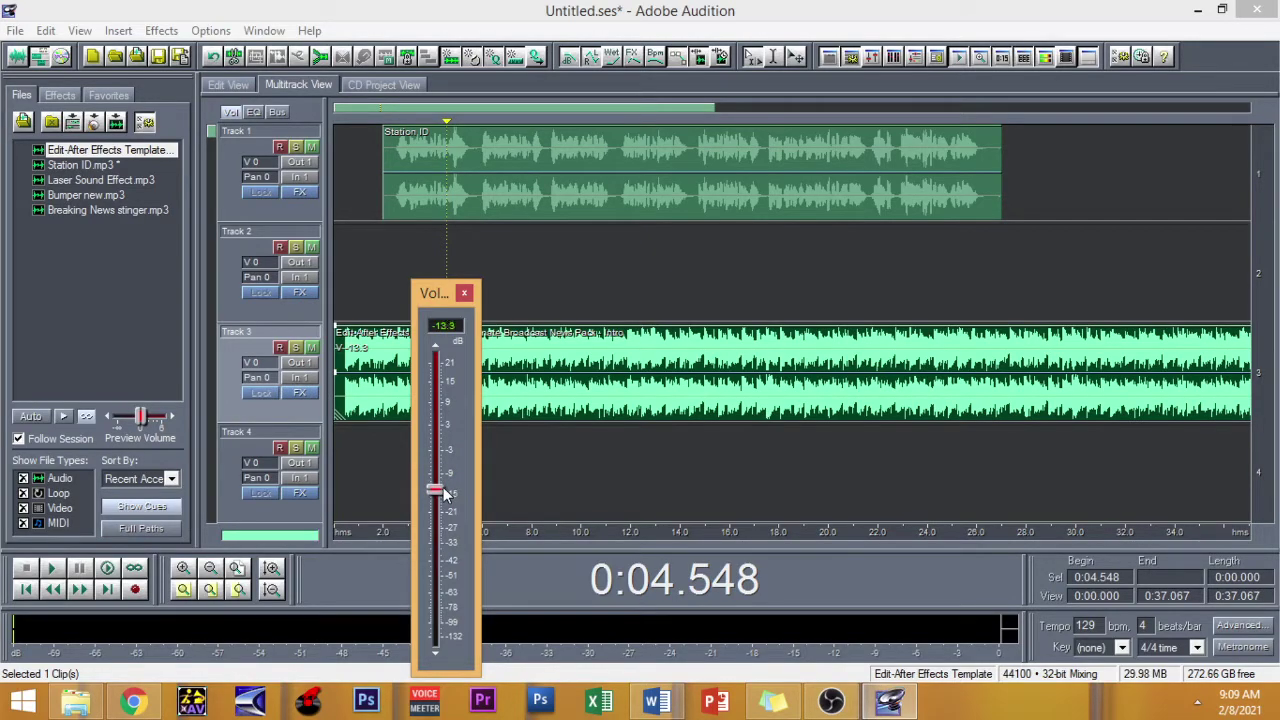
{"action": "left_click", "coordinate": [464, 293]}
- Play the multitrack session from about 1 second to check the voice against the softer background music
{"action": "left_click", "coordinate": [362, 270]}
{"action": "key", "text": "space"}
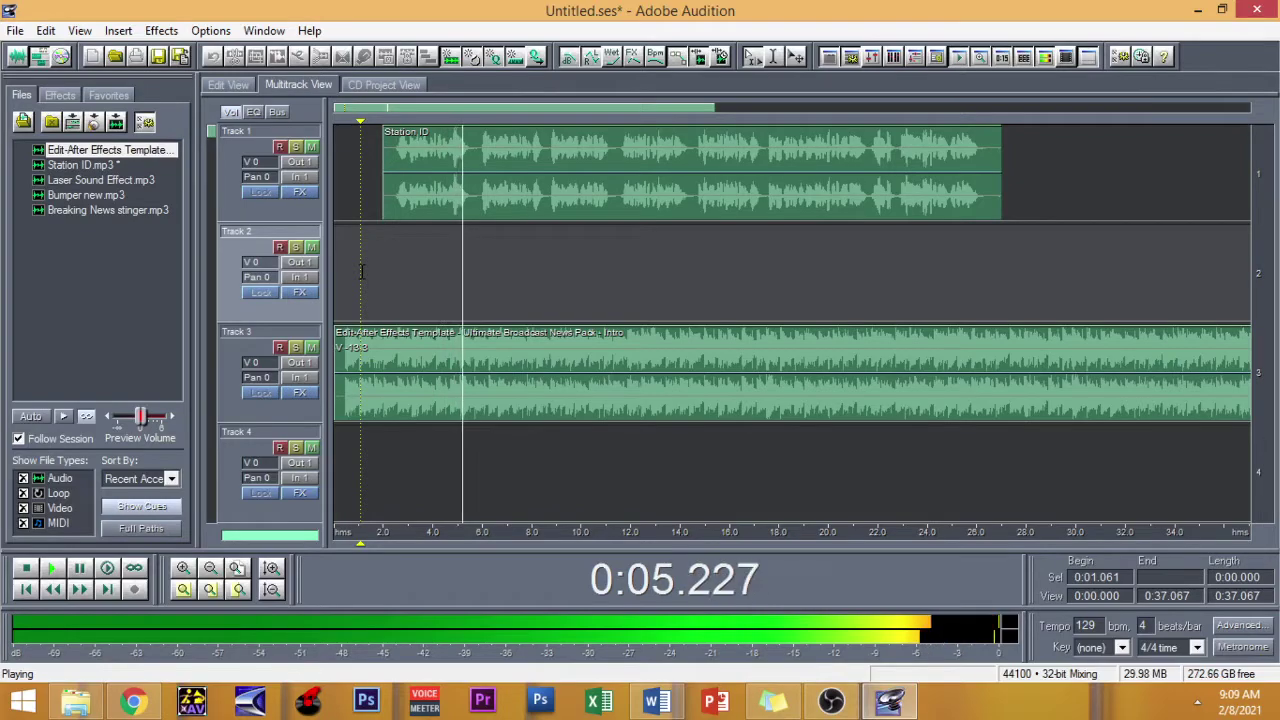
{"action": "key", "text": "space"}
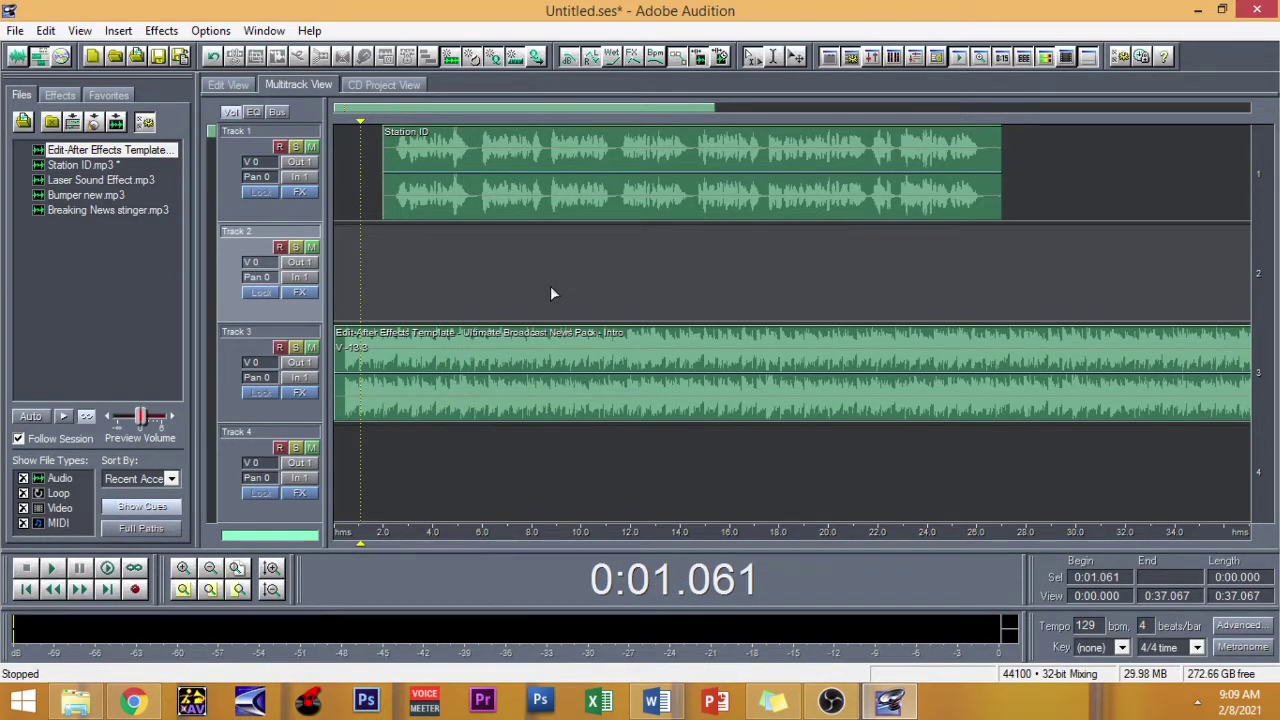
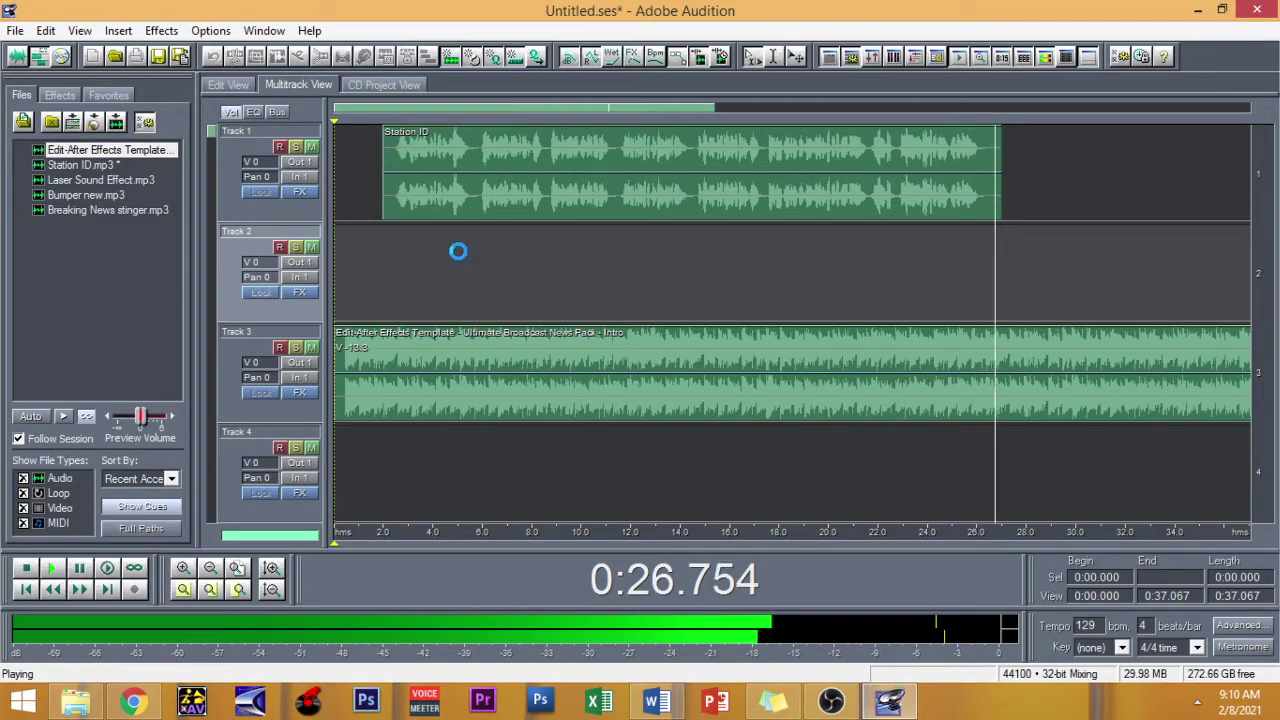
{"action": "key", "text": "space"}
- Raise the clip volume of the Station ID voice clip on Track 1 to 2.4 dB
{"action": "right_click", "coordinate": [614, 212]}
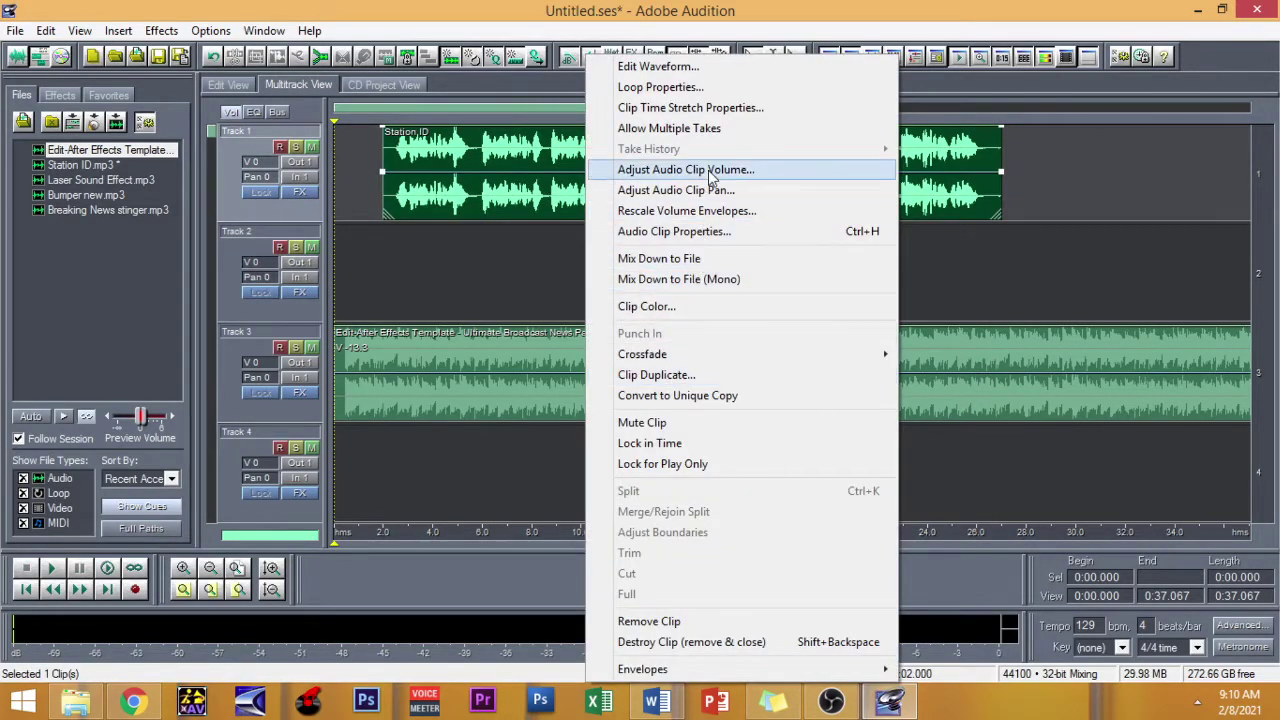
{"action": "left_click", "coordinate": [640, 170]}
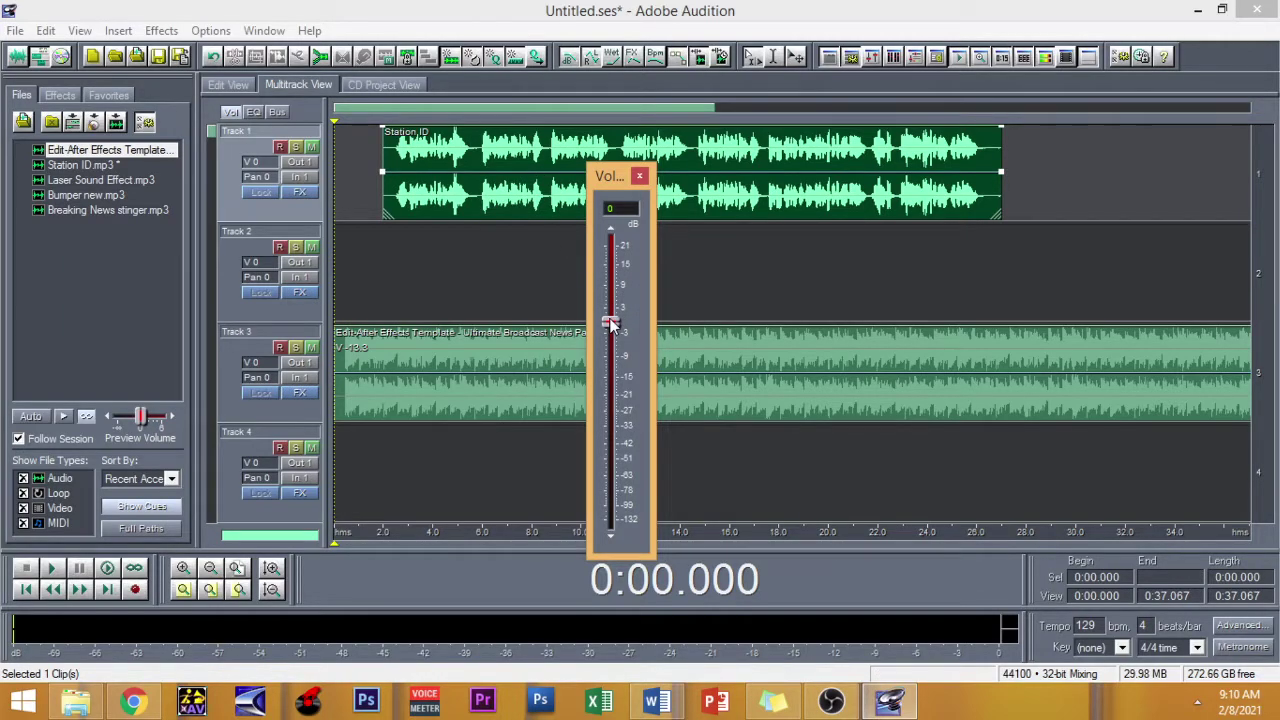
{"action": "left_click_drag", "start_coordinate": [611, 323], "coordinate": [611, 311]}
{"action": "left_click", "coordinate": [640, 176]}
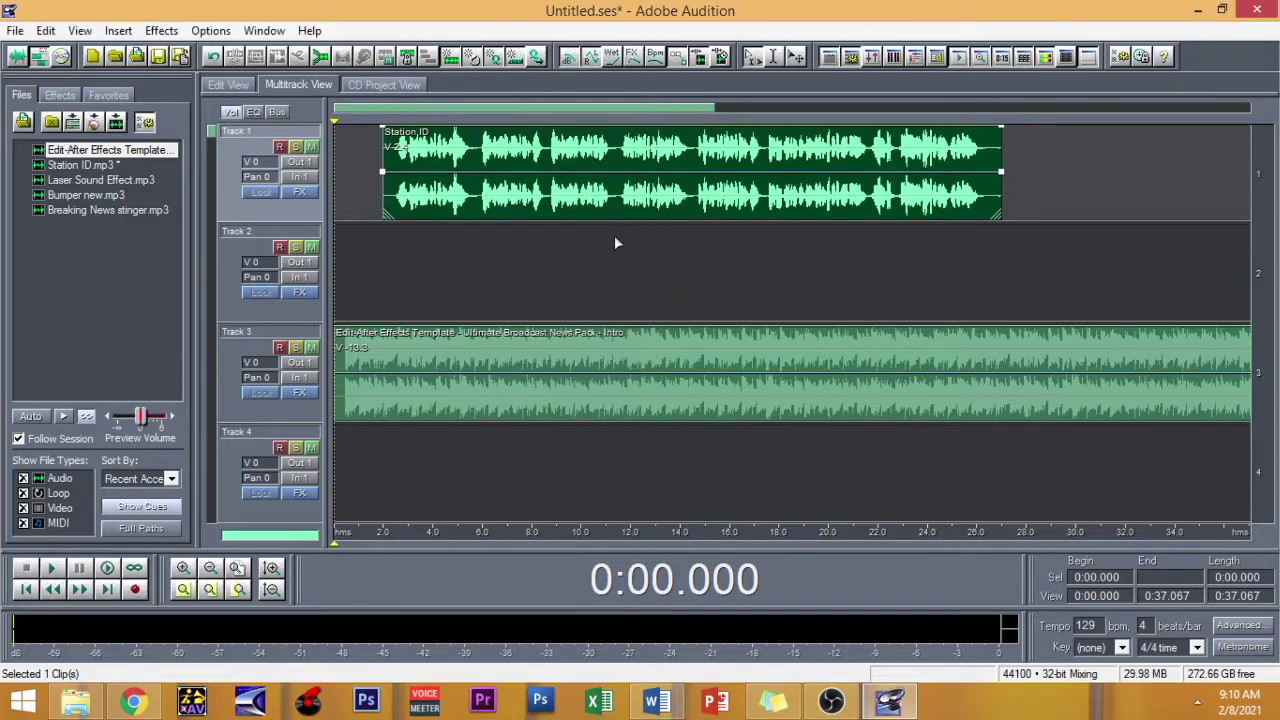
- Play the session from about 0.9 seconds to hear the louder voice over the music
{"action": "left_click", "coordinate": [370, 233]}
{"action": "left_click", "coordinate": [358, 232]}
{"action": "key", "text": "space"}
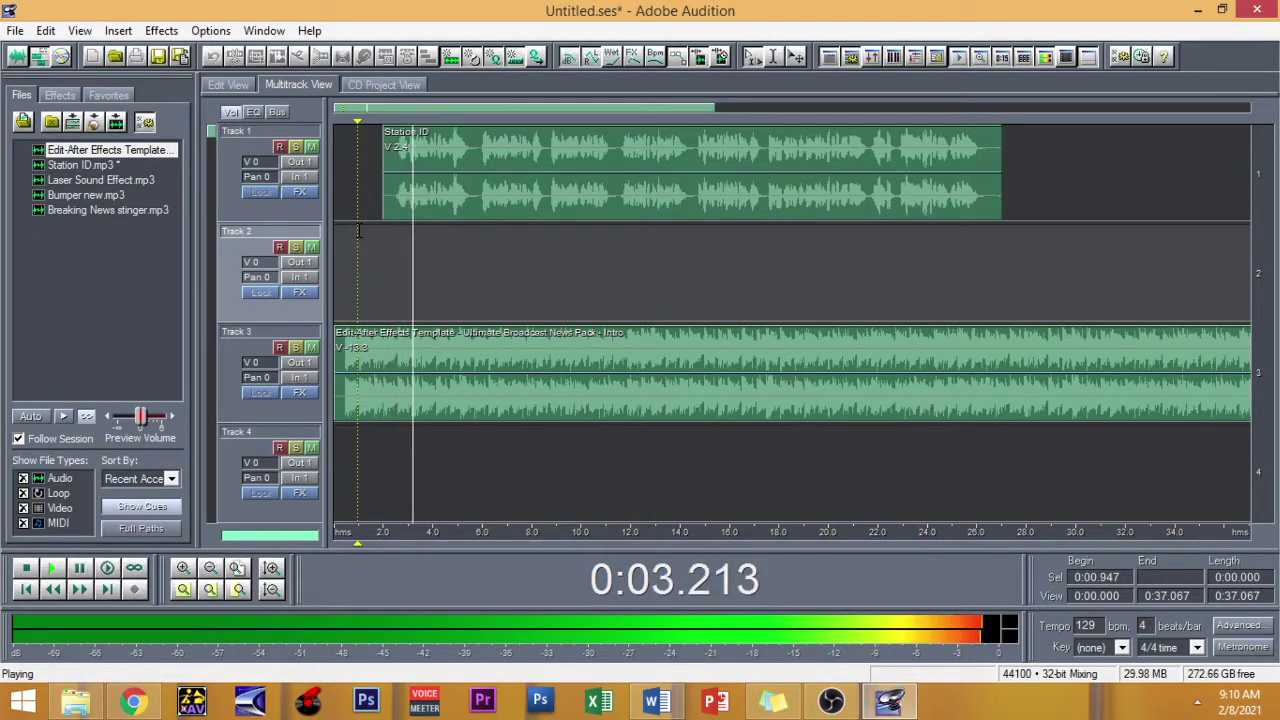
{"action": "key", "text": "space"}
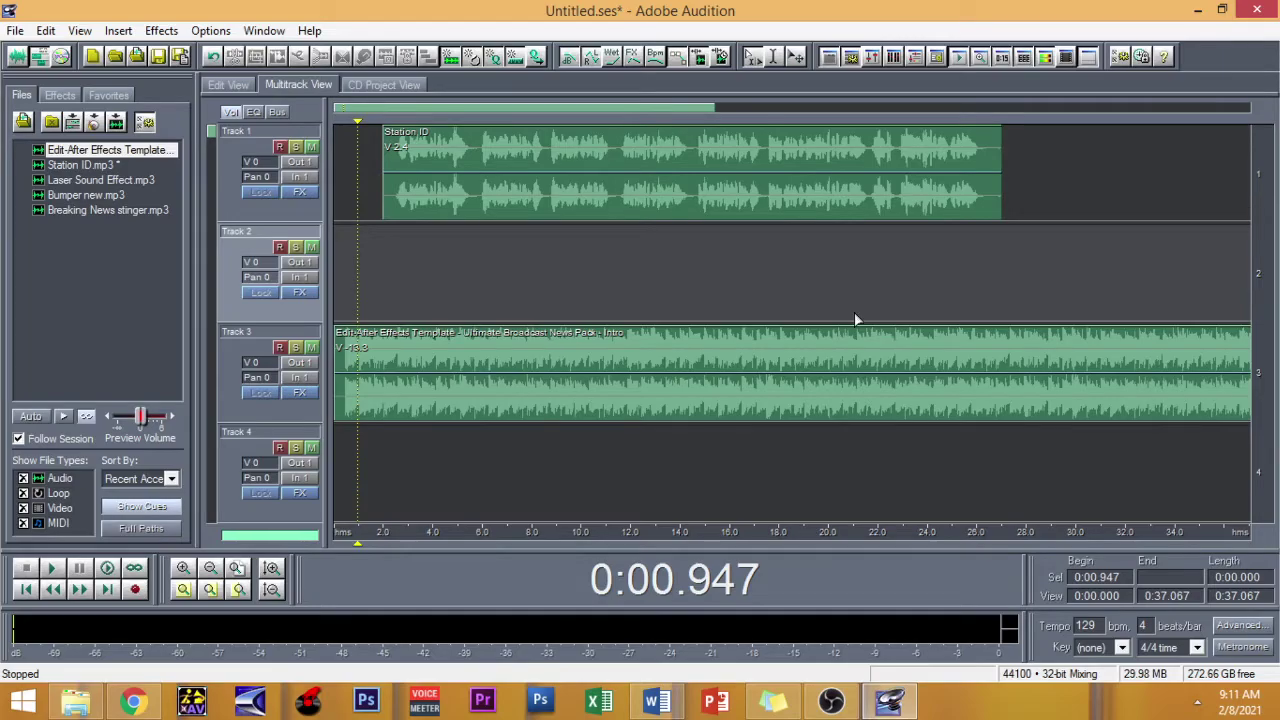
- Switch to the DRILL script in Word, examine where the stinger inserts fall between the anchor lines, and return to Adobe Audition
{"action": "left_click", "coordinate": [656, 700]}
{"action": "scroll", "coordinate": [809, 404], "scroll_direction": "up", "scroll_amount": 5}
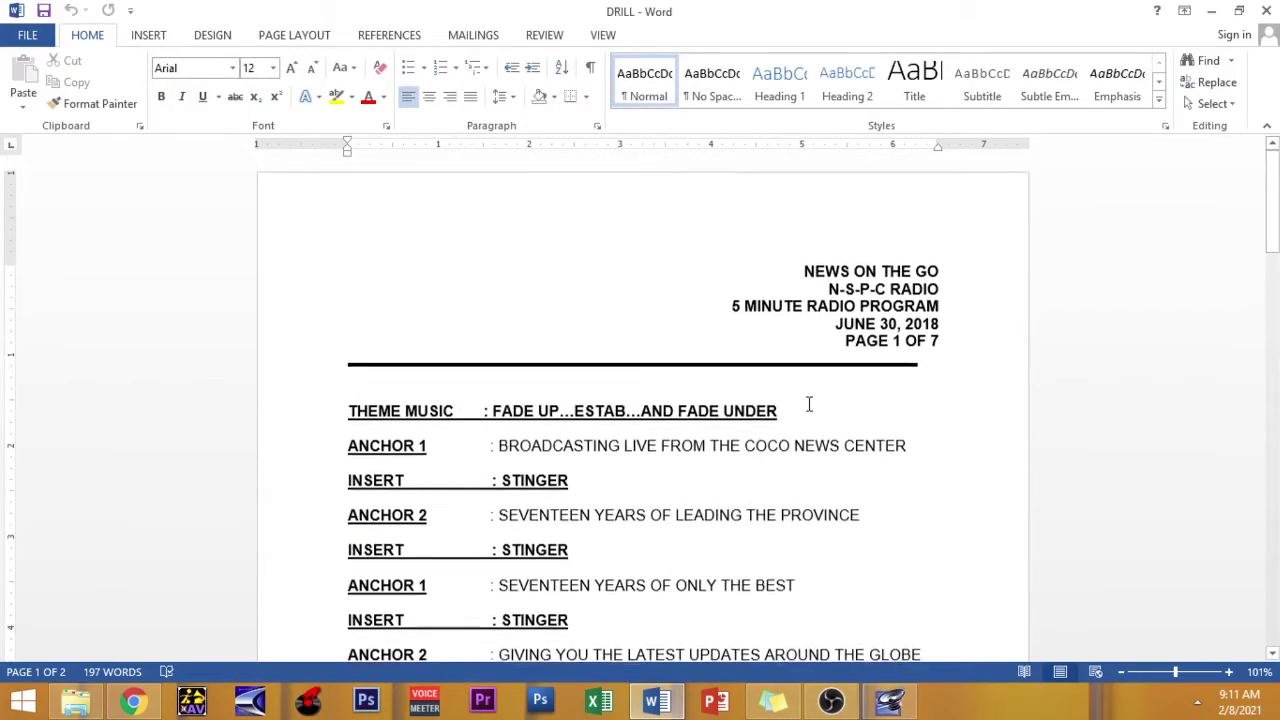
{"action": "scroll", "coordinate": [809, 404], "scroll_direction": "down", "scroll_amount": 4}
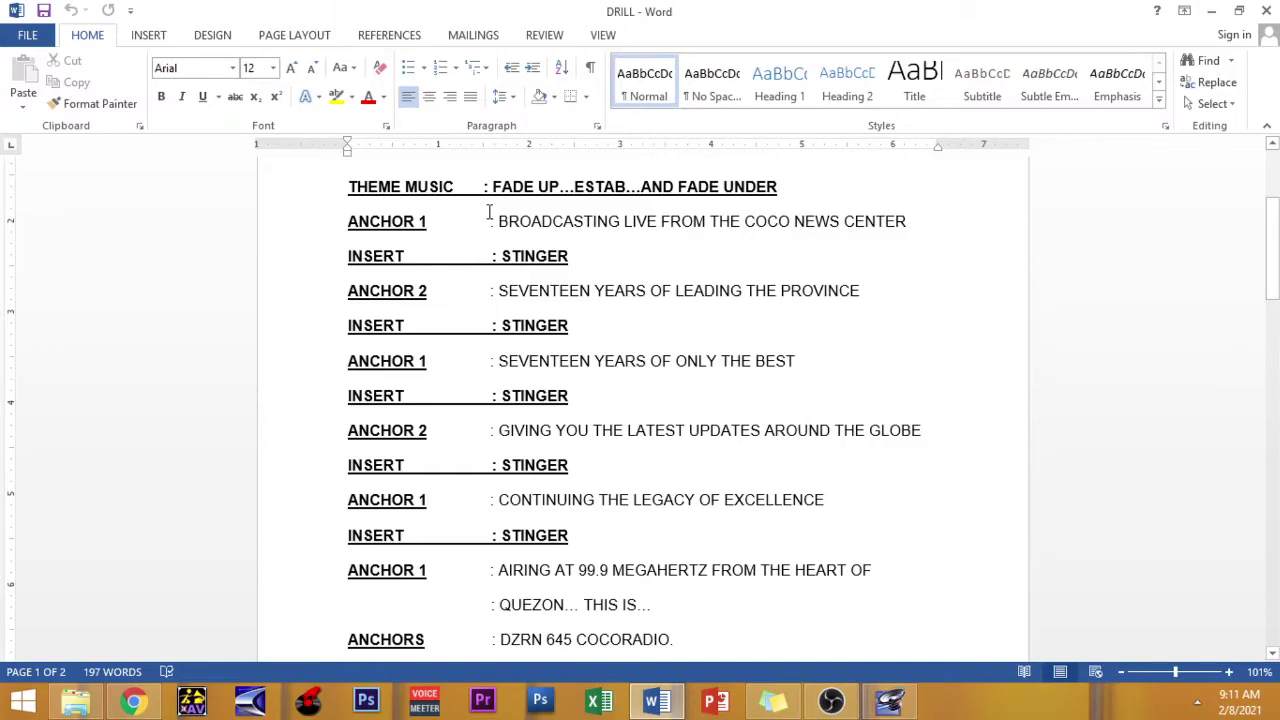
{"action": "left_click", "coordinate": [306, 192]}
{"action": "left_click", "coordinate": [536, 192]}
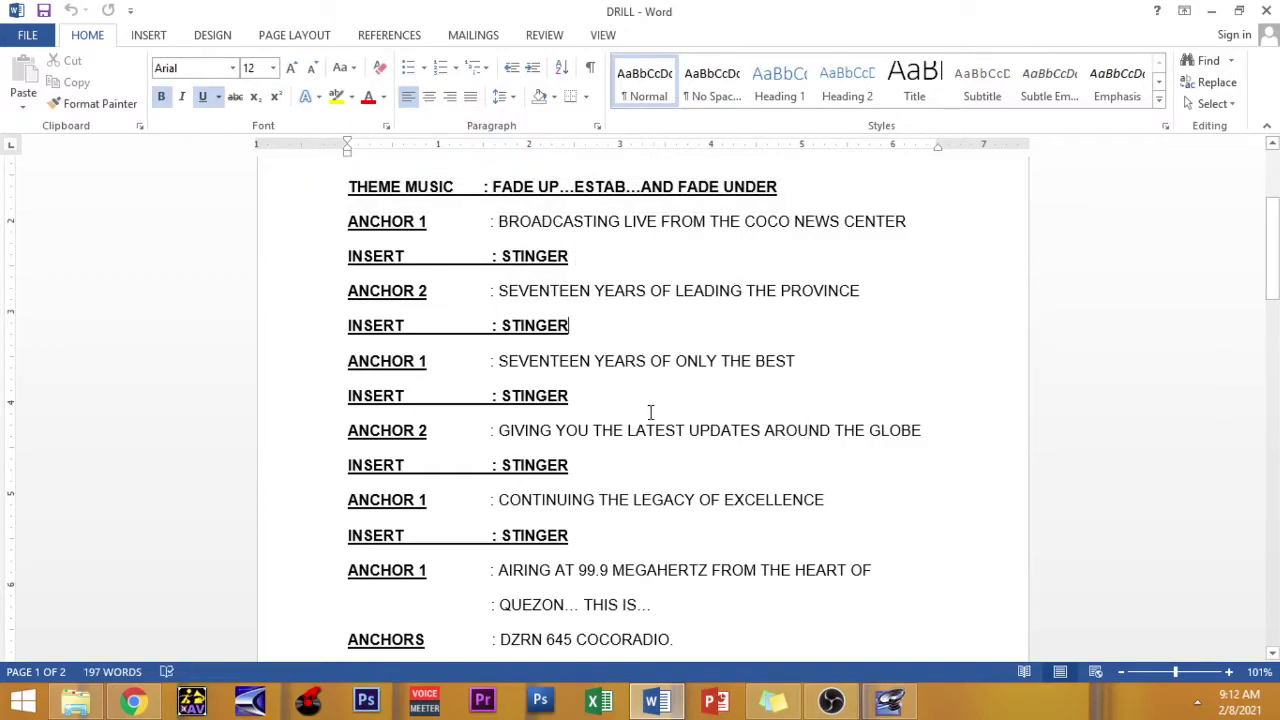
{"action": "scroll", "coordinate": [651, 443], "scroll_direction": "down", "scroll_amount": 3}
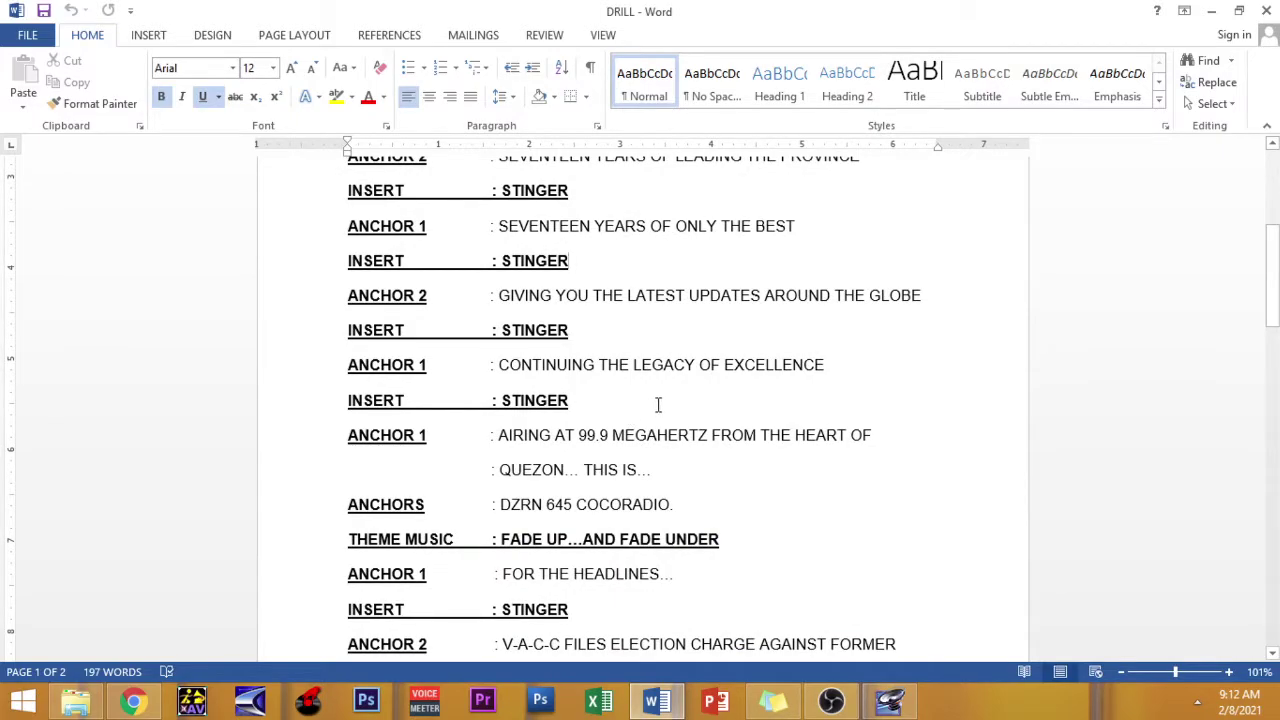
{"action": "scroll", "coordinate": [661, 305], "scroll_direction": "up", "scroll_amount": 3}
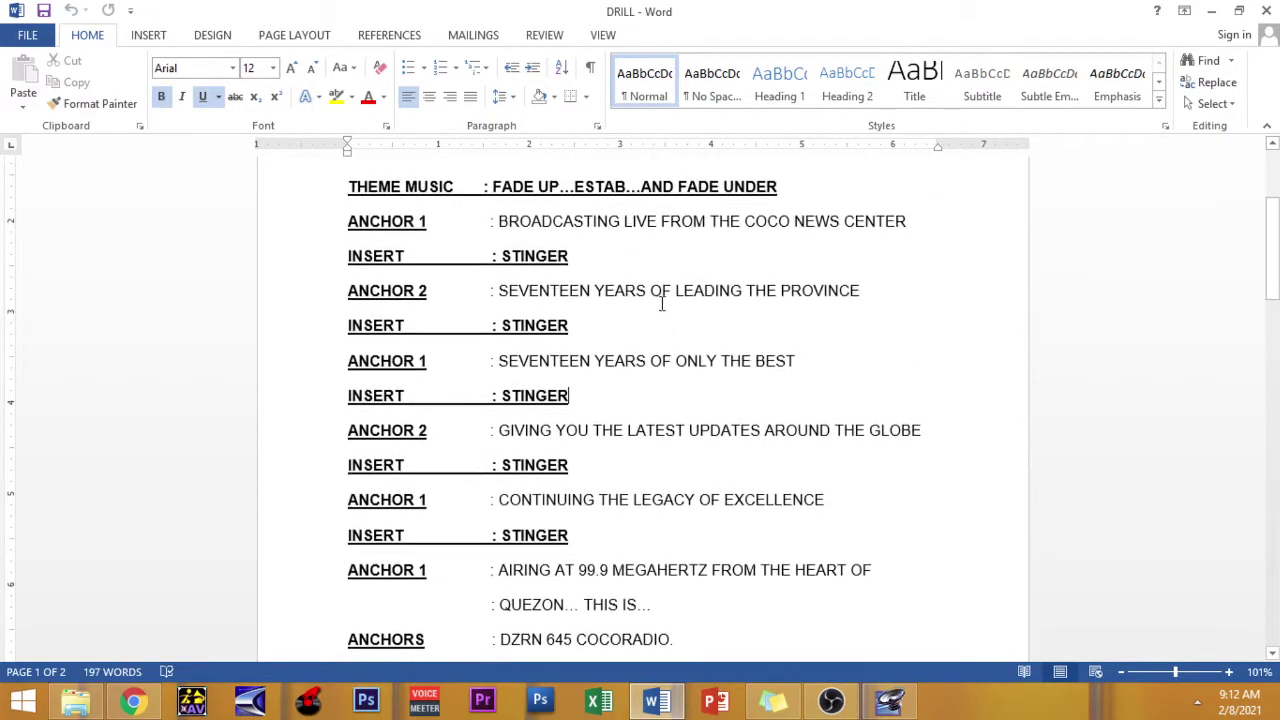
{"action": "left_click", "coordinate": [1211, 11]}
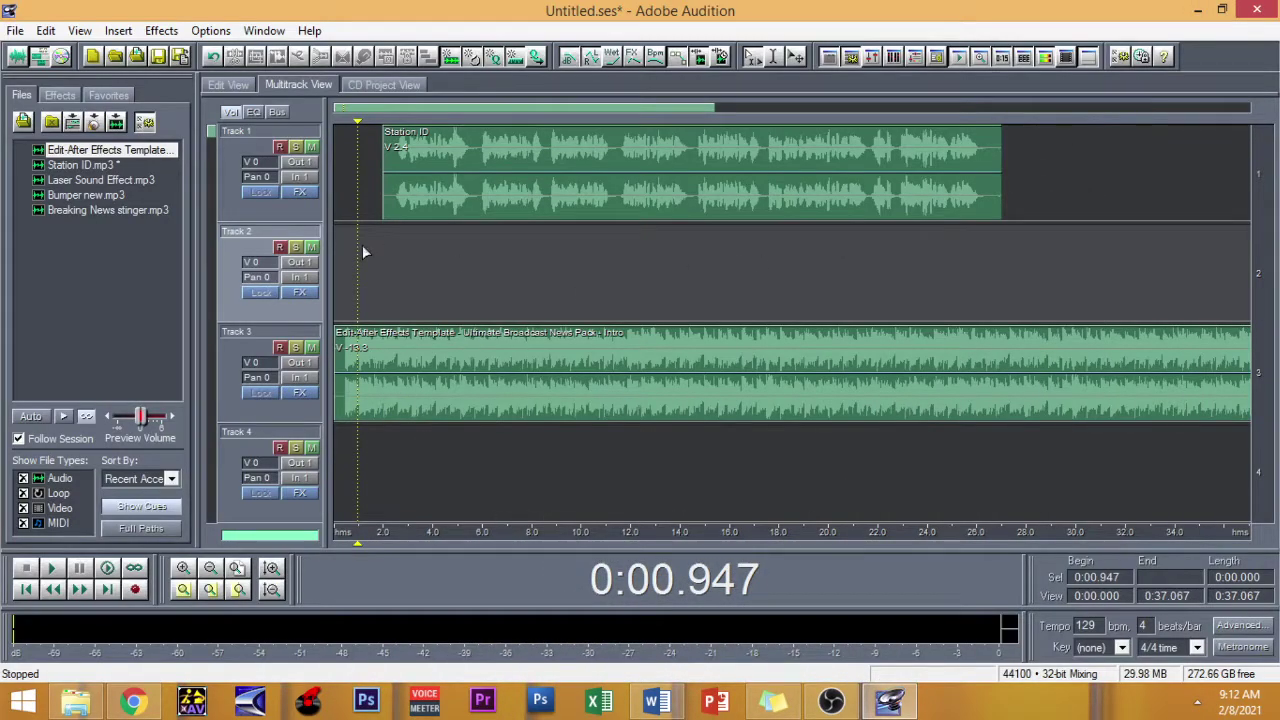
- Open the Bumper new.mp3 waveform for editing, listen to it and return to the multitrack session
{"action": "double_click", "coordinate": [100, 196]}
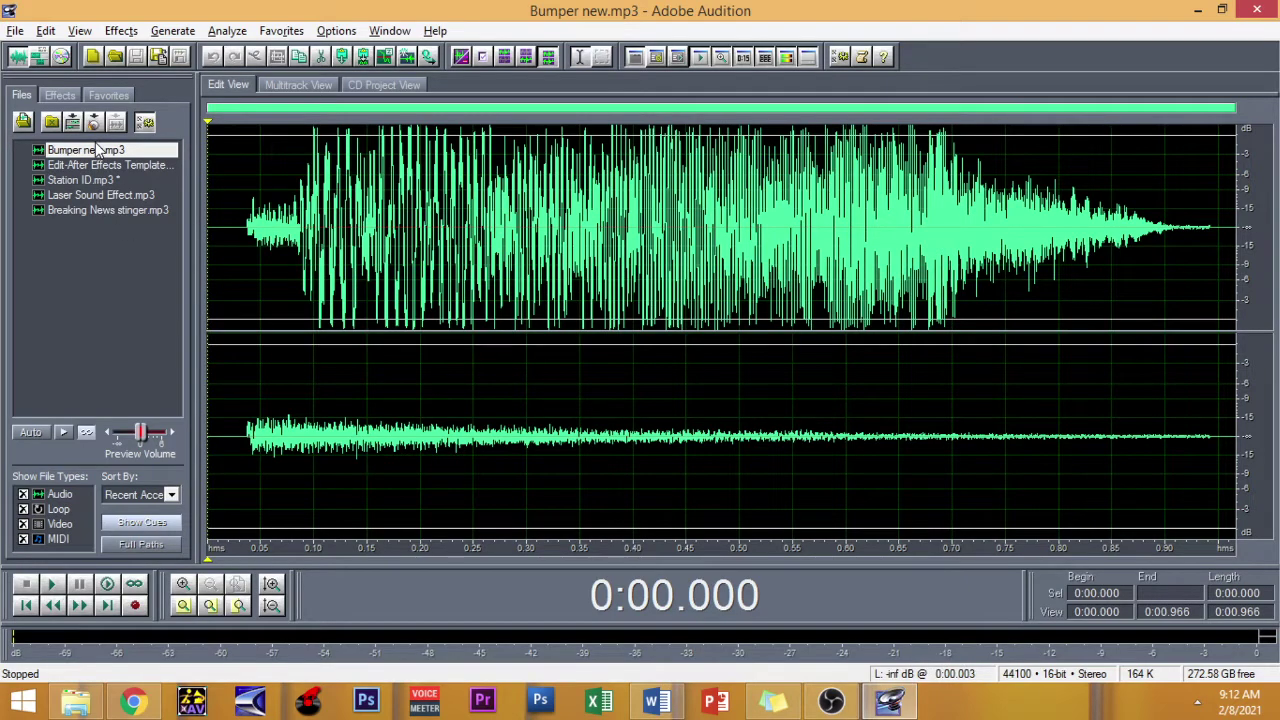
{"action": "left_click", "coordinate": [236, 300]}
{"action": "key", "text": "space"}
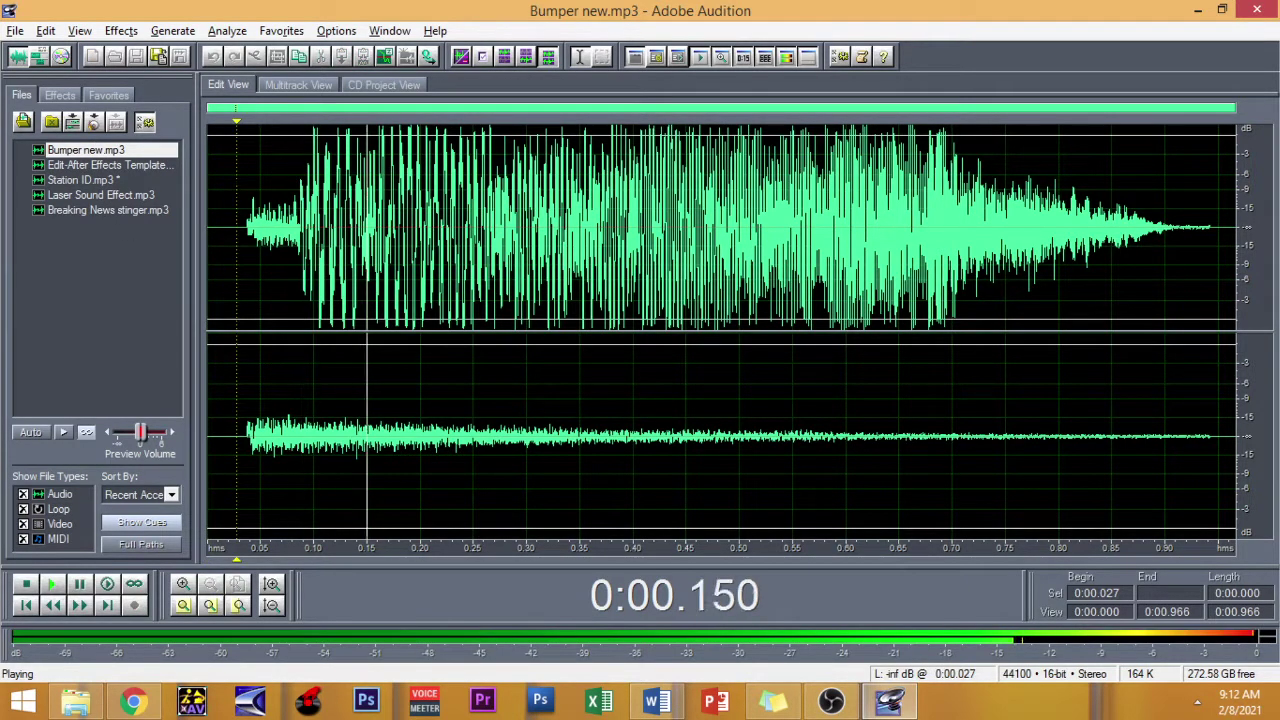
{"action": "key", "text": "space"}
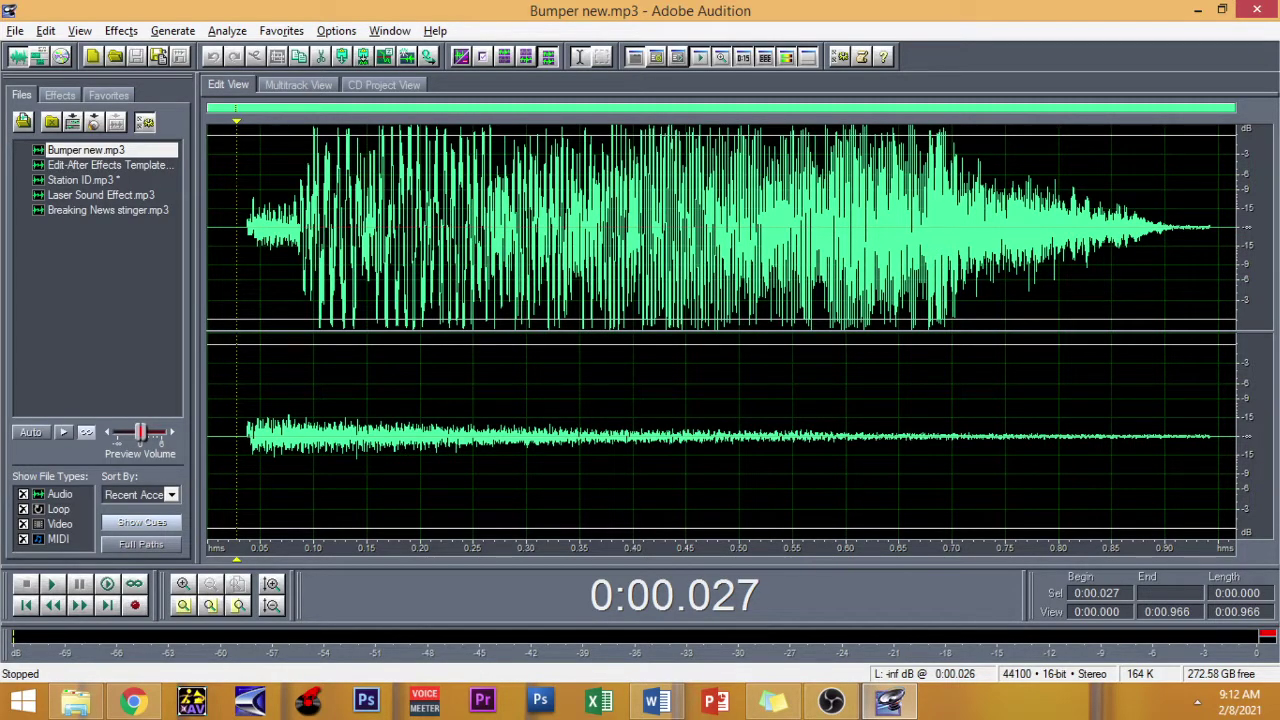
{"action": "left_click", "coordinate": [322, 82]}
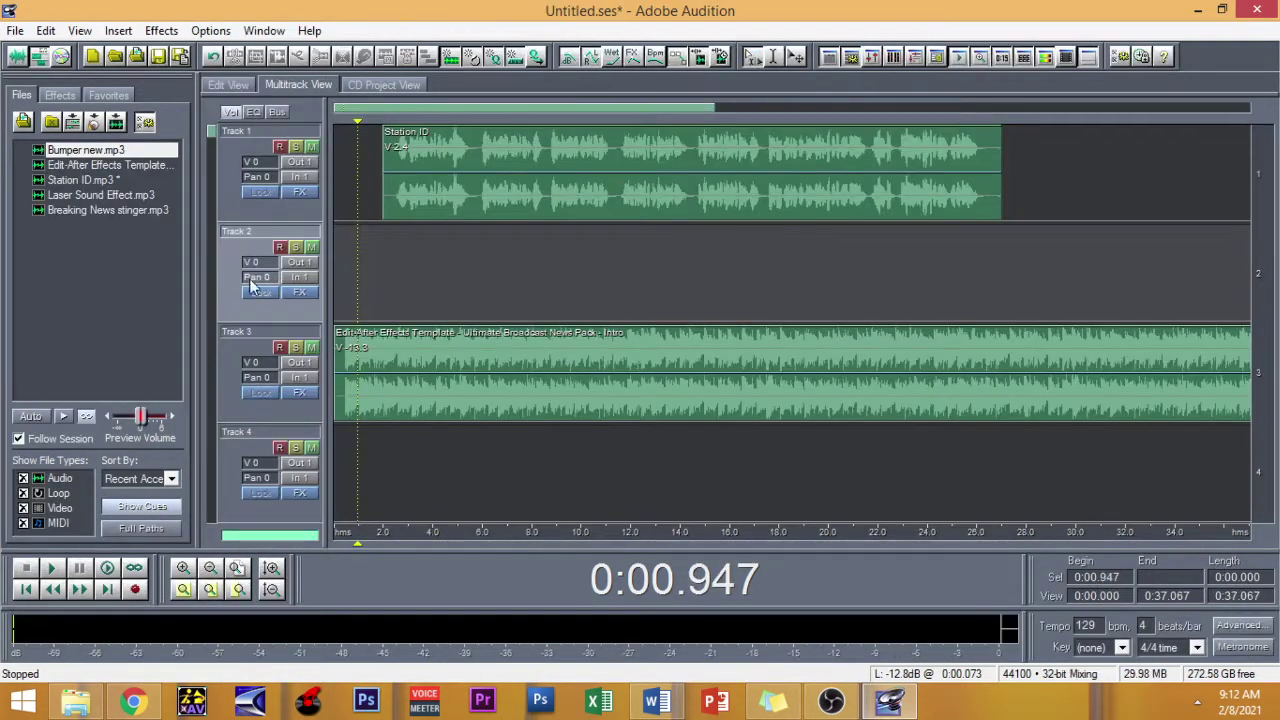
- Place Bumper new.mp3 on Track 2 at about 1.4 seconds and shift the Station ID clip to start at about 1.8 seconds
{"action": "left_click_drag", "start_coordinate": [58, 153], "coordinate": [370, 285]}
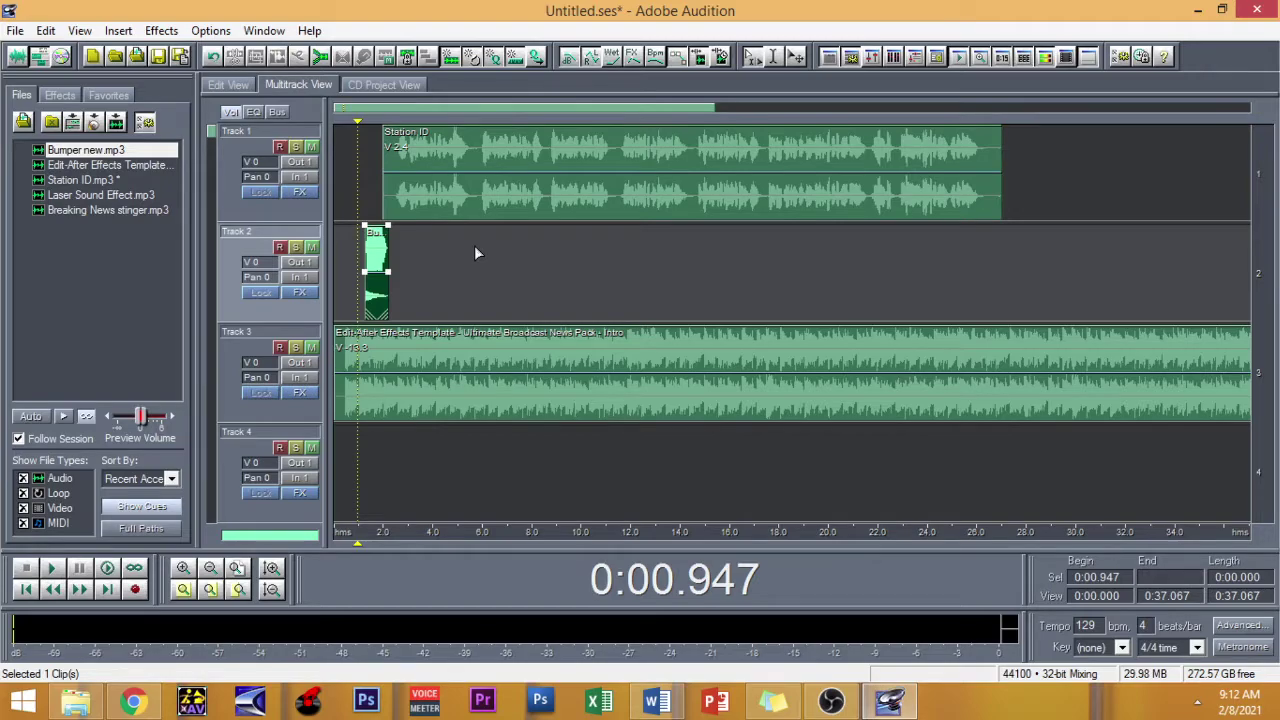
{"action": "scroll", "coordinate": [474, 253], "scroll_direction": "up", "scroll_amount": 2}
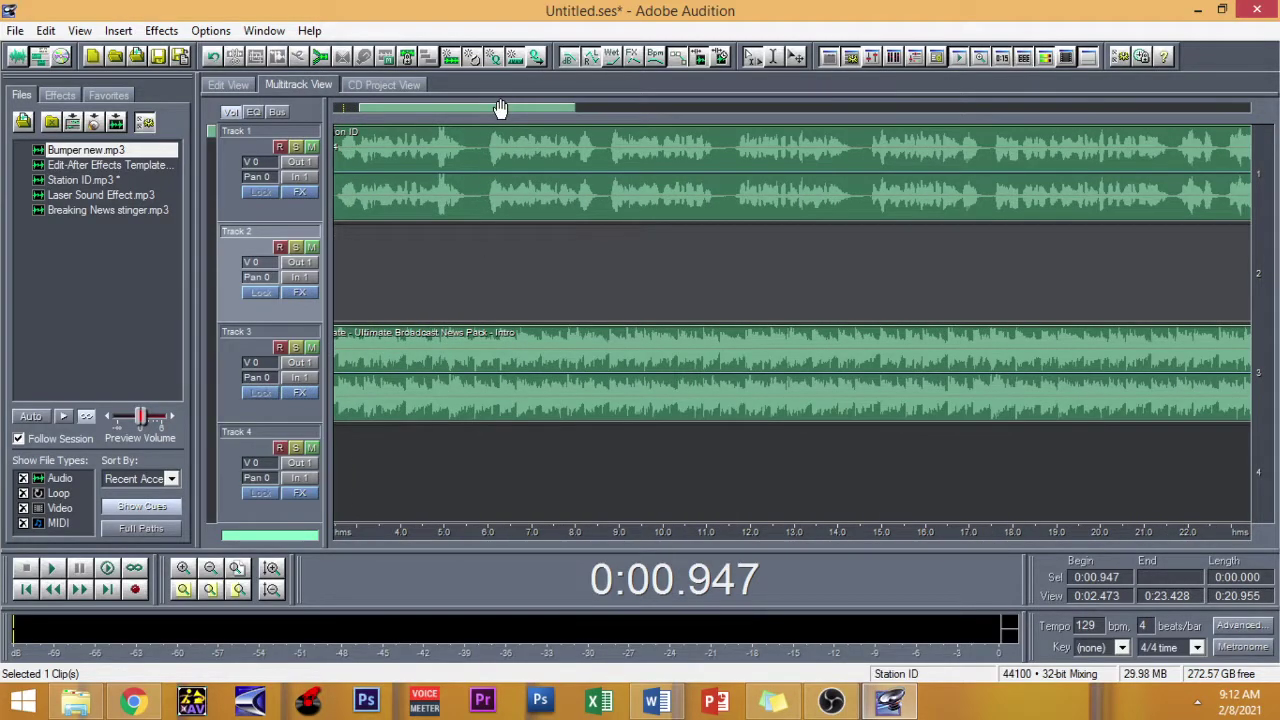
{"action": "left_click_drag", "start_coordinate": [500, 108], "coordinate": [442, 108]}
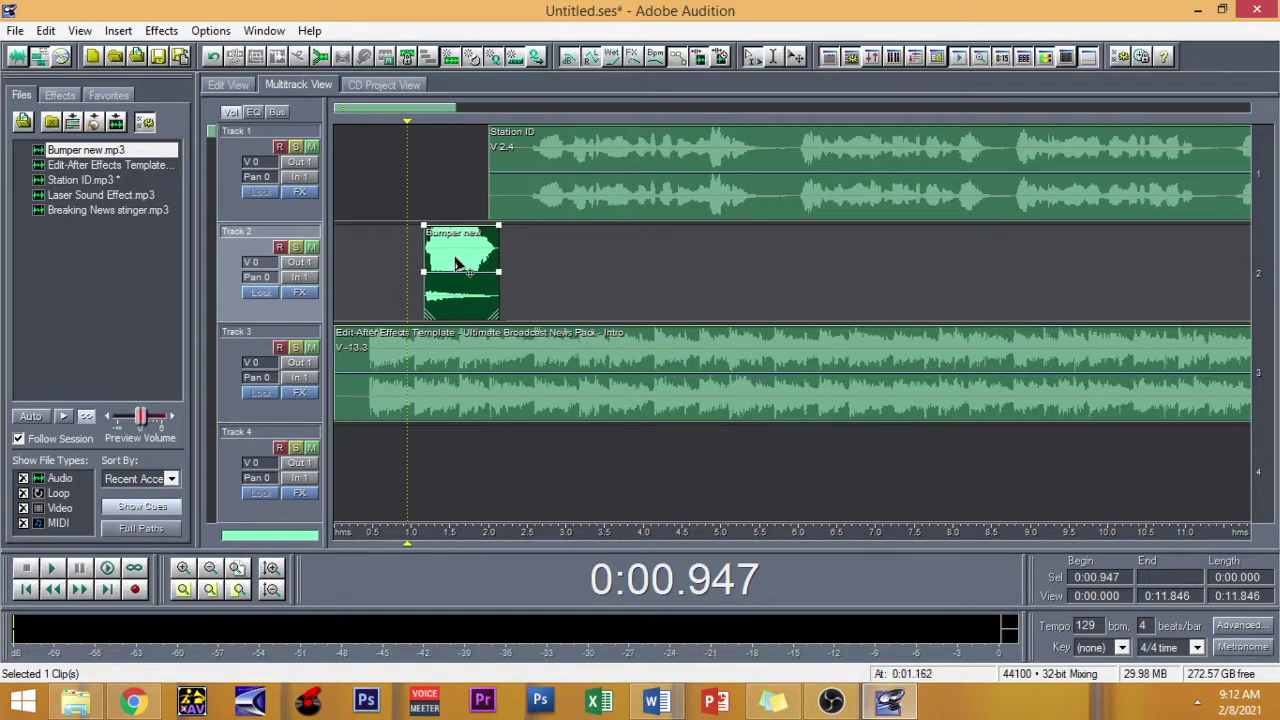
{"action": "left_click_drag", "start_coordinate": [455, 262], "coordinate": [480, 272]}
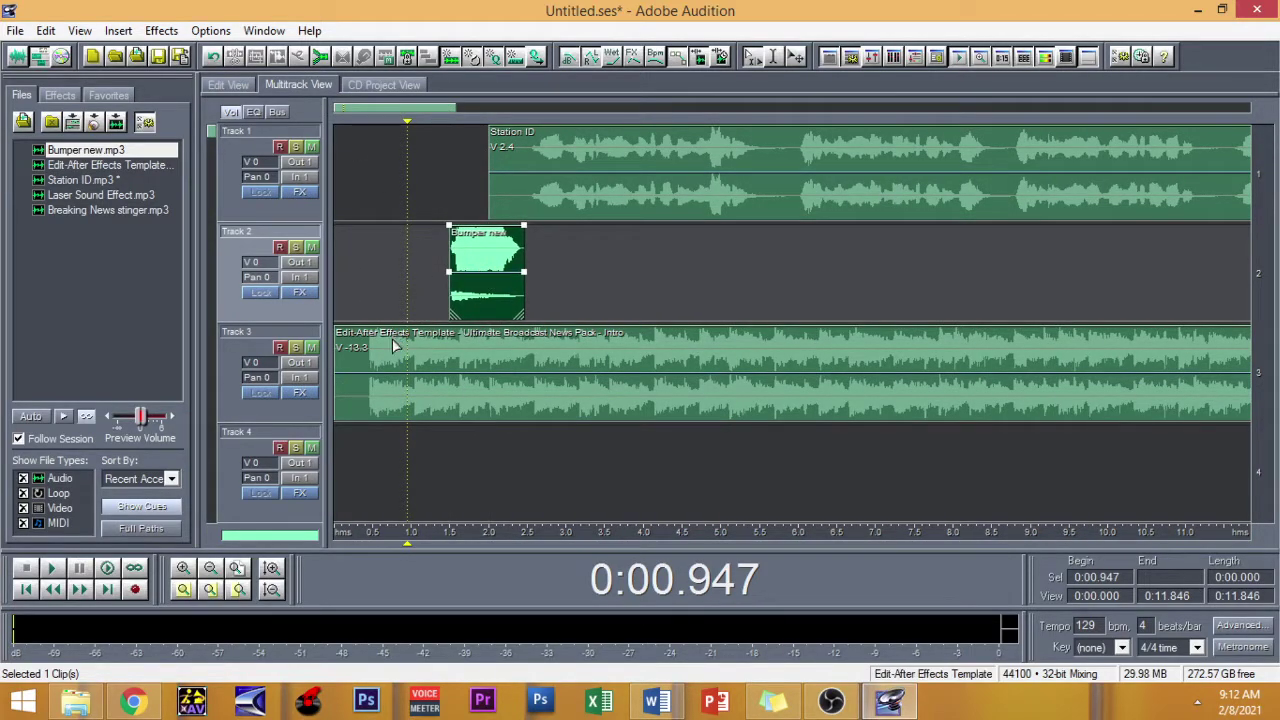
{"action": "left_click", "coordinate": [540, 196]}
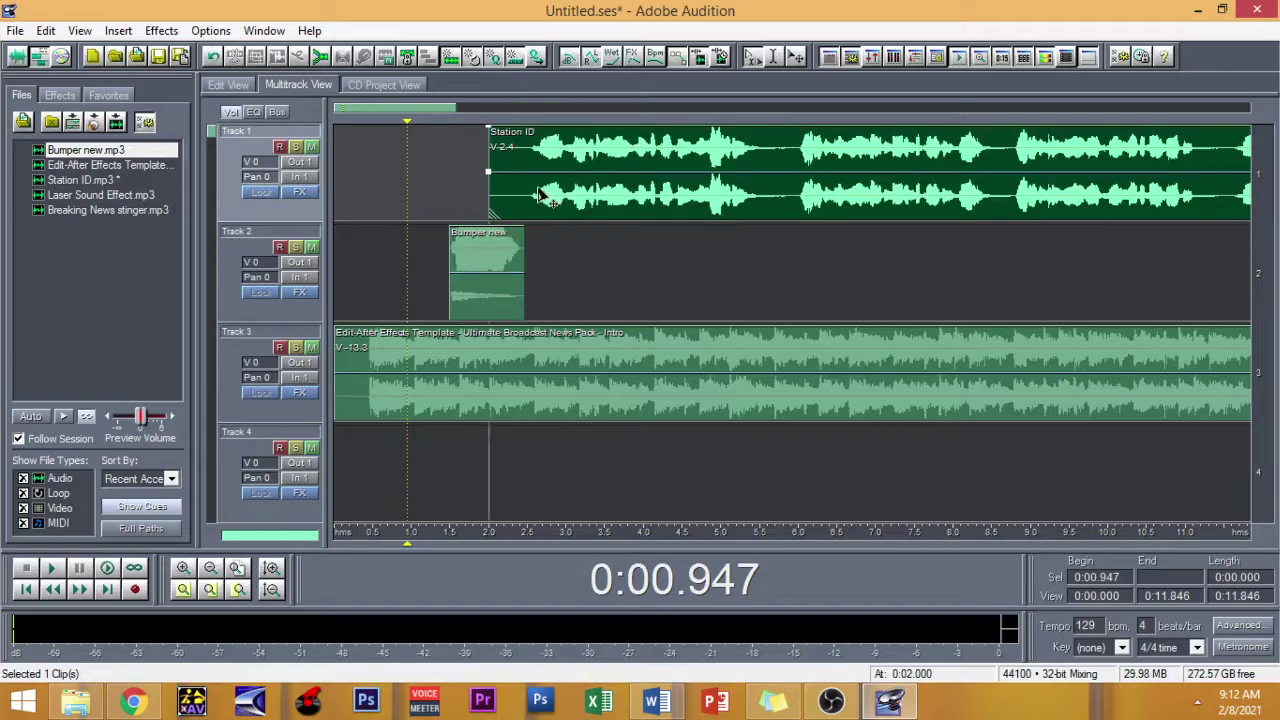
{"action": "left_click_drag", "start_coordinate": [540, 196], "coordinate": [528, 196]}
{"action": "left_click_drag", "start_coordinate": [522, 286], "coordinate": [513, 286]}
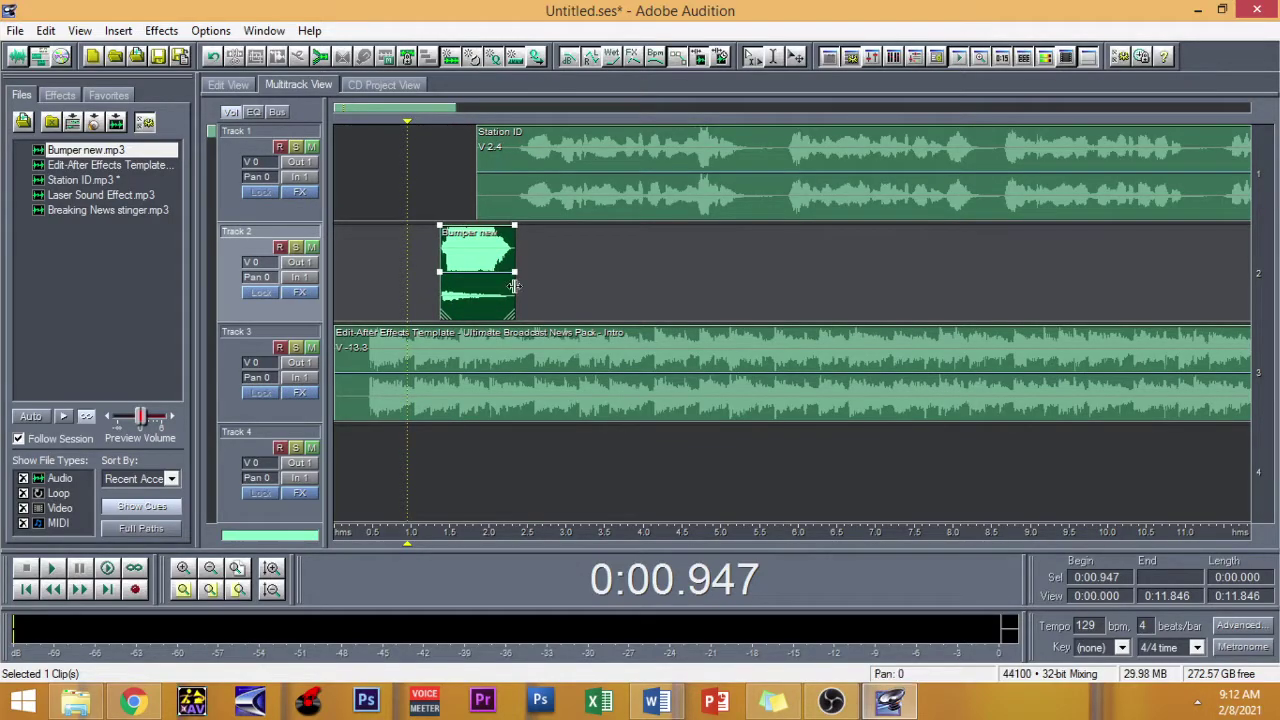
- Play the session from about 0.75 seconds to hear how the bumper leads into the voice, stopping at 2.5 seconds
{"action": "left_click", "coordinate": [378, 265]}
{"action": "left_click", "coordinate": [422, 261]}
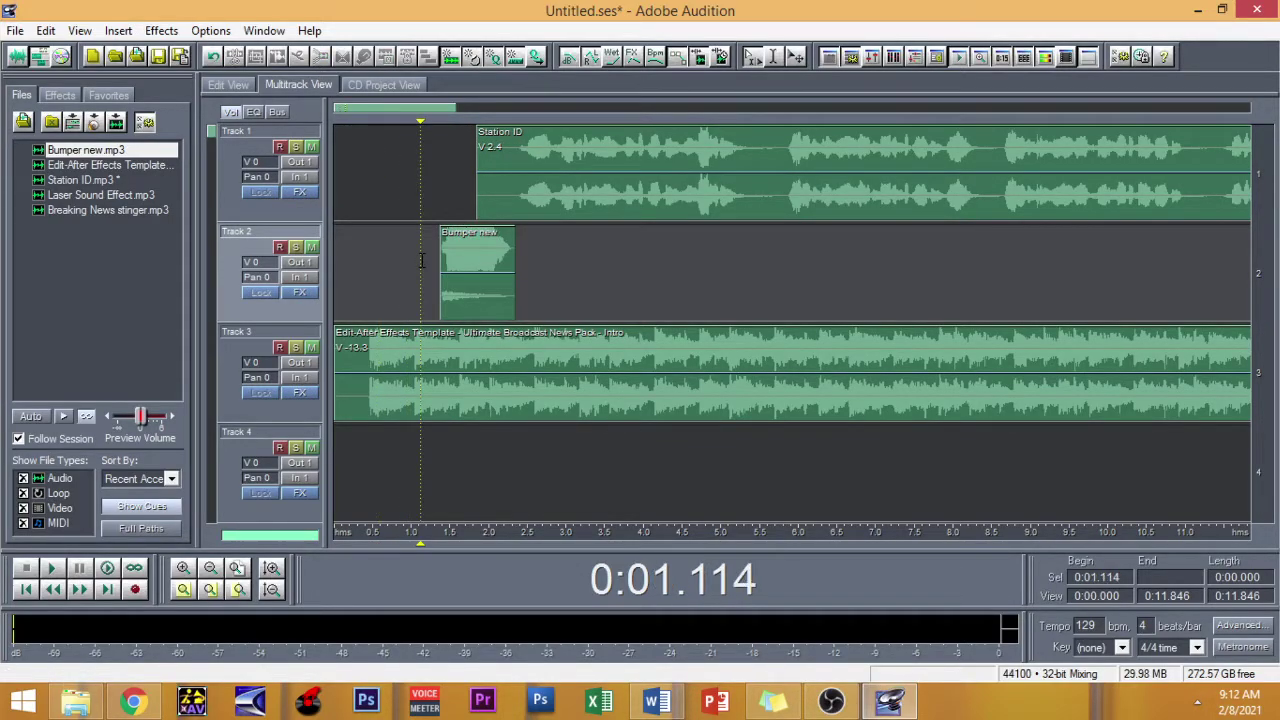
{"action": "left_click", "coordinate": [393, 272]}
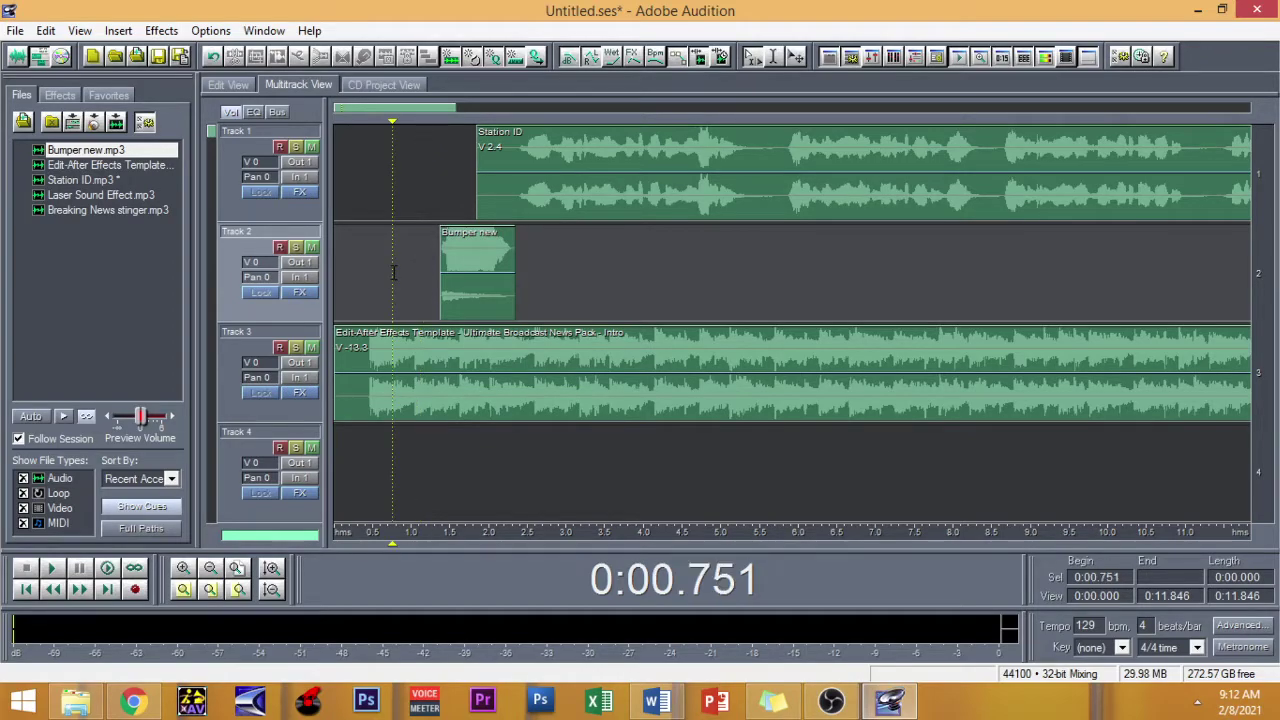
{"action": "key", "text": "space"}
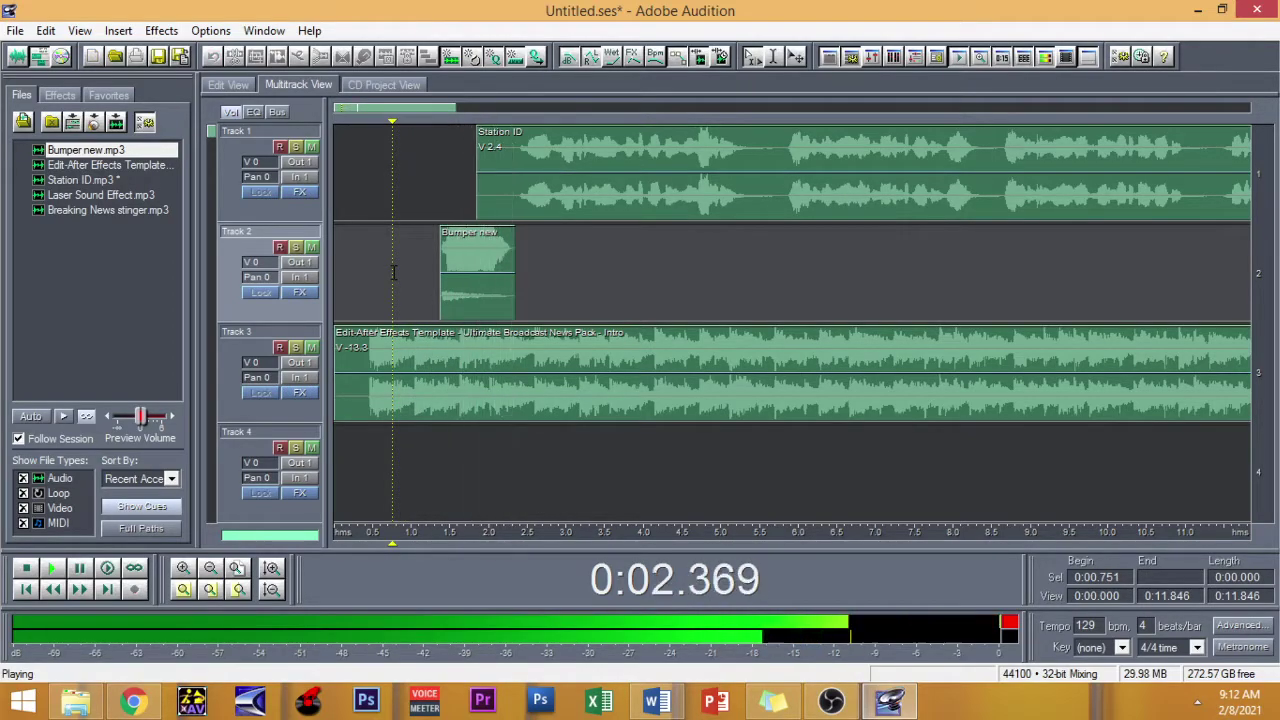
{"action": "left_click", "coordinate": [528, 277]}
{"action": "key", "text": "space"}
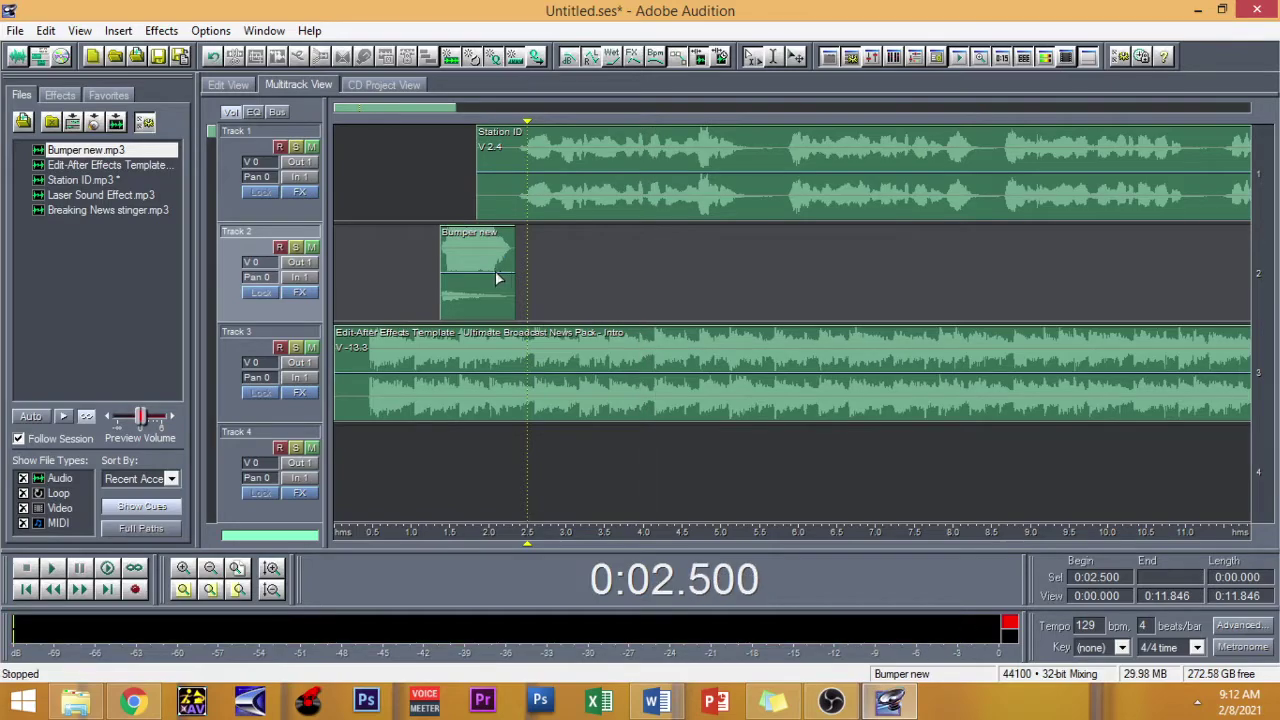
- Move the bumper clip on Track 2 to start at 1.065 seconds and the Station ID clip at 1.562 seconds
{"action": "left_click_drag", "start_coordinate": [461, 273], "coordinate": [438, 282]}
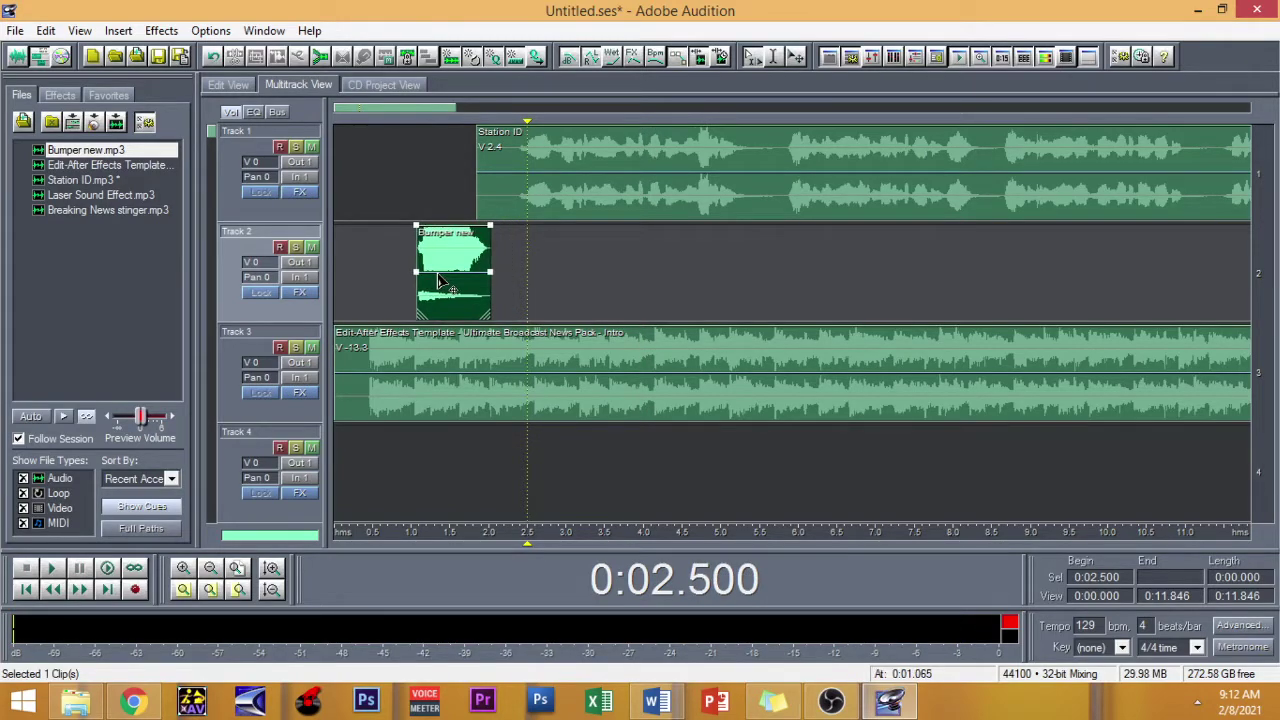
{"action": "left_click_drag", "start_coordinate": [596, 180], "coordinate": [576, 190]}
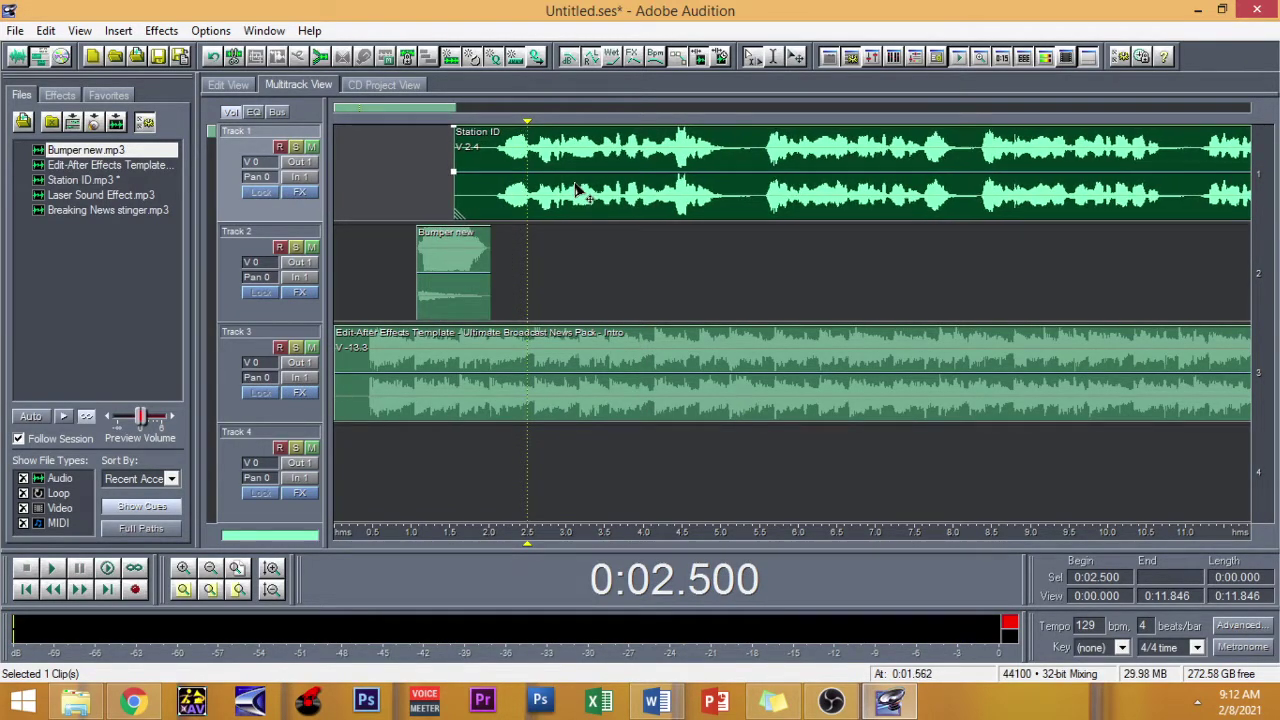
- Play the session from about 0.6 seconds to check the opening bumper's lead into the voice, stopping shortly after the first phrase
{"action": "left_click", "coordinate": [380, 260]}
{"action": "key", "text": "space"}
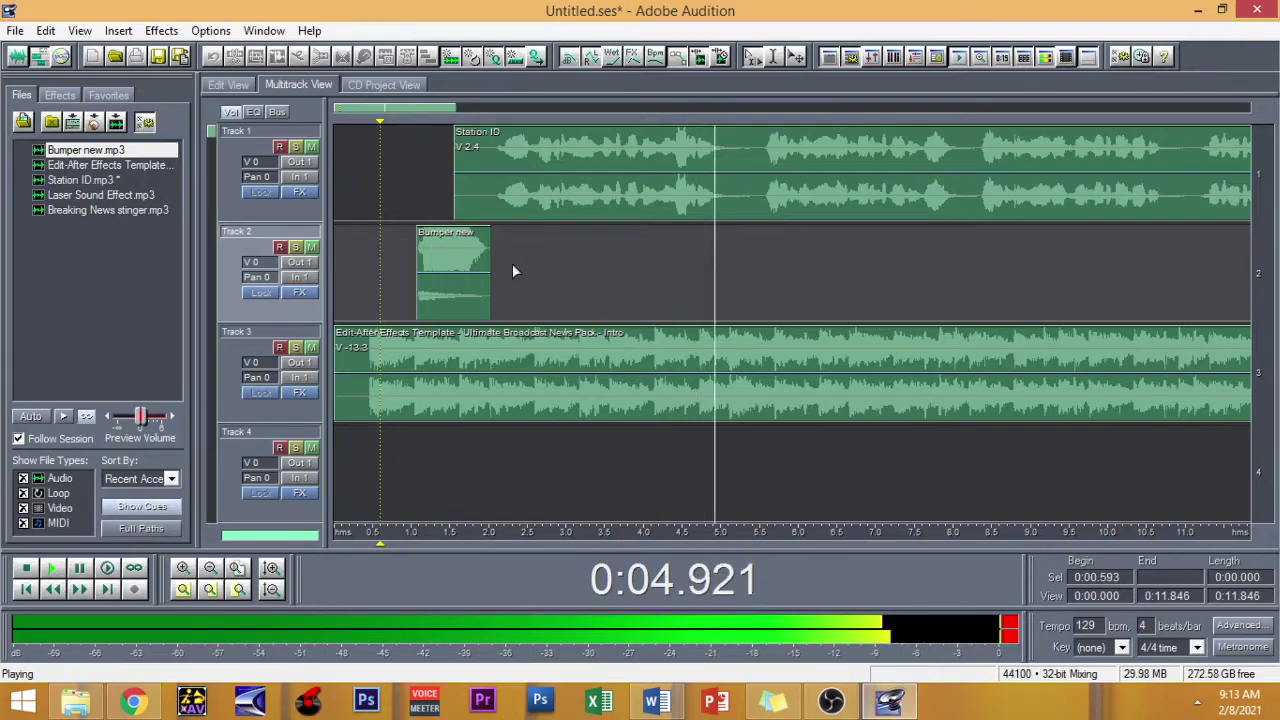
{"action": "key", "text": "space"}
- Open the Laser Sound Effect.mp3 waveform for editing, listen to it and return to the multitrack session
{"action": "scroll", "coordinate": [533, 270], "scroll_direction": "down", "scroll_amount": 1}
{"action": "scroll", "coordinate": [534, 268], "scroll_direction": "down", "scroll_amount": 2}
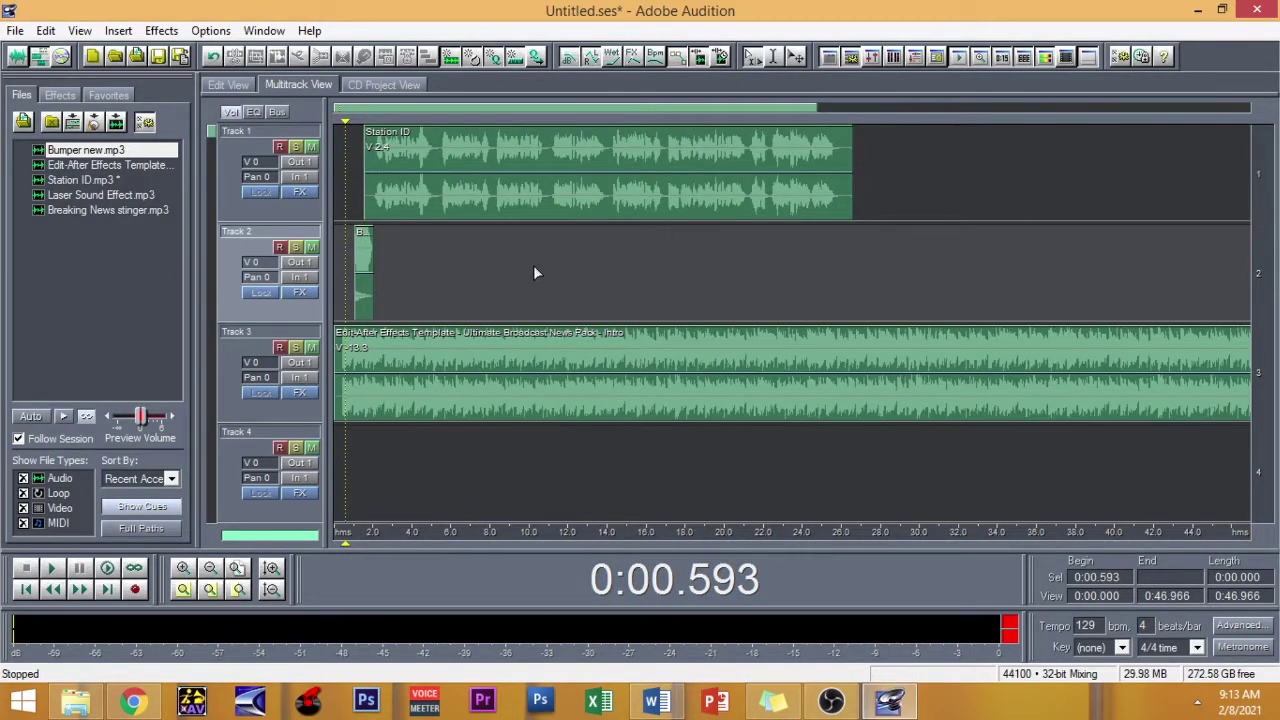
{"action": "scroll", "coordinate": [534, 272], "scroll_direction": "up", "scroll_amount": 1}
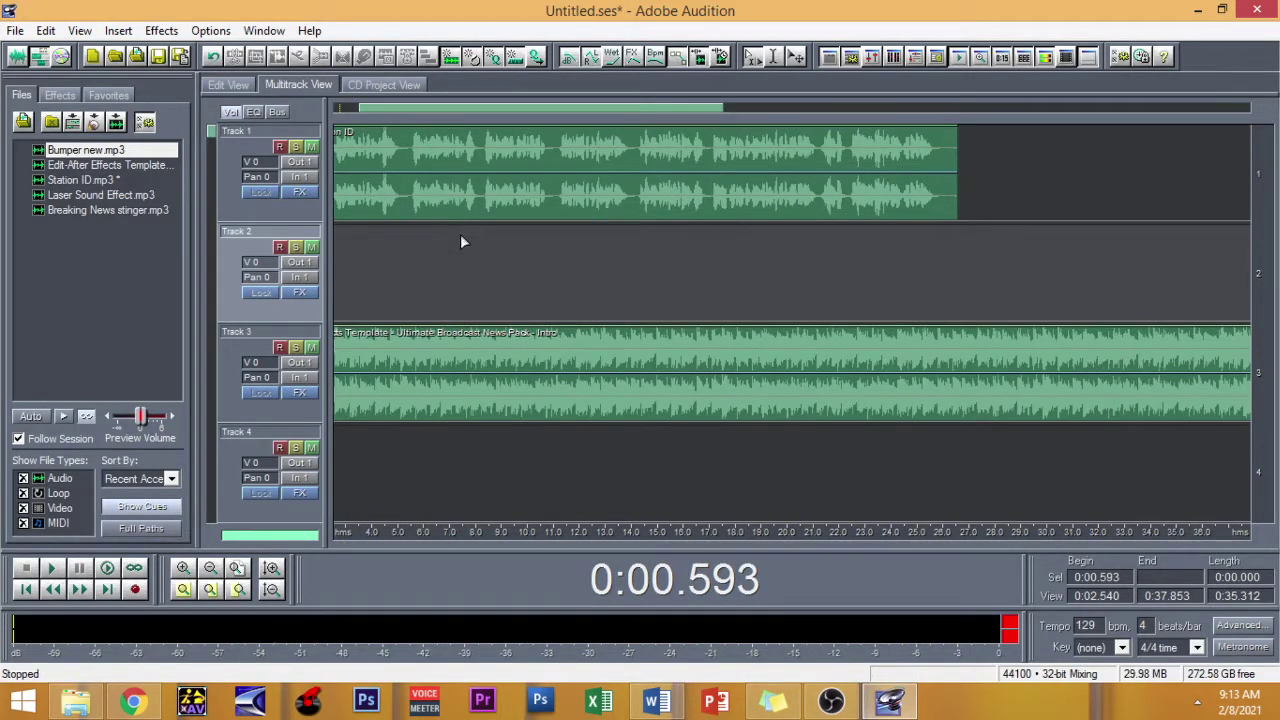
{"action": "scroll", "coordinate": [485, 180], "scroll_direction": "left", "scroll_amount": 2}
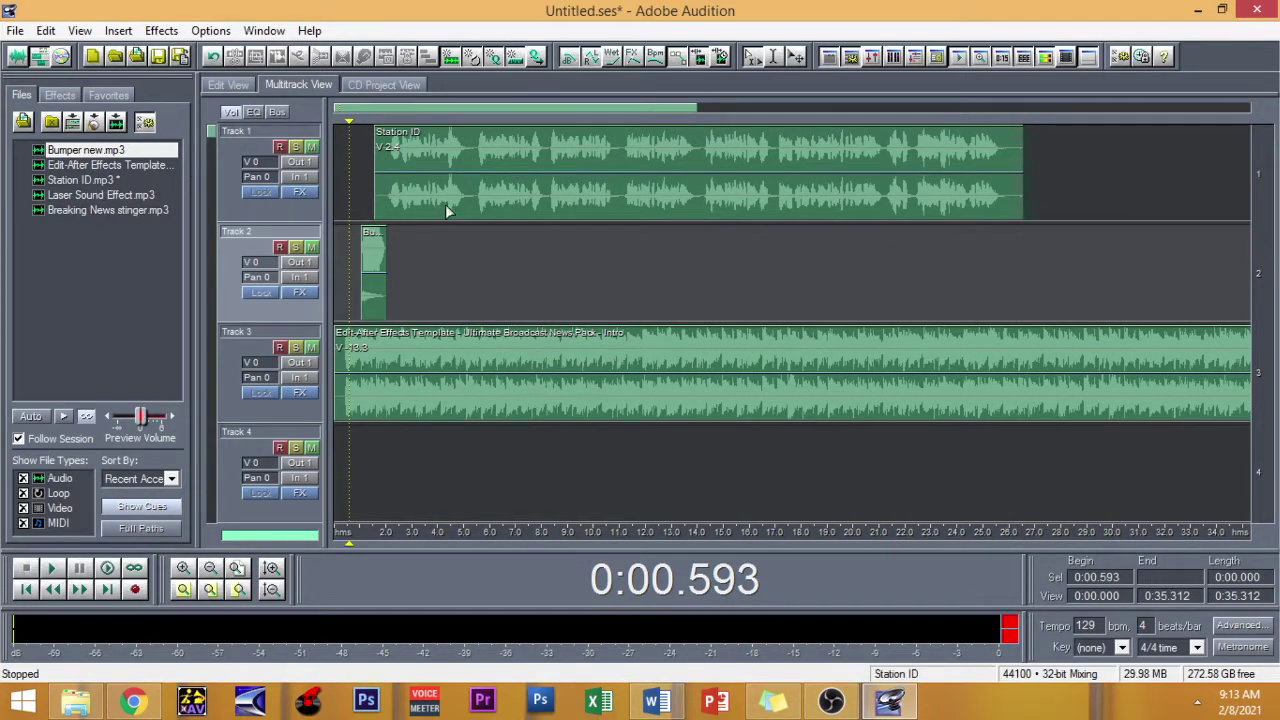
{"action": "double_click", "coordinate": [87, 196]}
{"action": "left_click", "coordinate": [295, 232]}
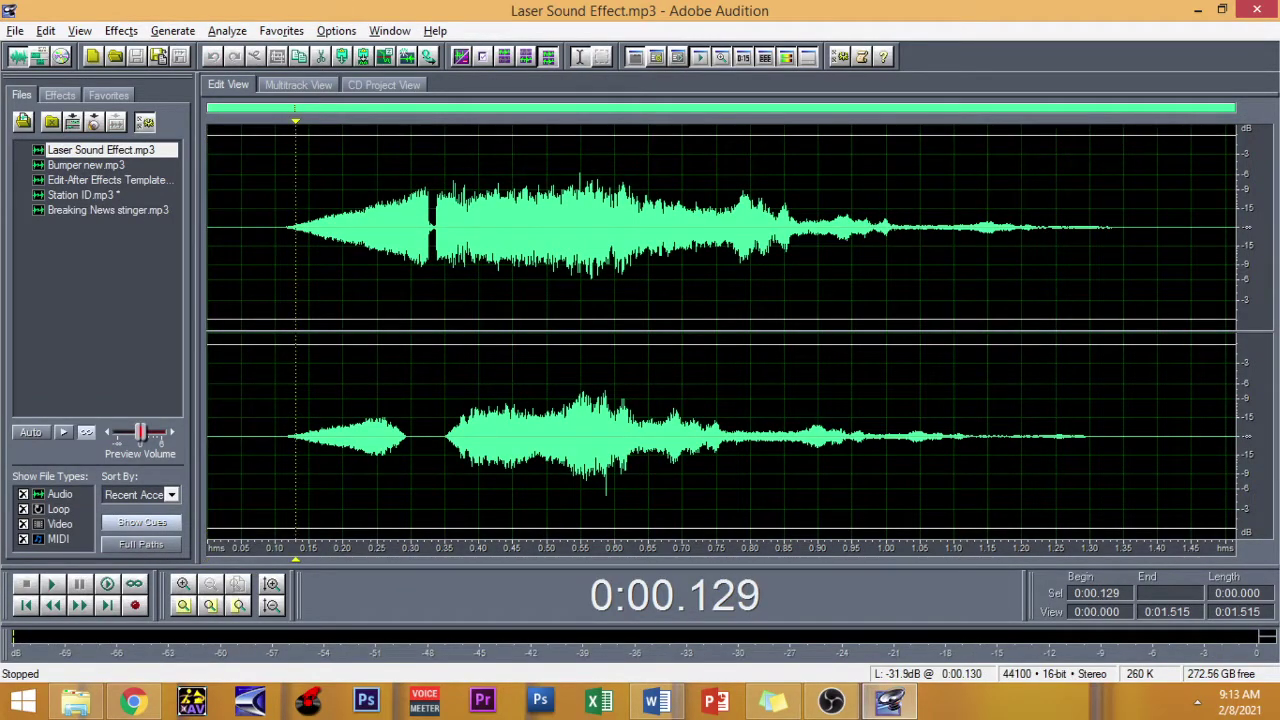
{"action": "key", "text": "space"}
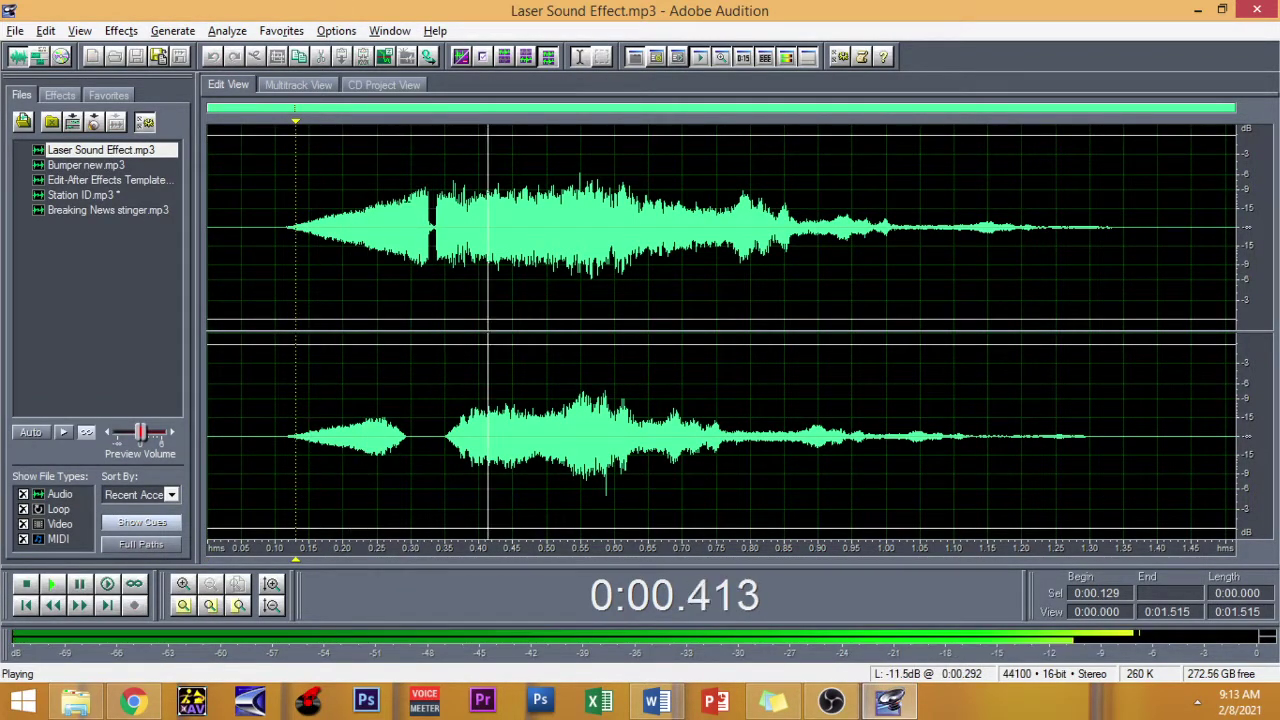
{"action": "left_click", "coordinate": [298, 84]}
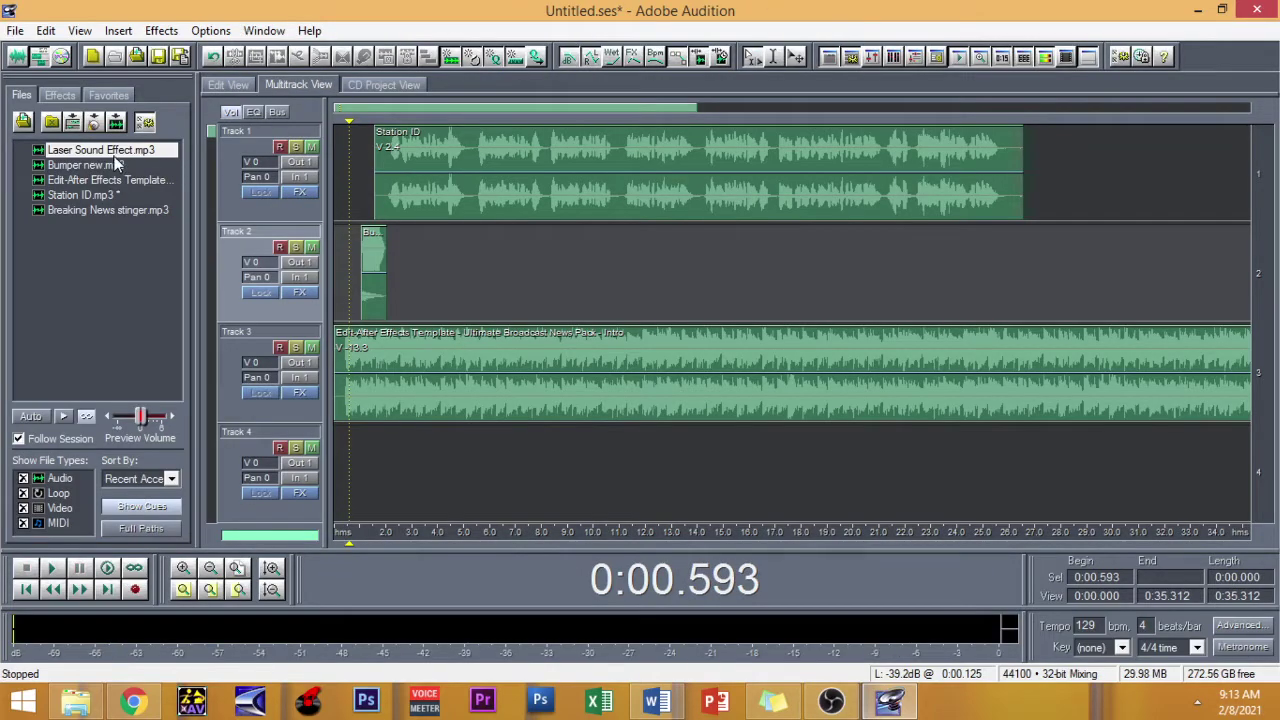
- Place Laser Sound Effect.mp3 on Track 2 at about 4.7 seconds and play the session around it to check its fit
{"action": "left_click_drag", "start_coordinate": [108, 152], "coordinate": [470, 258]}
{"action": "left_click", "coordinate": [449, 242]}
{"action": "key", "text": "space"}
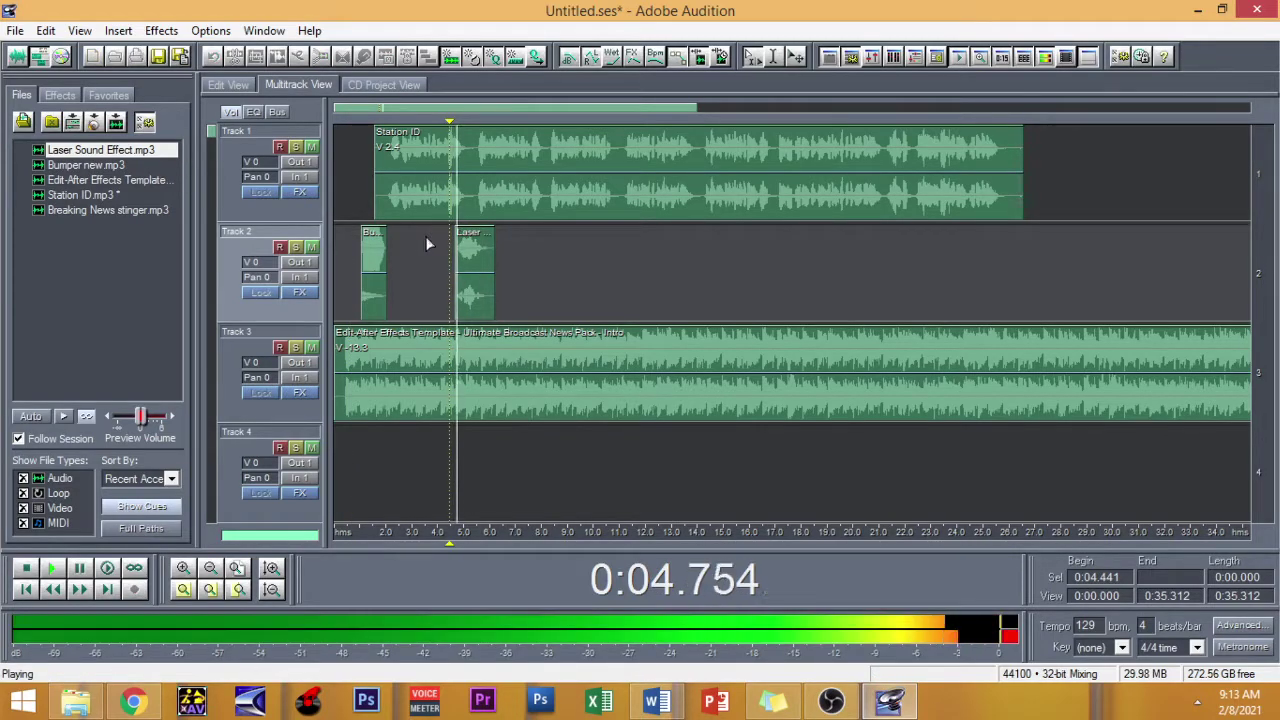
{"action": "key", "text": "space"}
{"action": "left_click", "coordinate": [353, 231]}
{"action": "key", "text": "space"}
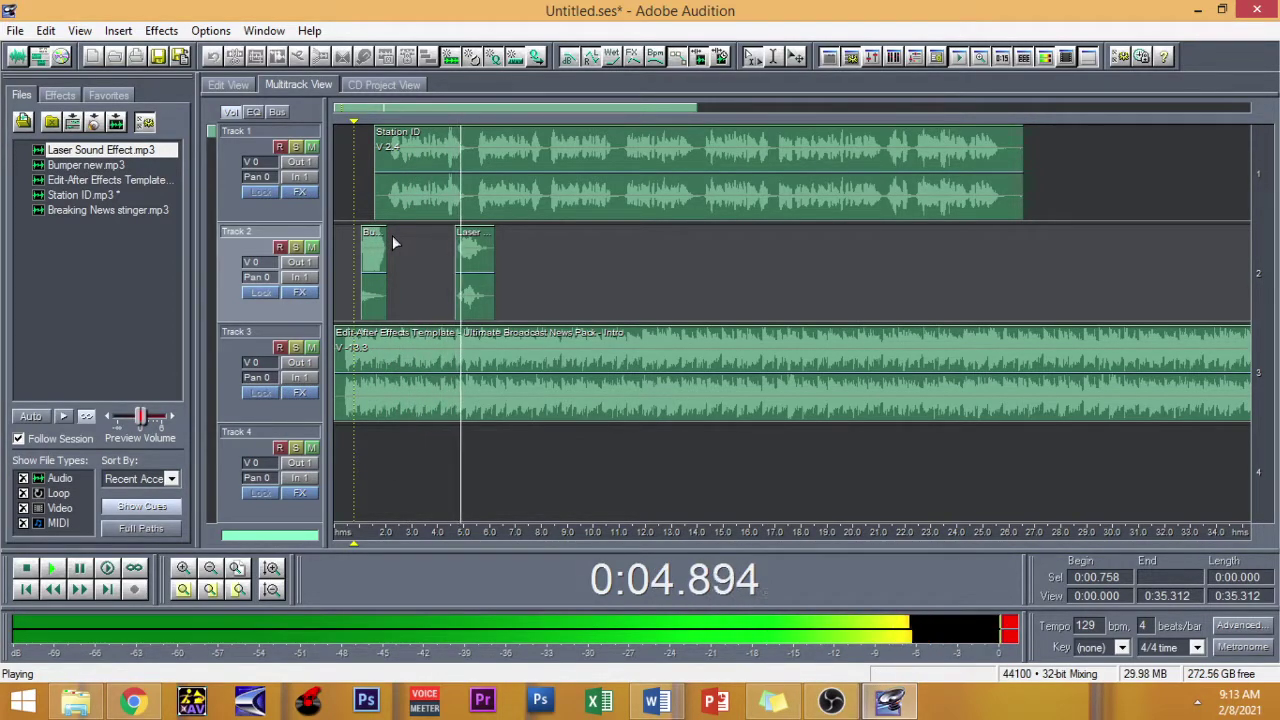
{"action": "key", "text": "space"}
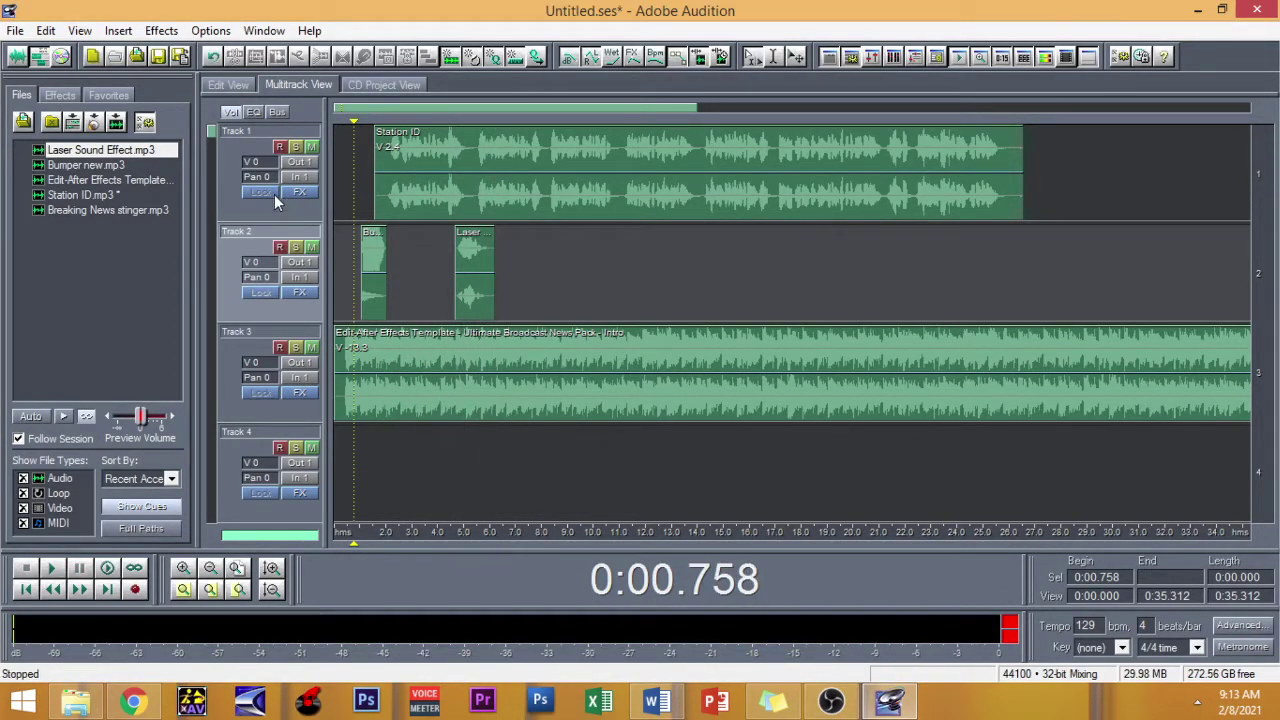
- Place five more Laser Sound Effect clips on Track 2 at about 7.5, 10.3, 13.6, 16.4 and 20.6 seconds, in the voice's pauses
{"action": "left_click_drag", "start_coordinate": [478, 250], "coordinate": [543, 268]}
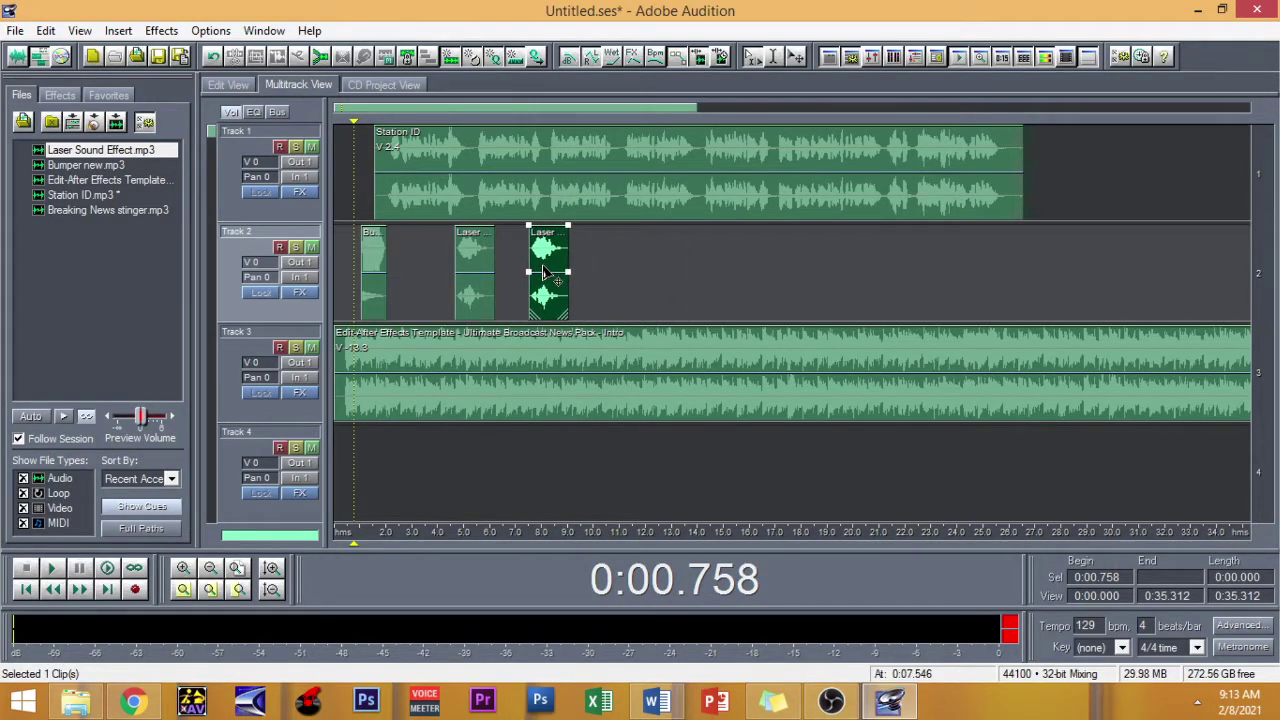
{"action": "left_click_drag", "start_coordinate": [163, 150], "coordinate": [620, 248]}
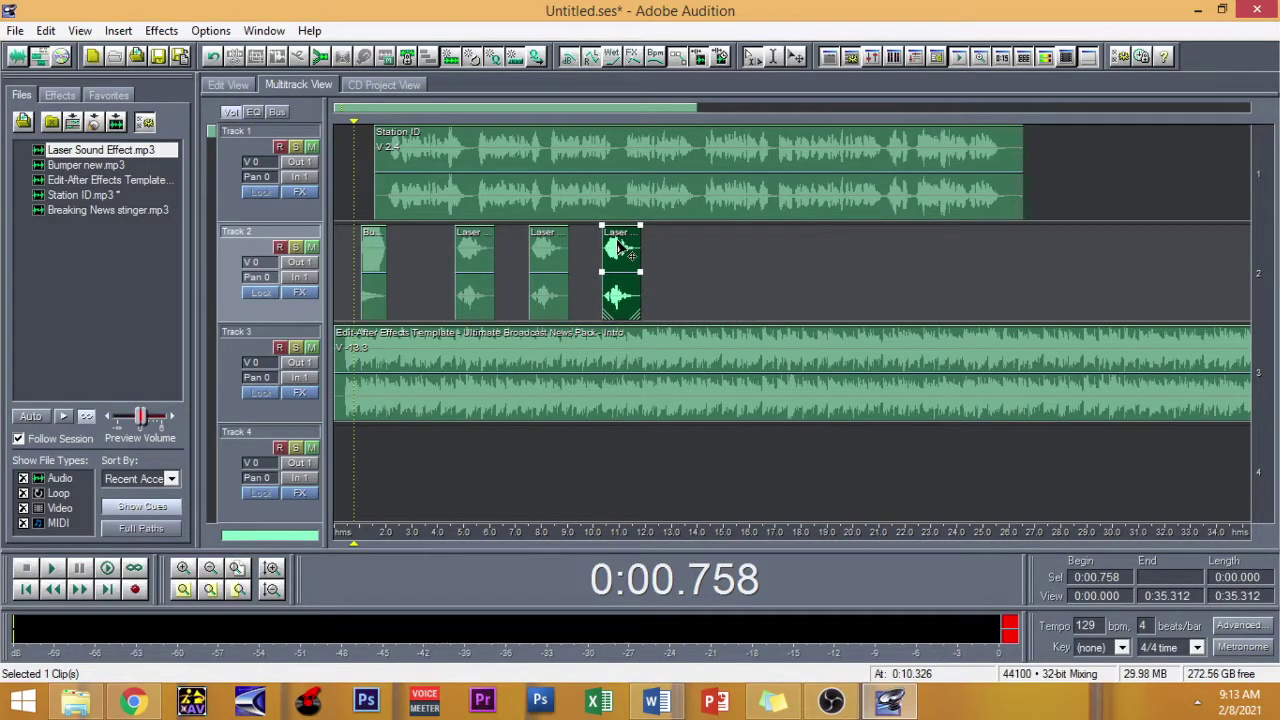
{"action": "left_click_drag", "start_coordinate": [150, 150], "coordinate": [700, 254]}
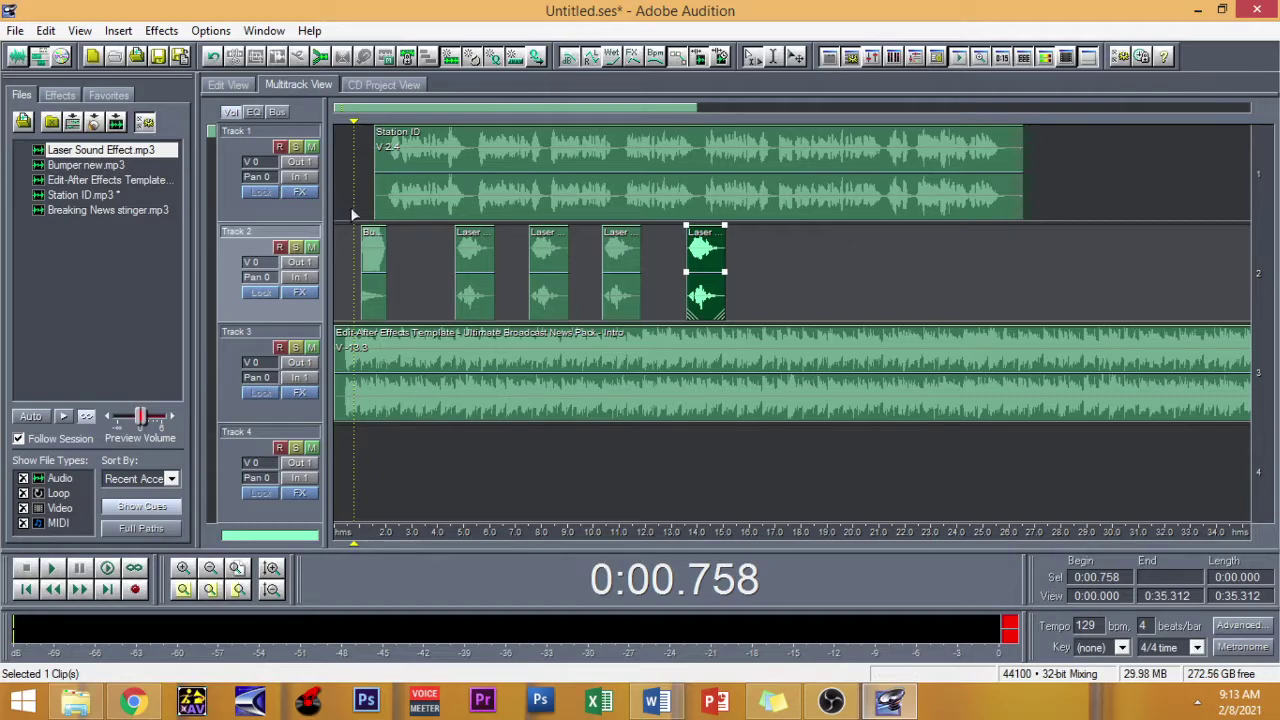
{"action": "left_click_drag", "start_coordinate": [715, 260], "coordinate": [790, 270]}
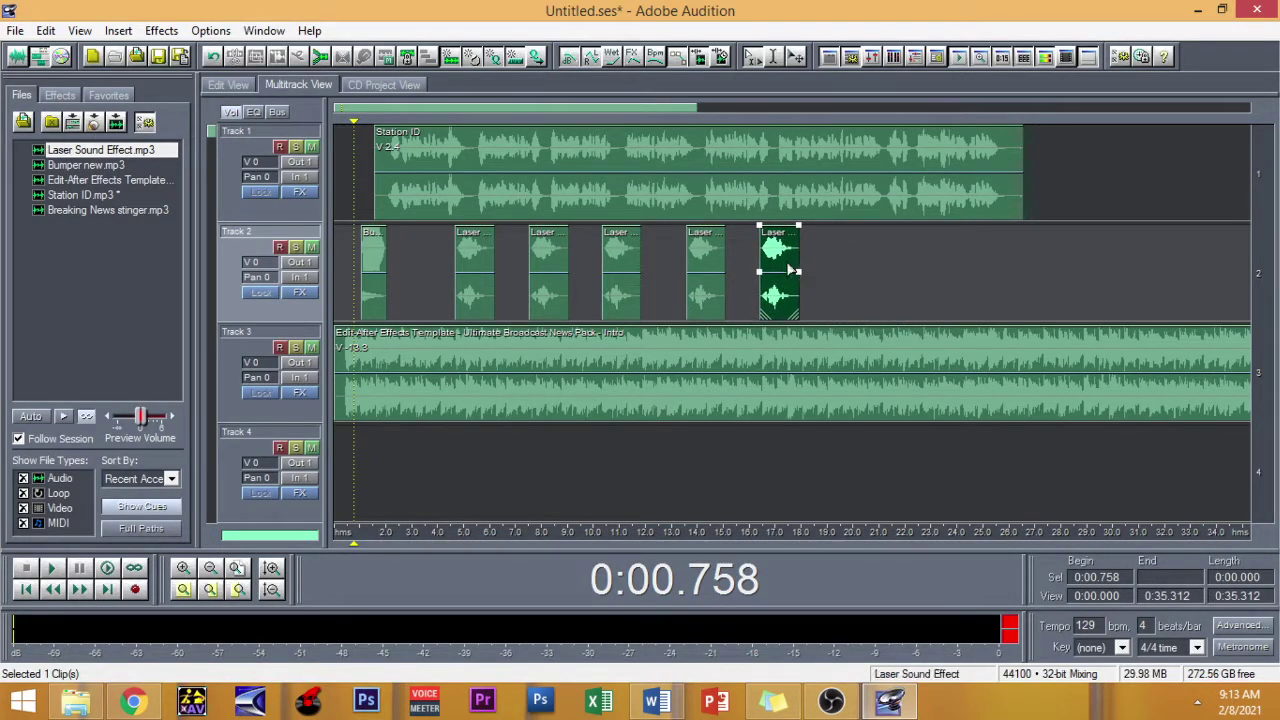
{"action": "left_click", "coordinate": [845, 258]}
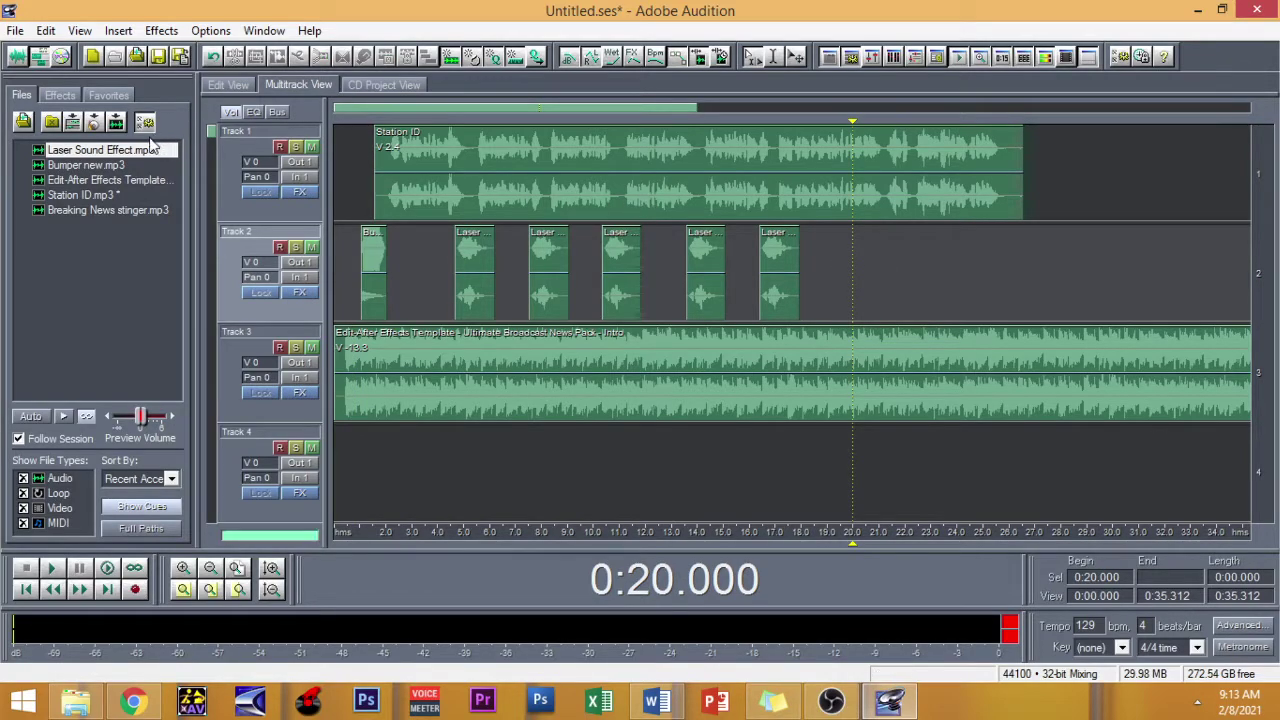
{"action": "left_click_drag", "start_coordinate": [977, 298], "coordinate": [882, 265]}
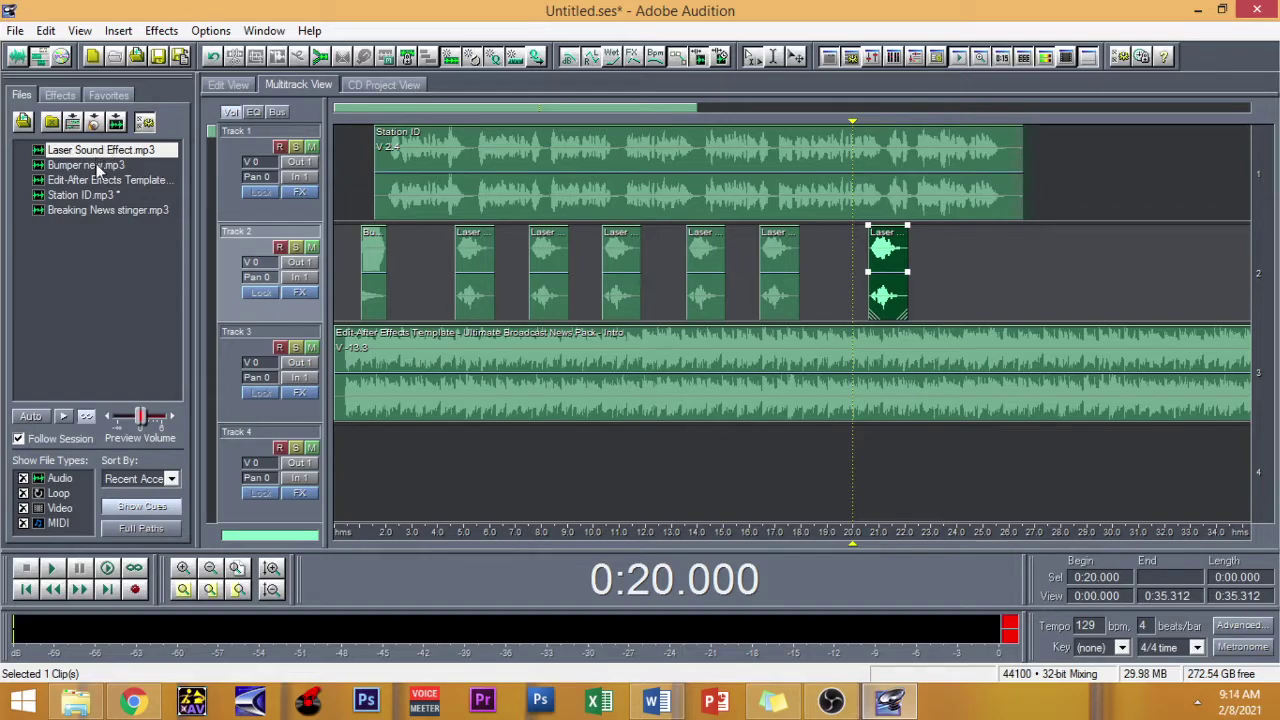
- Add Bumper new.mp3 to Track 2 directly after the last laser clip at 21.843 seconds, shifting that laser clip to about 20.3 seconds
{"action": "left_click", "coordinate": [100, 168]}
{"action": "left_click_drag", "start_coordinate": [103, 175], "coordinate": [1020, 270]}
{"action": "left_click", "coordinate": [887, 258]}
{"action": "left_click", "coordinate": [931, 266]}
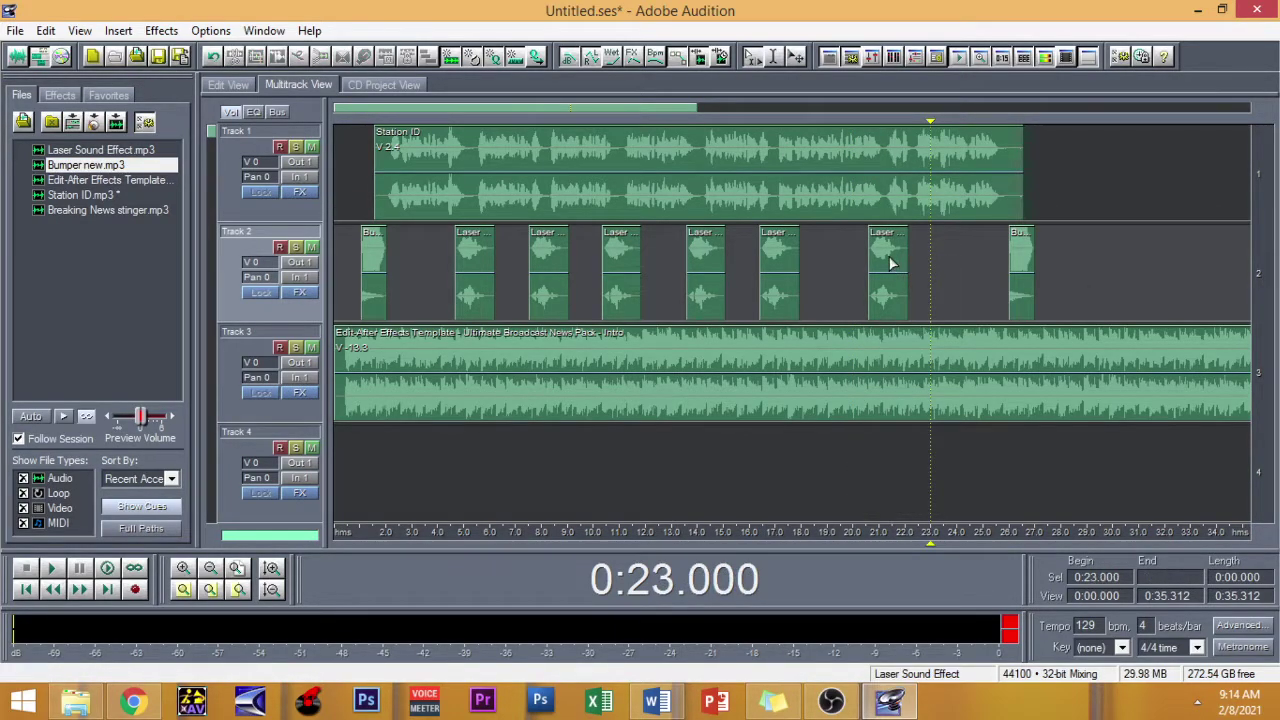
{"action": "left_click_drag", "start_coordinate": [889, 263], "coordinate": [883, 263]}
{"action": "left_click_drag", "start_coordinate": [1020, 260], "coordinate": [907, 257]}
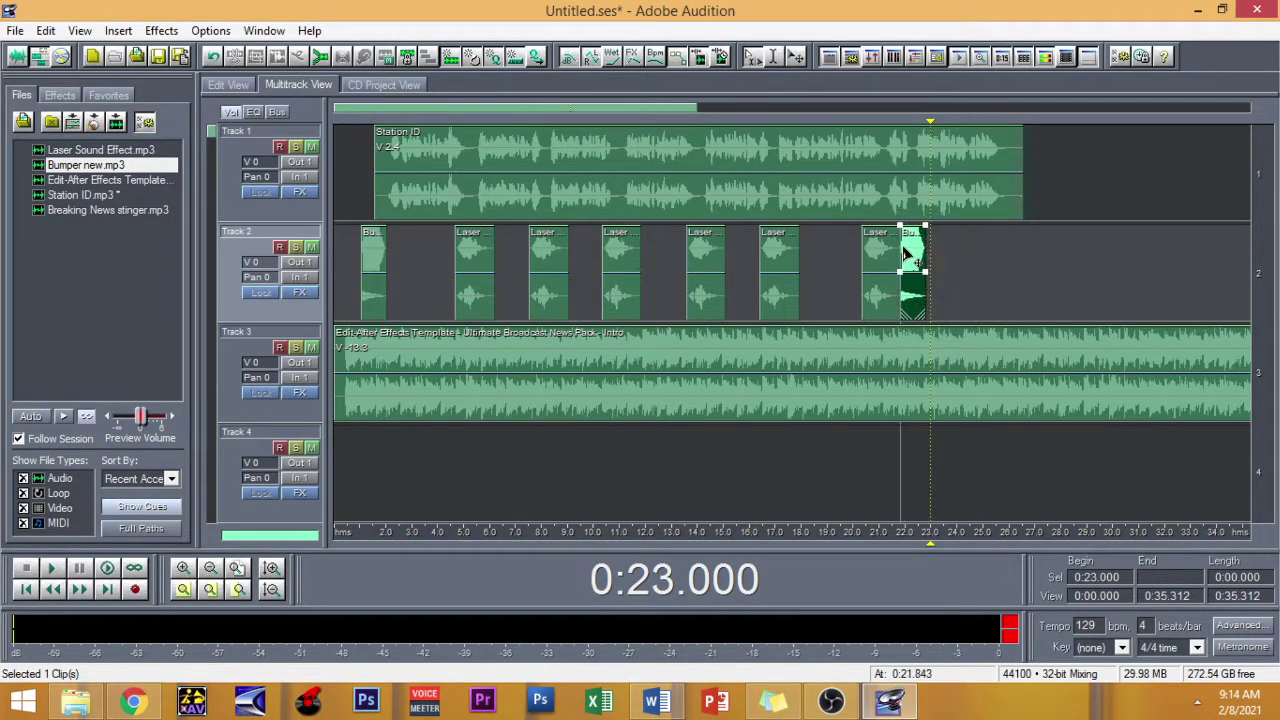
{"action": "left_click", "coordinate": [1009, 258]}
- Shift the first two laser clips on Track 2 to start at about 4.8 and 7.7 seconds
{"action": "scroll", "coordinate": [830, 267], "scroll_direction": "up", "scroll_amount": 3}
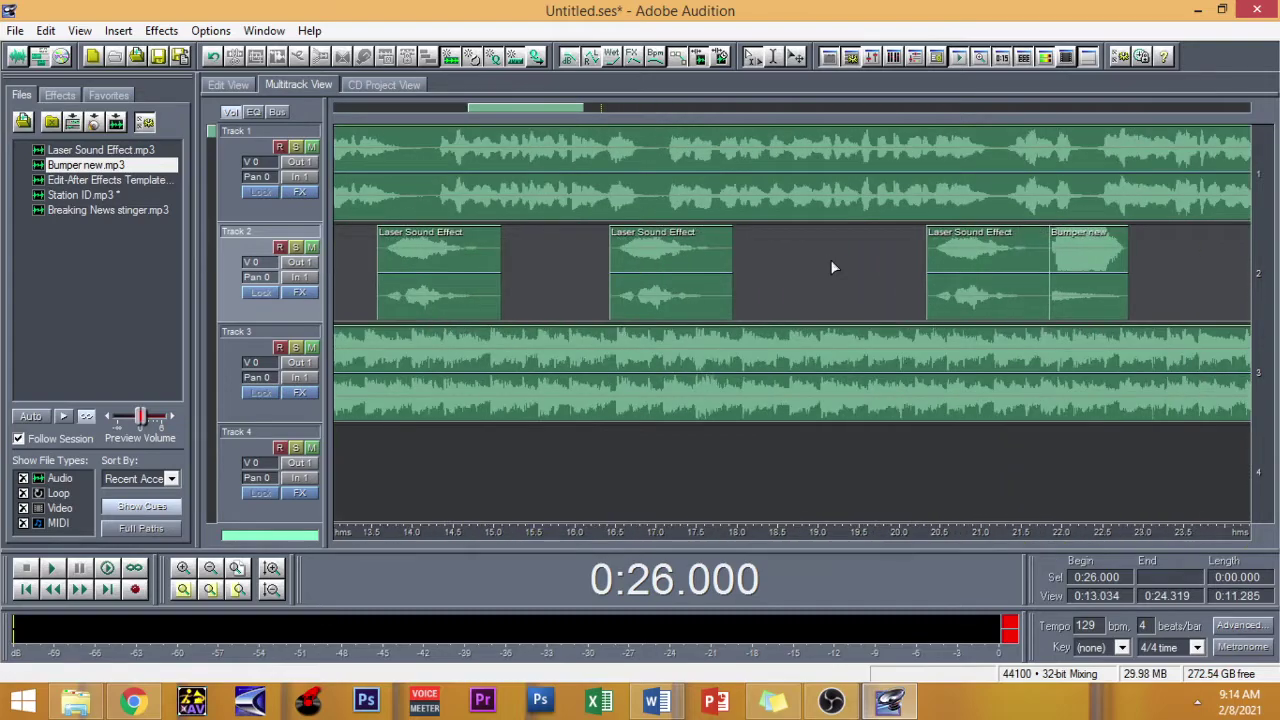
{"action": "left_click_drag", "start_coordinate": [551, 115], "coordinate": [418, 115]}
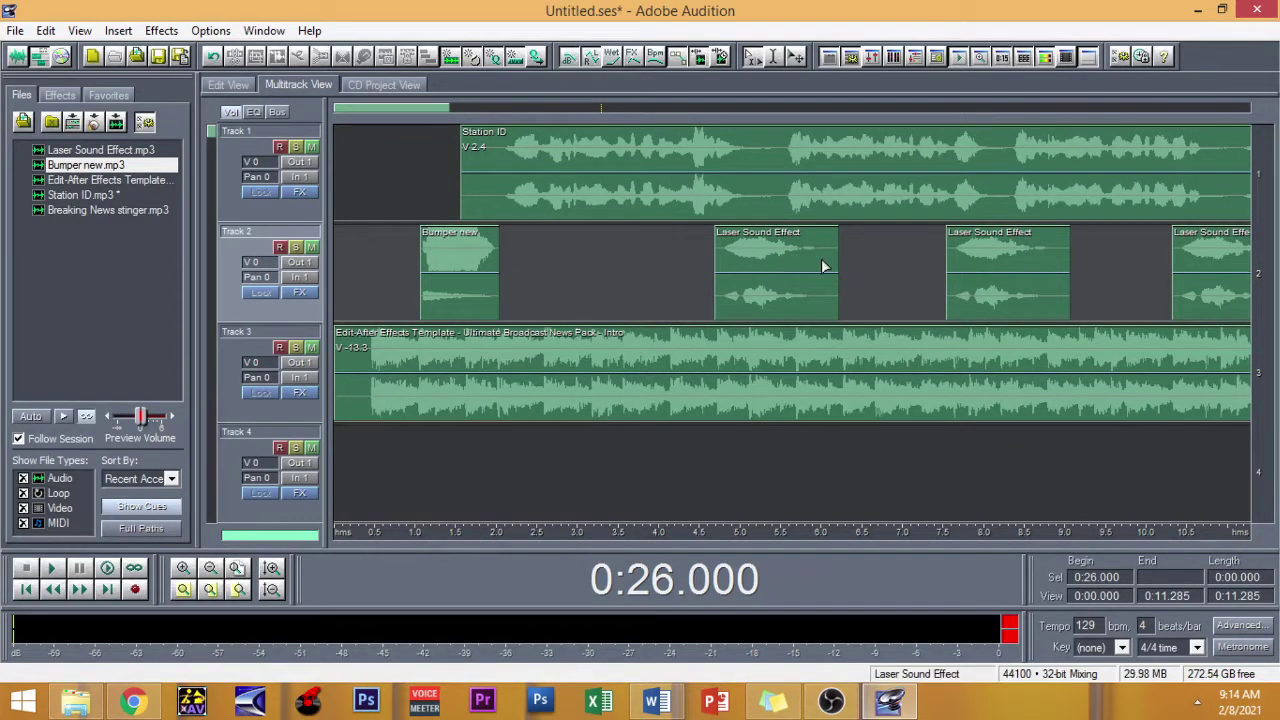
{"action": "left_click", "coordinate": [782, 260]}
{"action": "left_click_drag", "start_coordinate": [782, 260], "coordinate": [765, 262]}
{"action": "left_click_drag", "start_coordinate": [977, 258], "coordinate": [992, 258]}
{"action": "left_click", "coordinate": [941, 254]}
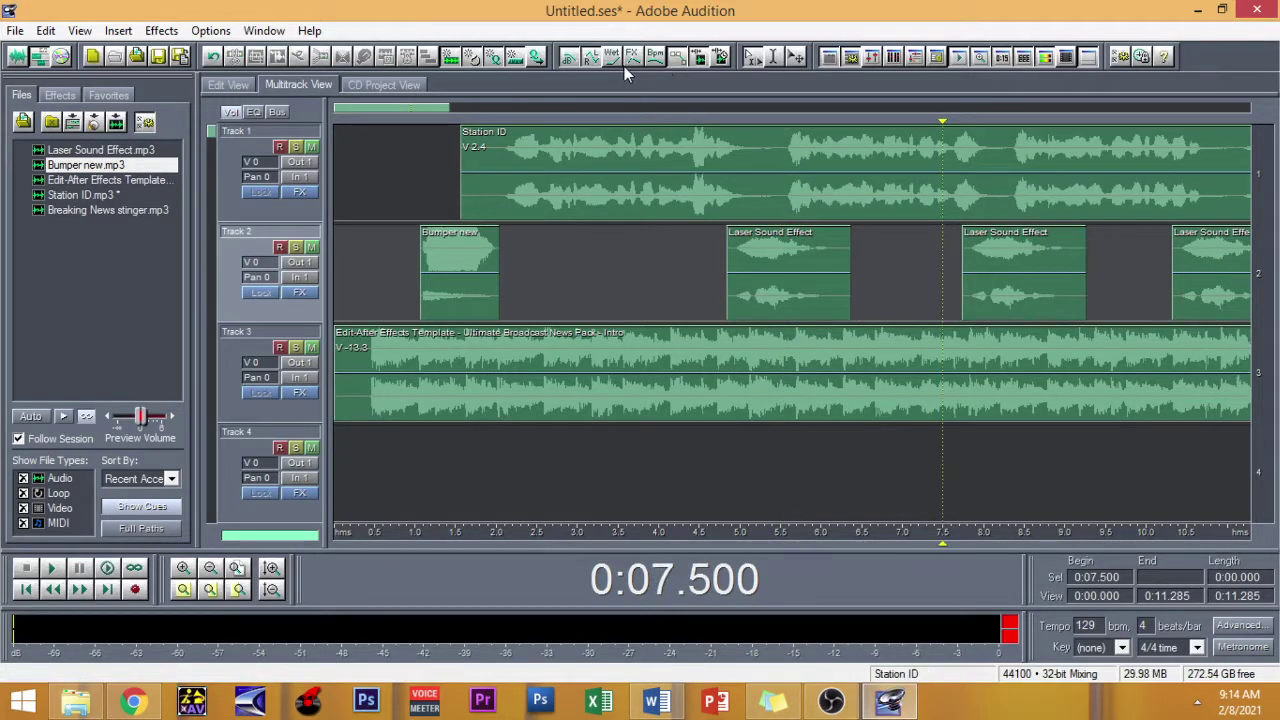
- Nudge the fifth laser clip to about 16.5 seconds, the last one to about 20.6 seconds and its adjoining bumper to about 21.9 seconds
{"action": "left_click_drag", "start_coordinate": [434, 111], "coordinate": [557, 126]}
{"action": "left_click_drag", "start_coordinate": [719, 241], "coordinate": [718, 243]}
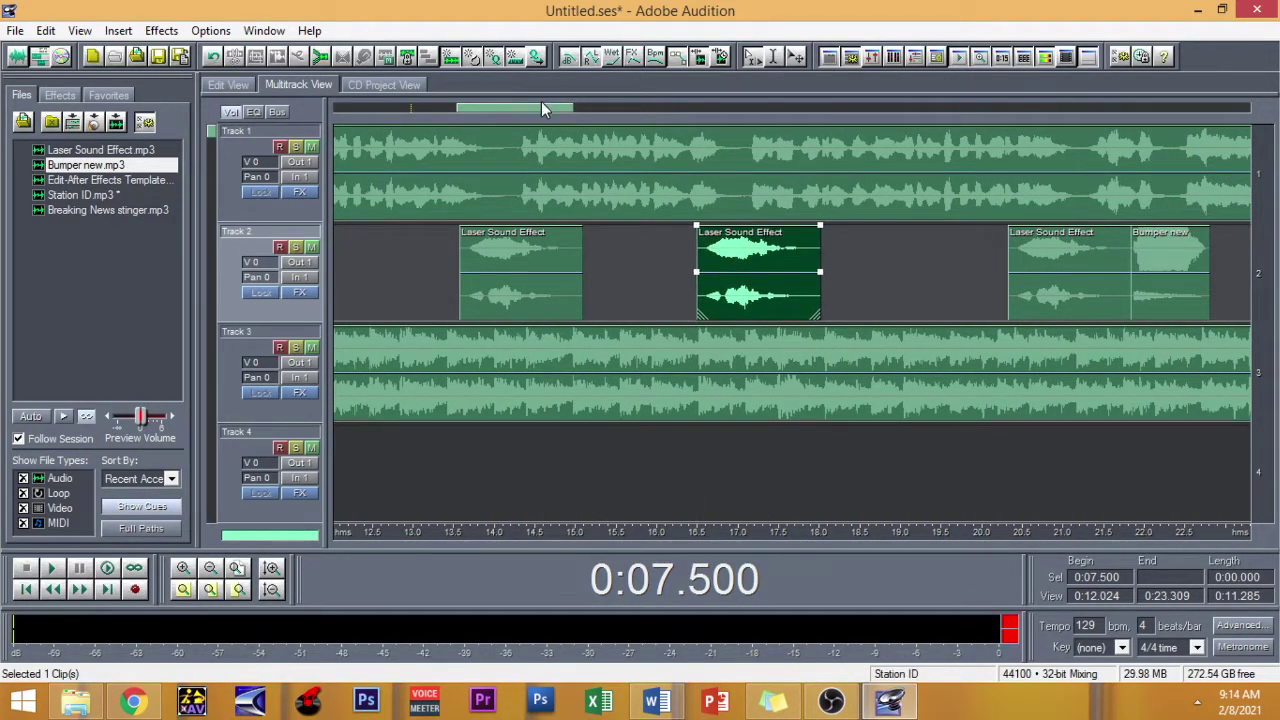
{"action": "left_click_drag", "start_coordinate": [542, 107], "coordinate": [600, 118]}
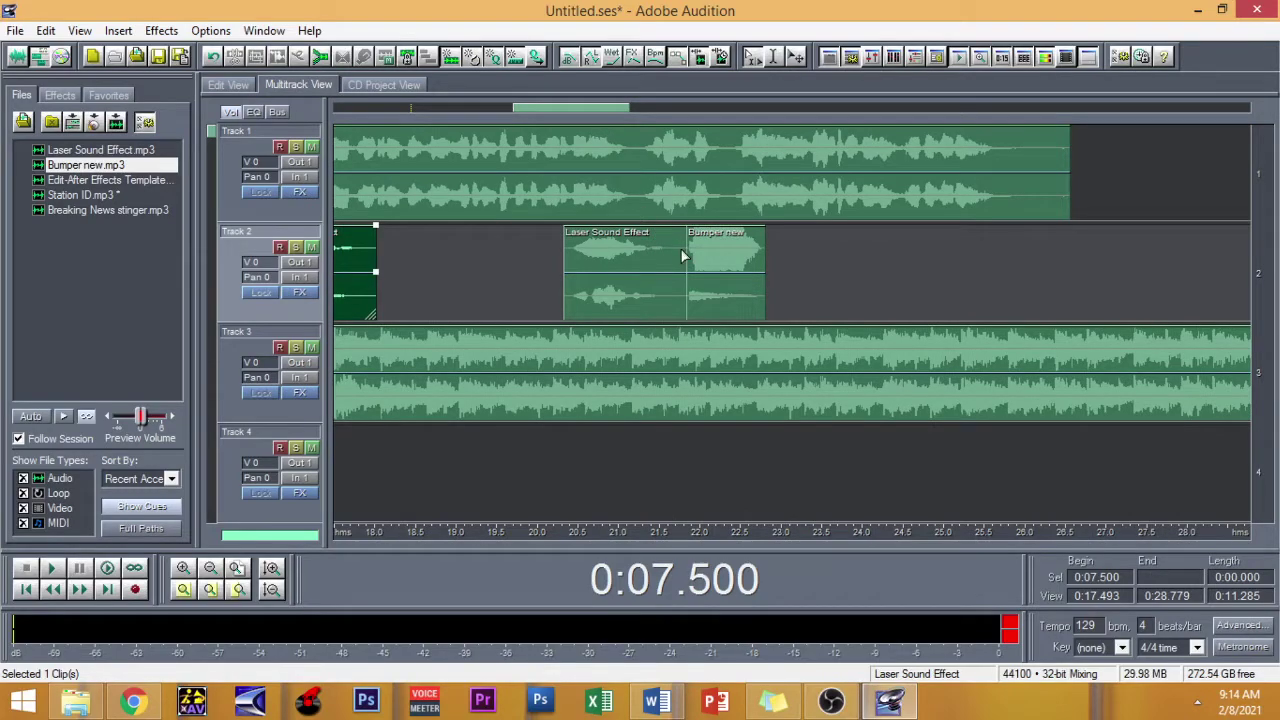
{"action": "left_click_drag", "start_coordinate": [719, 255], "coordinate": [746, 250]}
{"action": "left_click_drag", "start_coordinate": [650, 248], "coordinate": [683, 255]}
{"action": "left_click_drag", "start_coordinate": [768, 262], "coordinate": [740, 258]}
{"action": "left_click", "coordinate": [791, 259]}
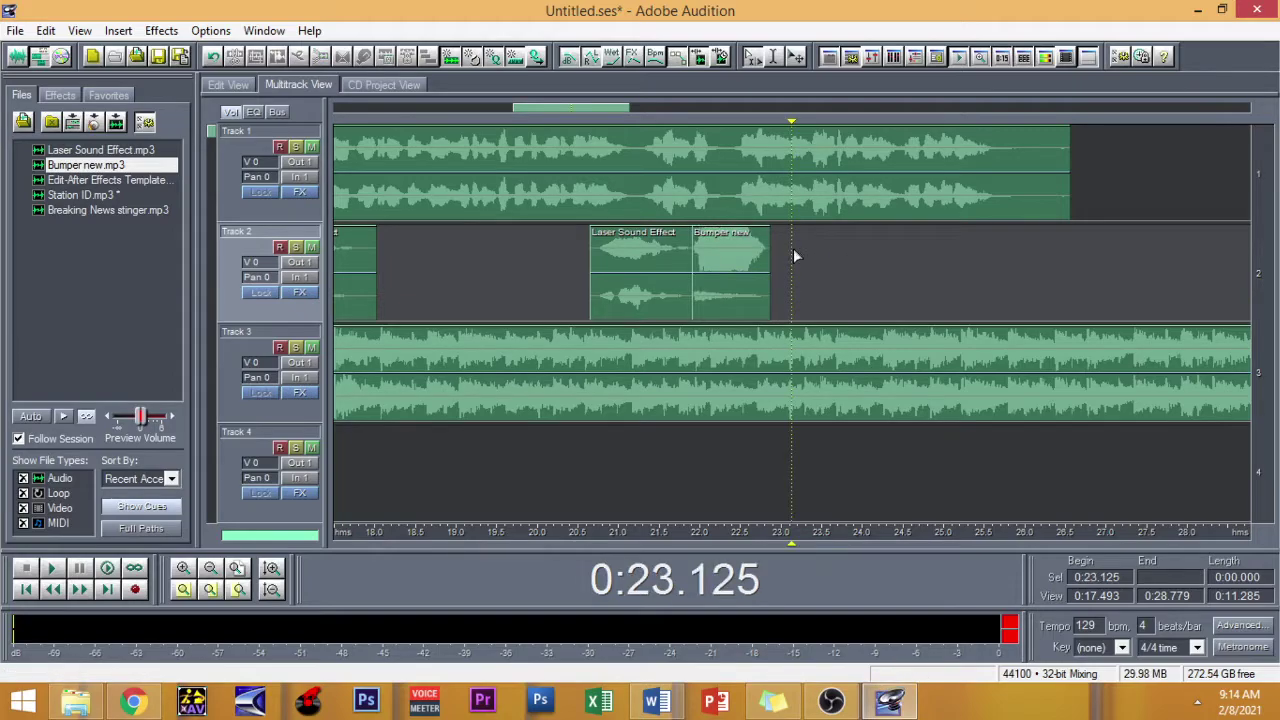
- Place another Bumper new.mp3 clip on Track 2 at 25.596 seconds so it ends together with the Station ID clip
{"action": "left_click", "coordinate": [904, 260]}
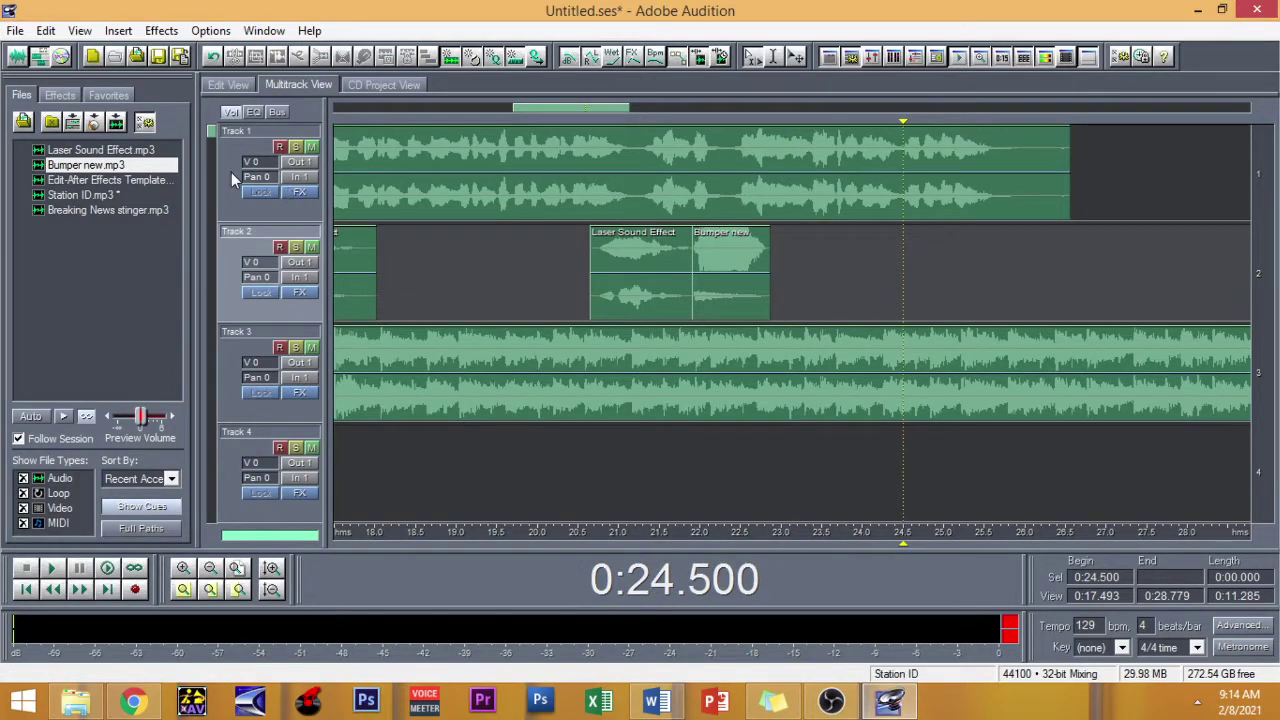
{"action": "left_click_drag", "start_coordinate": [1113, 288], "coordinate": [1007, 263]}
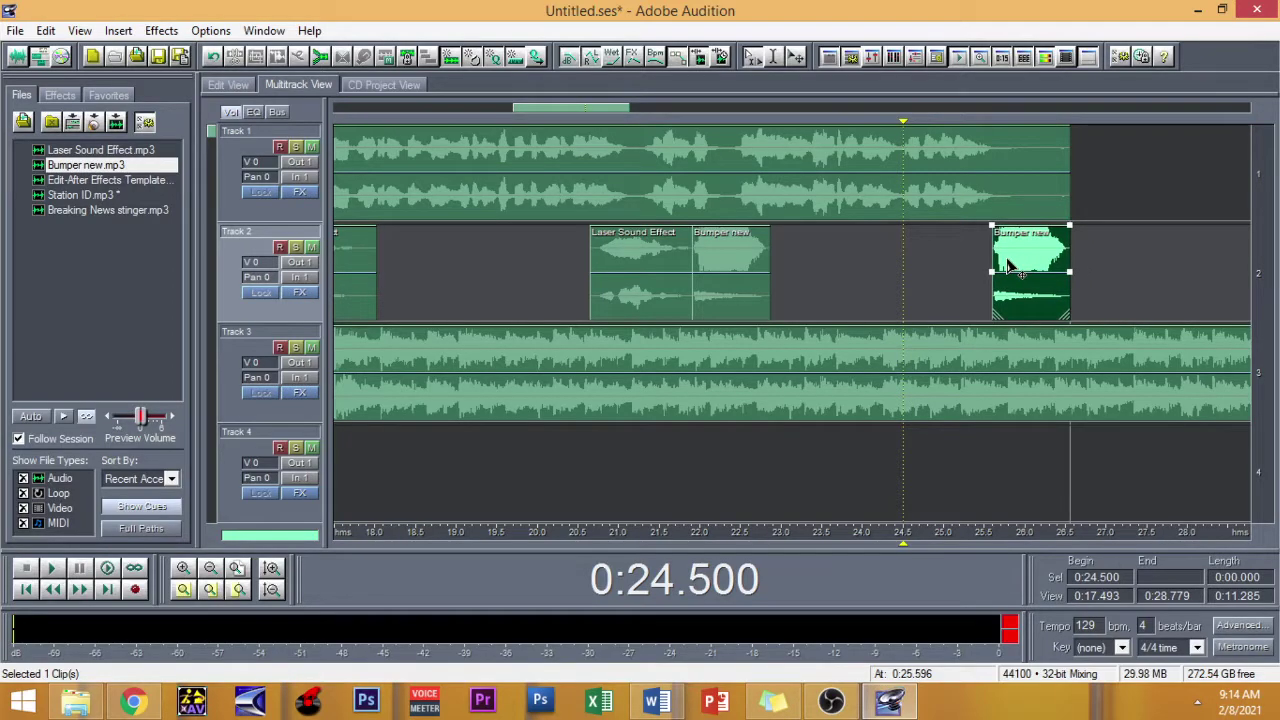
{"action": "right_click", "coordinate": [1105, 250]}
{"action": "key", "text": "Escape"}
{"action": "key", "text": "Escape"}
- Play the whole mix from about 0.4 seconds past the end of the Station ID voice to review the stinger placement
{"action": "scroll", "coordinate": [1065, 250], "scroll_direction": "down", "scroll_amount": 5}
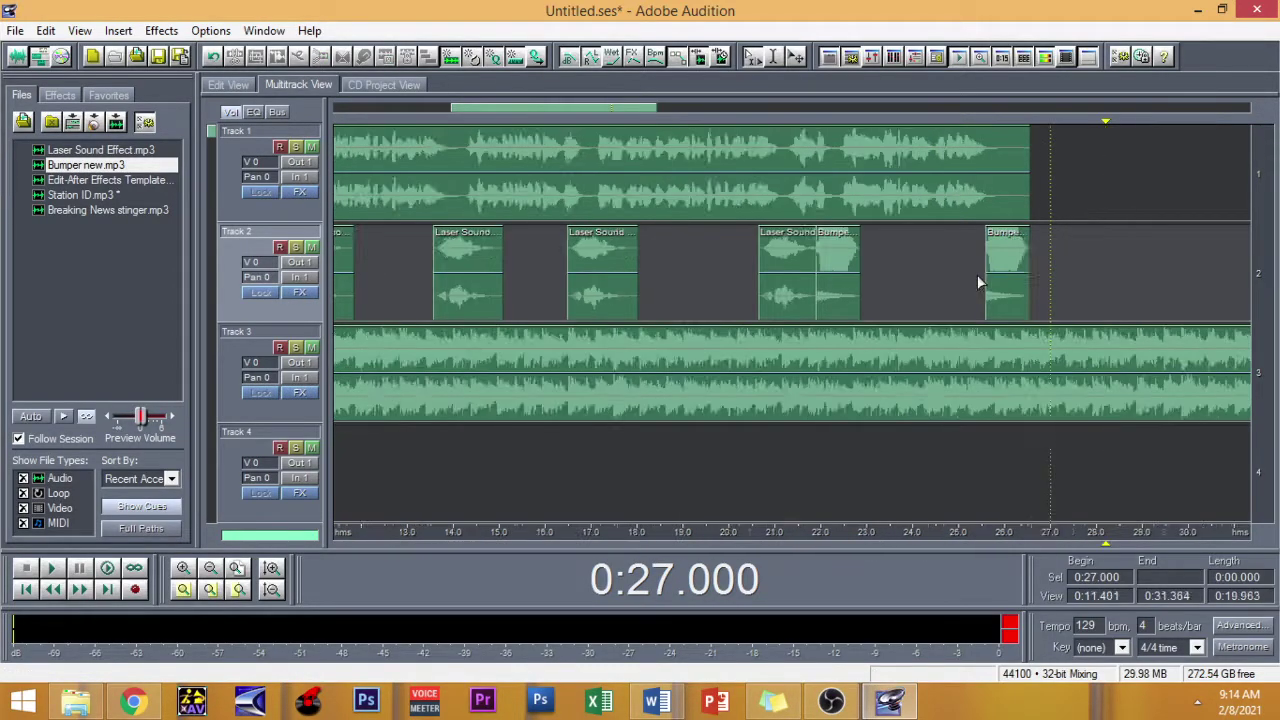
{"action": "left_click_drag", "start_coordinate": [704, 118], "coordinate": [543, 137]}
{"action": "scroll", "coordinate": [885, 365], "scroll_direction": "up", "scroll_amount": 1}
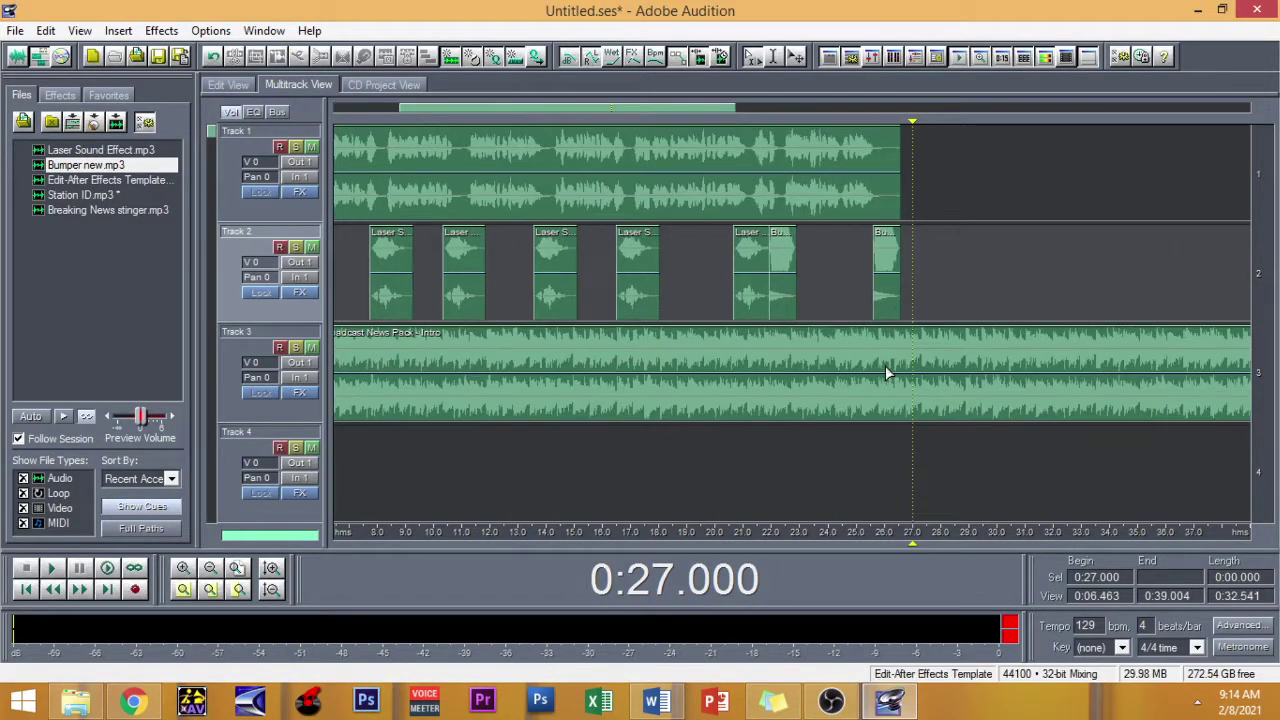
{"action": "left_click_drag", "start_coordinate": [613, 113], "coordinate": [546, 113]}
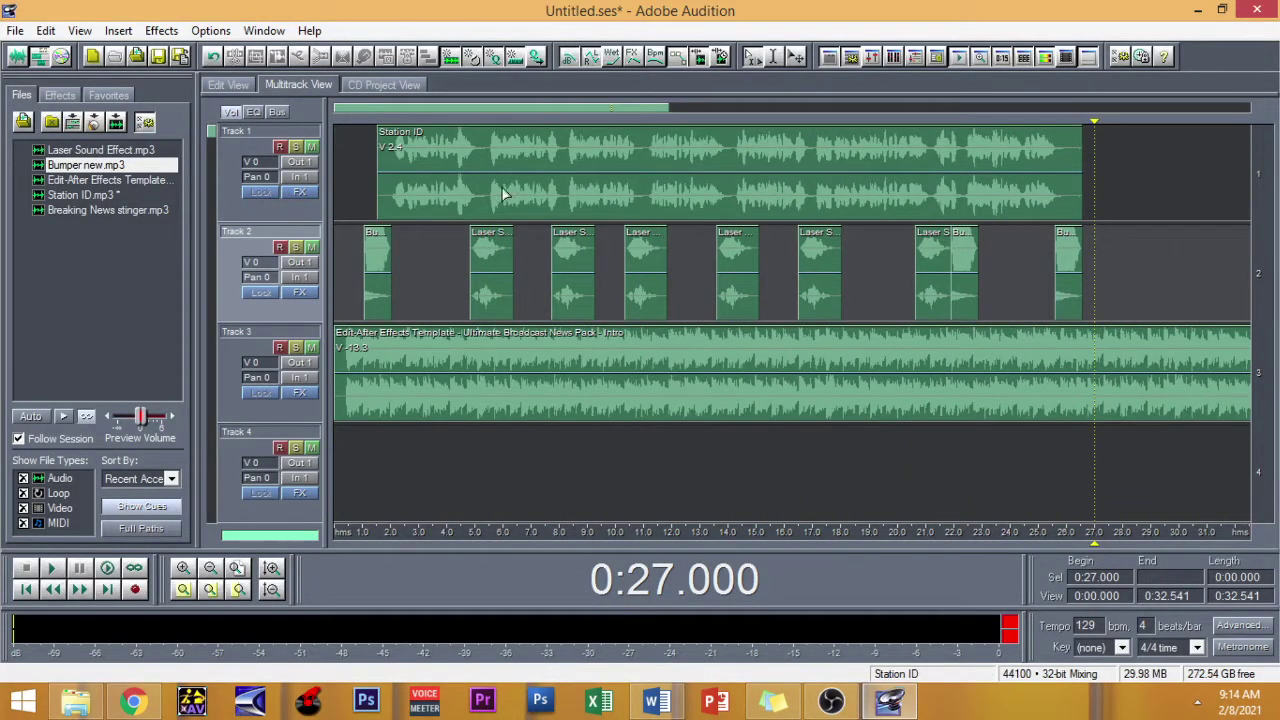
{"action": "left_click", "coordinate": [346, 199]}
{"action": "key", "text": "space"}
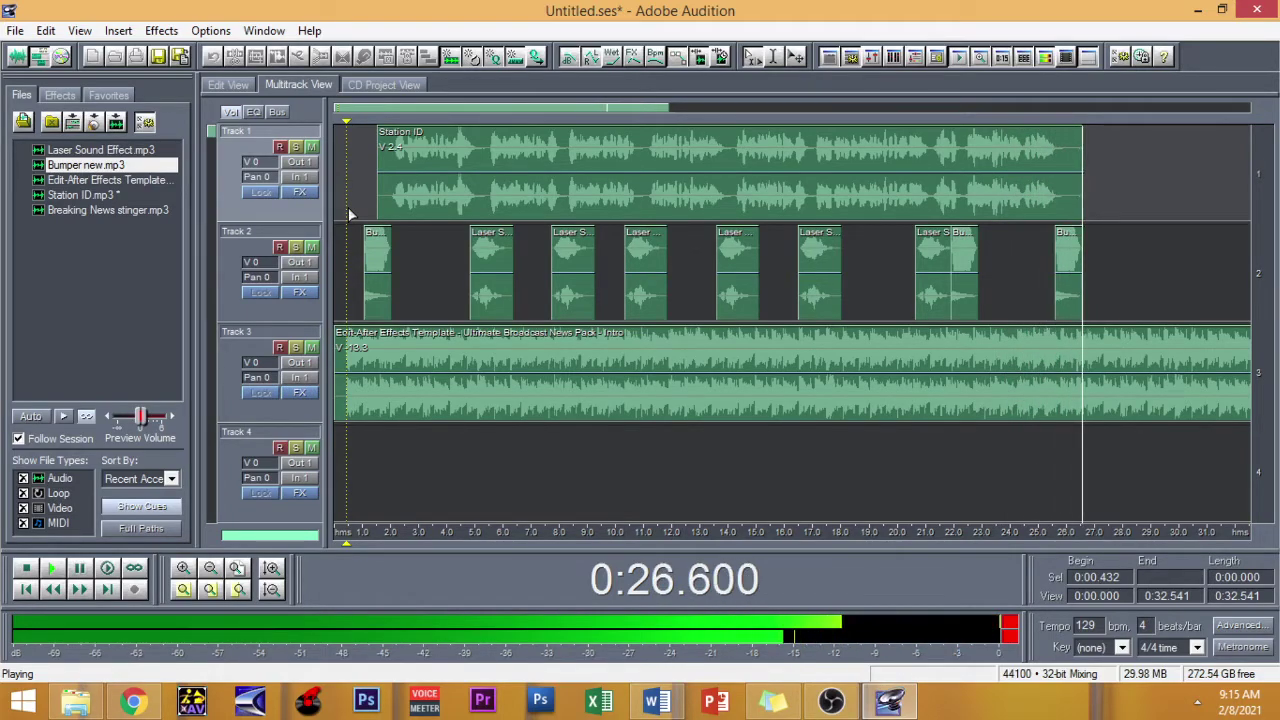
{"action": "key", "text": "space"}
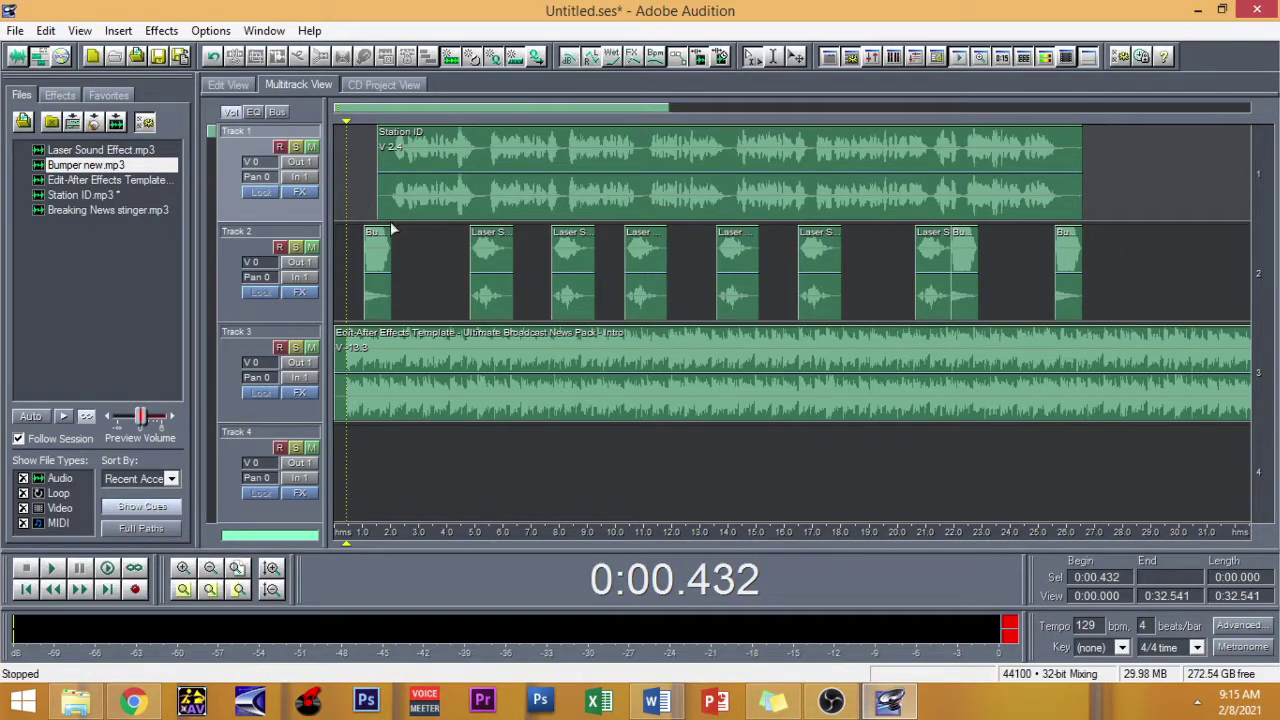
- Play the mix again from 0:00.000 through the closing bumper, then stop playback
{"action": "left_click", "coordinate": [350, 185]}
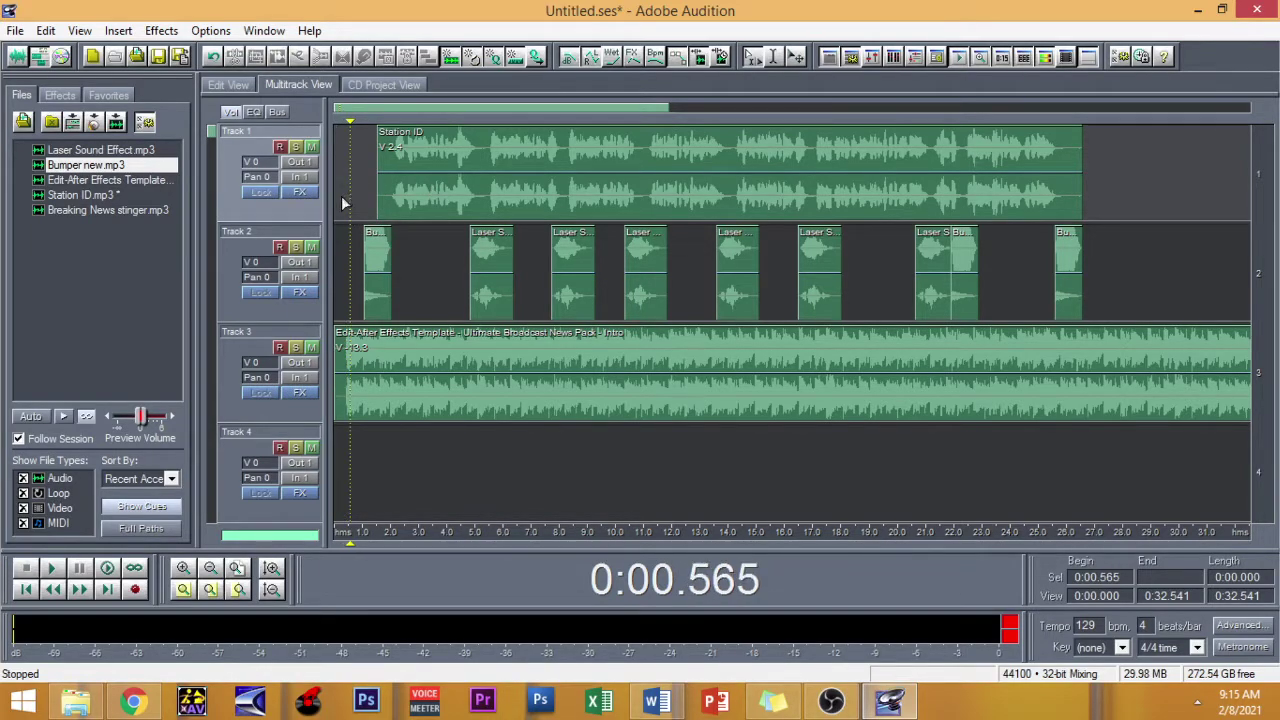
{"action": "left_click", "coordinate": [341, 203]}
{"action": "left_click", "coordinate": [336, 197]}
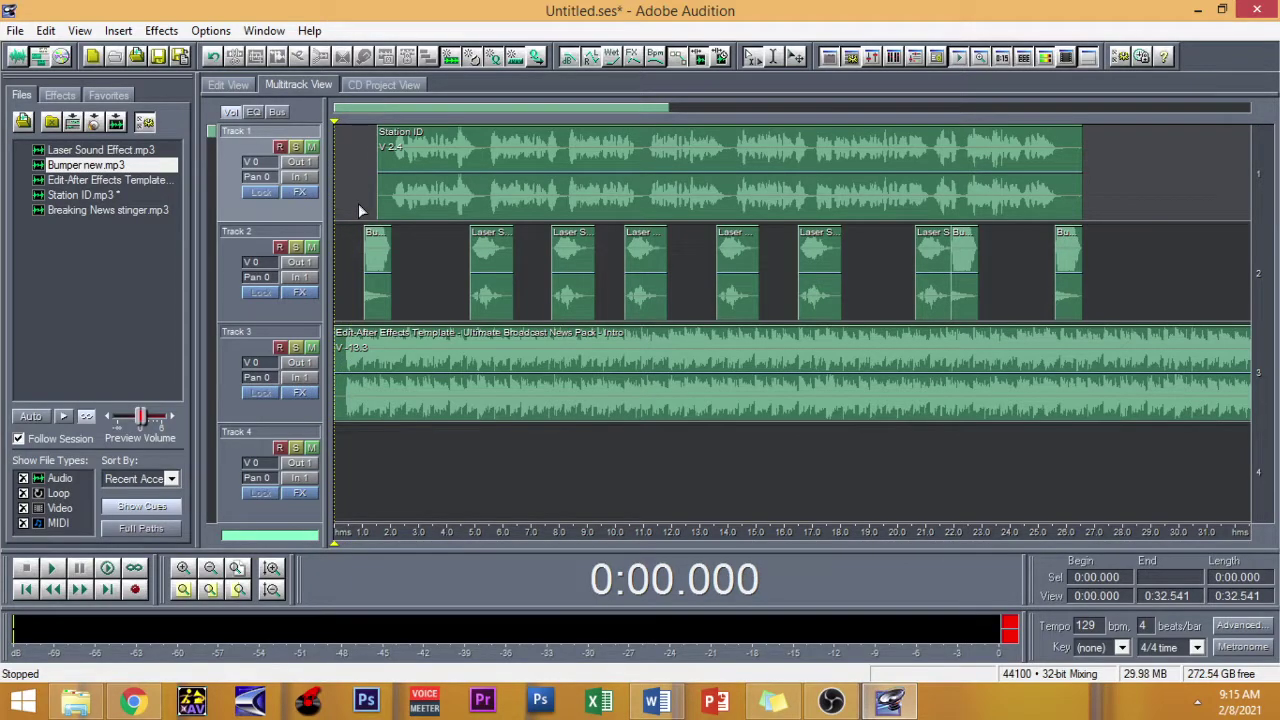
{"action": "key", "text": "space"}
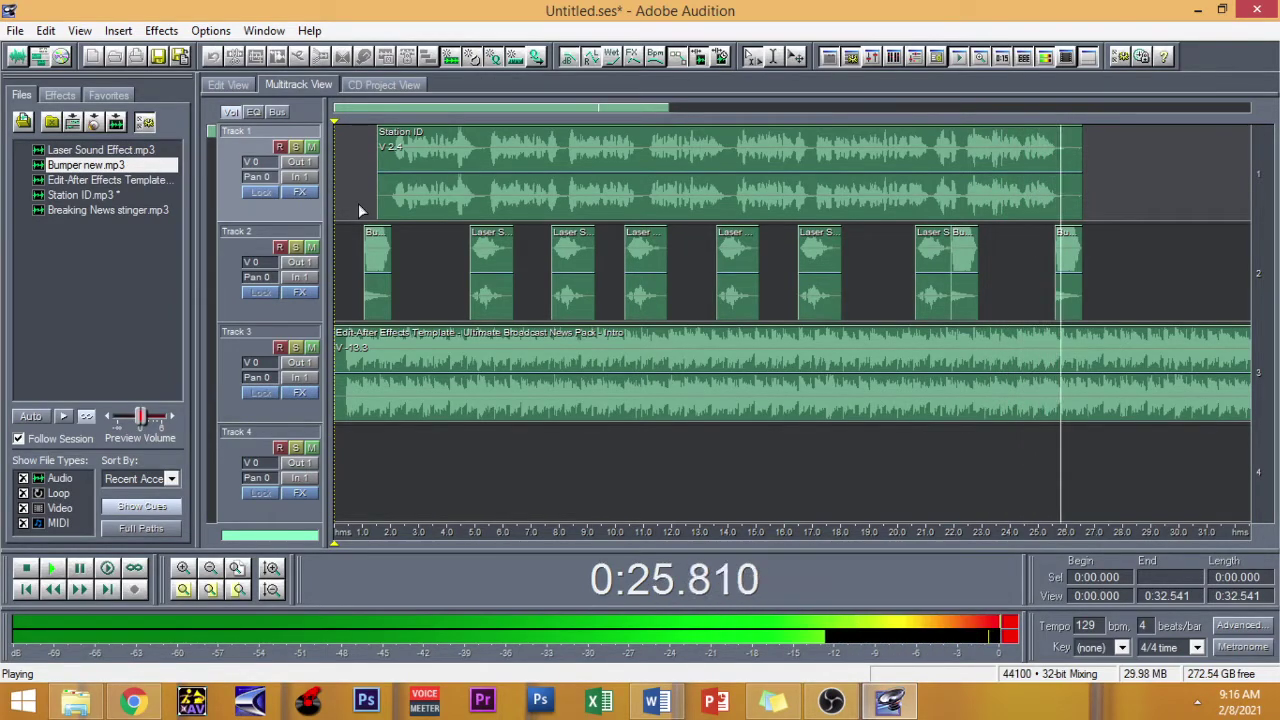
{"action": "key", "text": "space"}
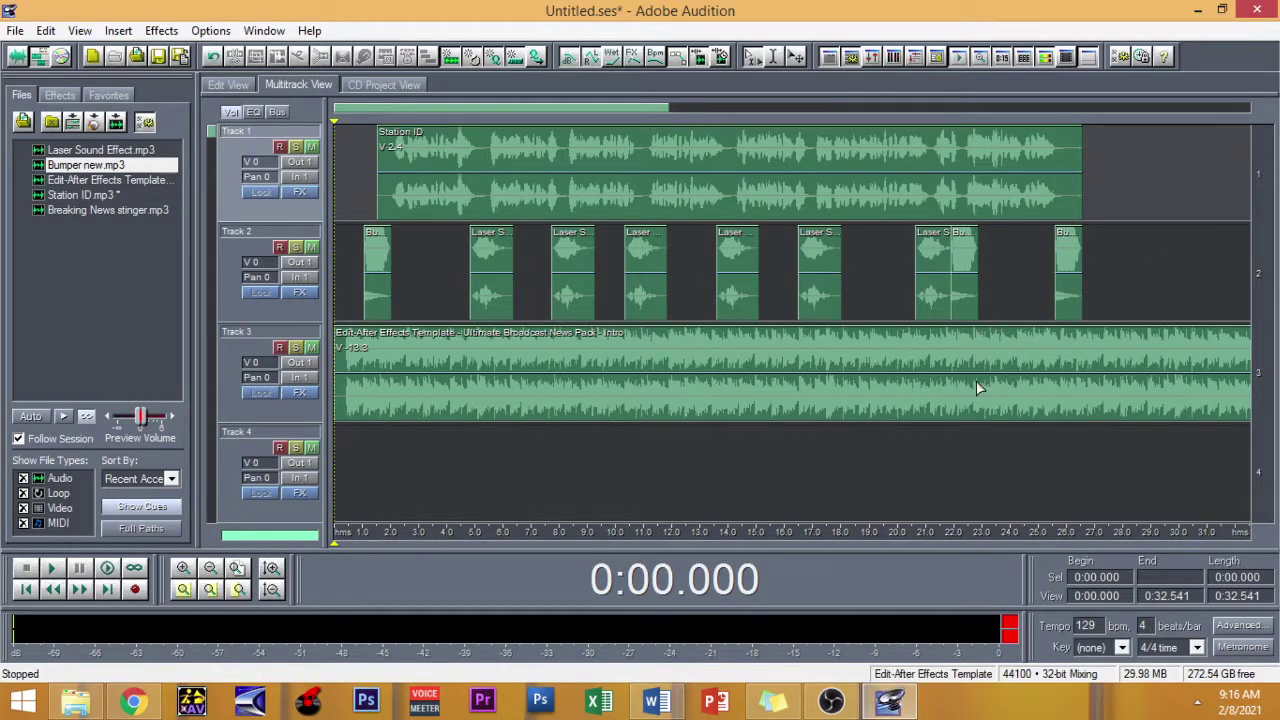
- Start exporting the mix as audio, saving the session as Final Station ID in the desktop's Drill folder along with all changed audio files
{"action": "left_click", "coordinate": [14, 31]}
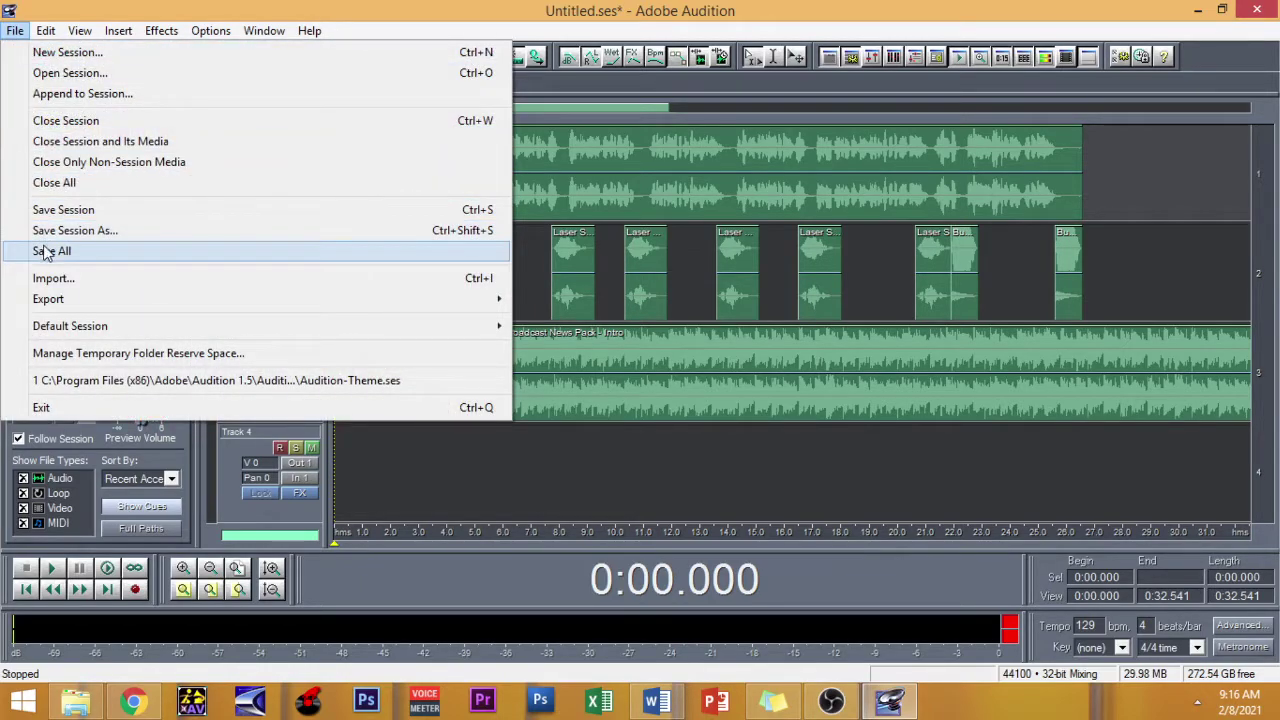
{"action": "mouse_move", "coordinate": [56, 306]}
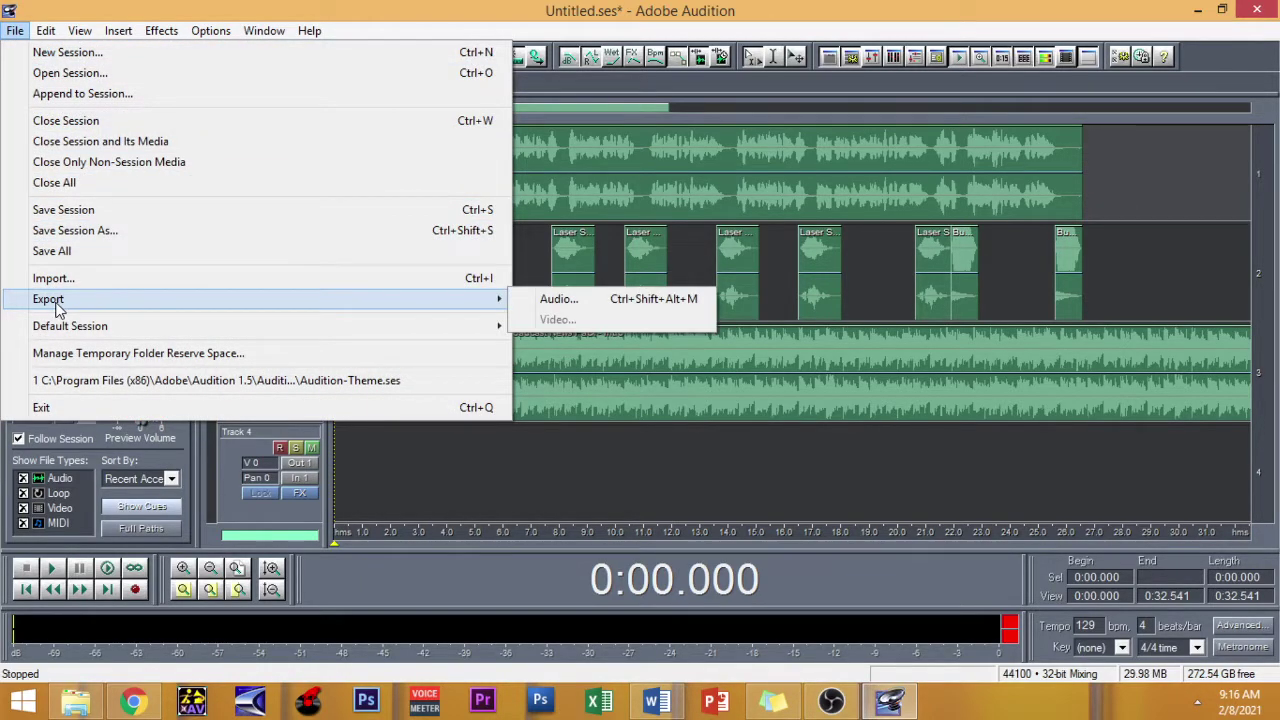
{"action": "left_click", "coordinate": [552, 299]}
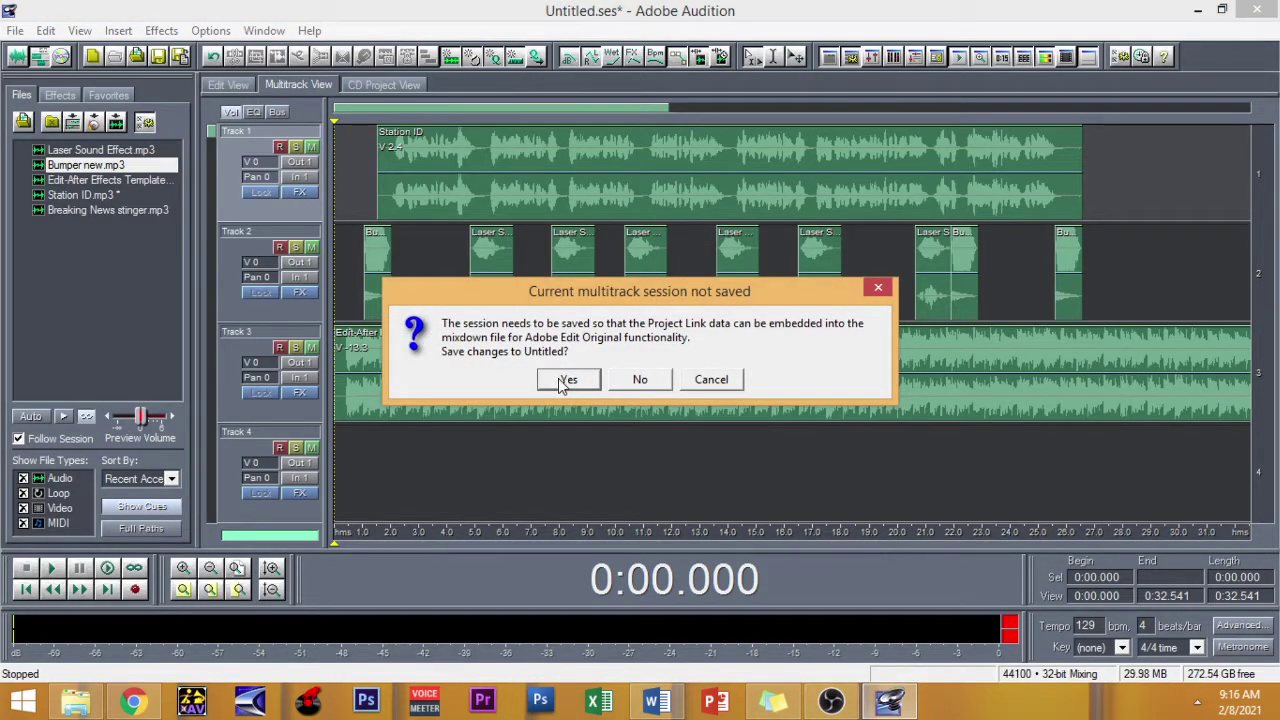
{"action": "left_click", "coordinate": [567, 381]}
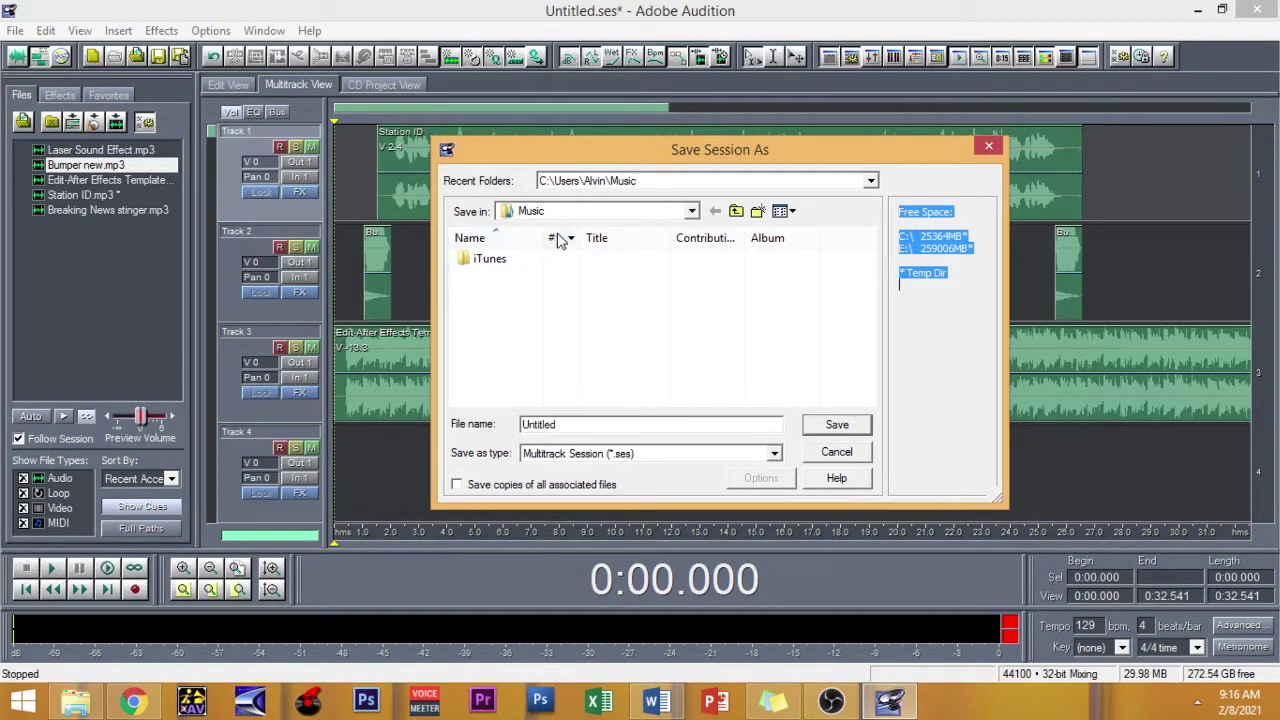
{"action": "left_click", "coordinate": [691, 215]}
{"action": "left_click", "coordinate": [530, 223]}
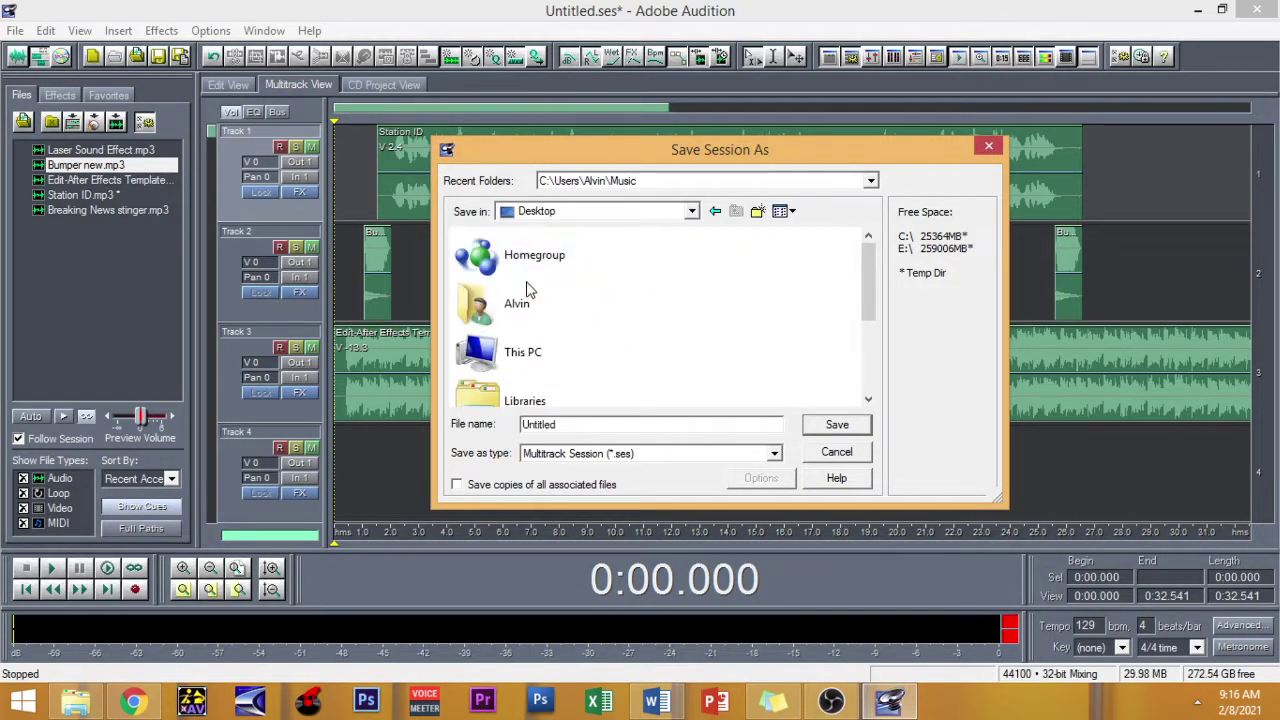
{"action": "left_click_drag", "start_coordinate": [868, 285], "coordinate": [868, 343]}
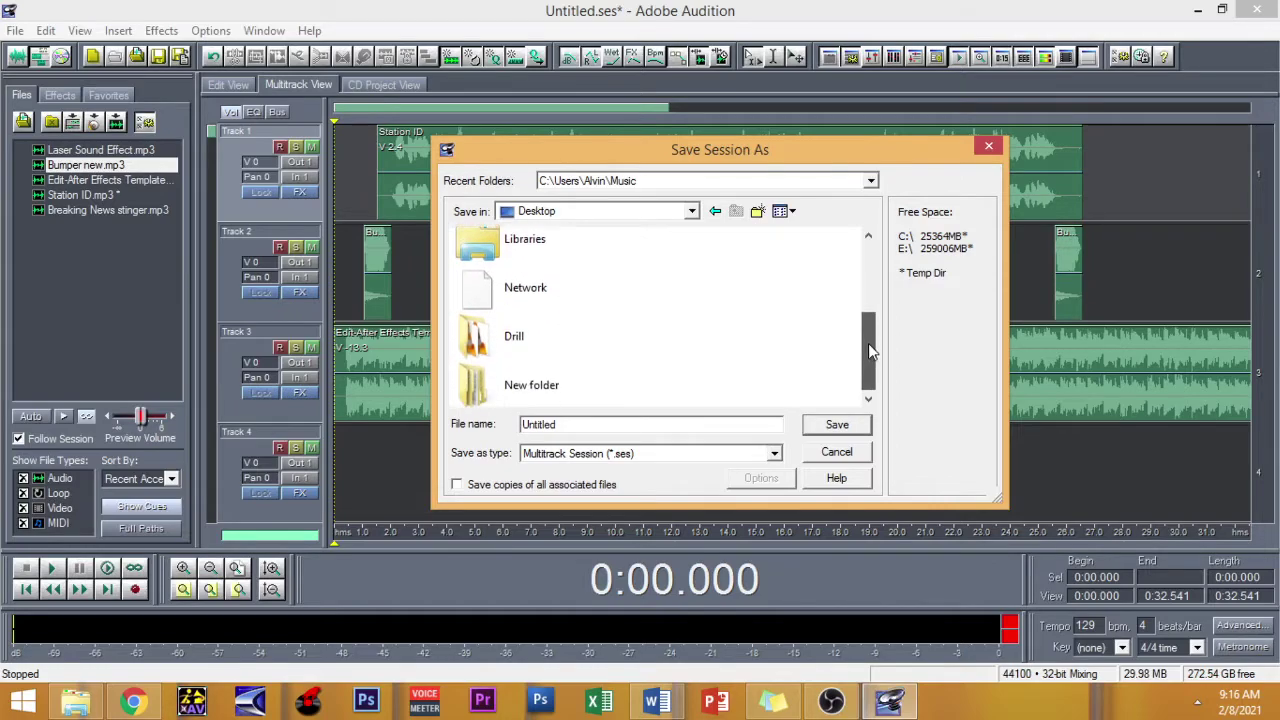
{"action": "left_click", "coordinate": [518, 345]}
{"action": "double_click", "coordinate": [518, 348]}
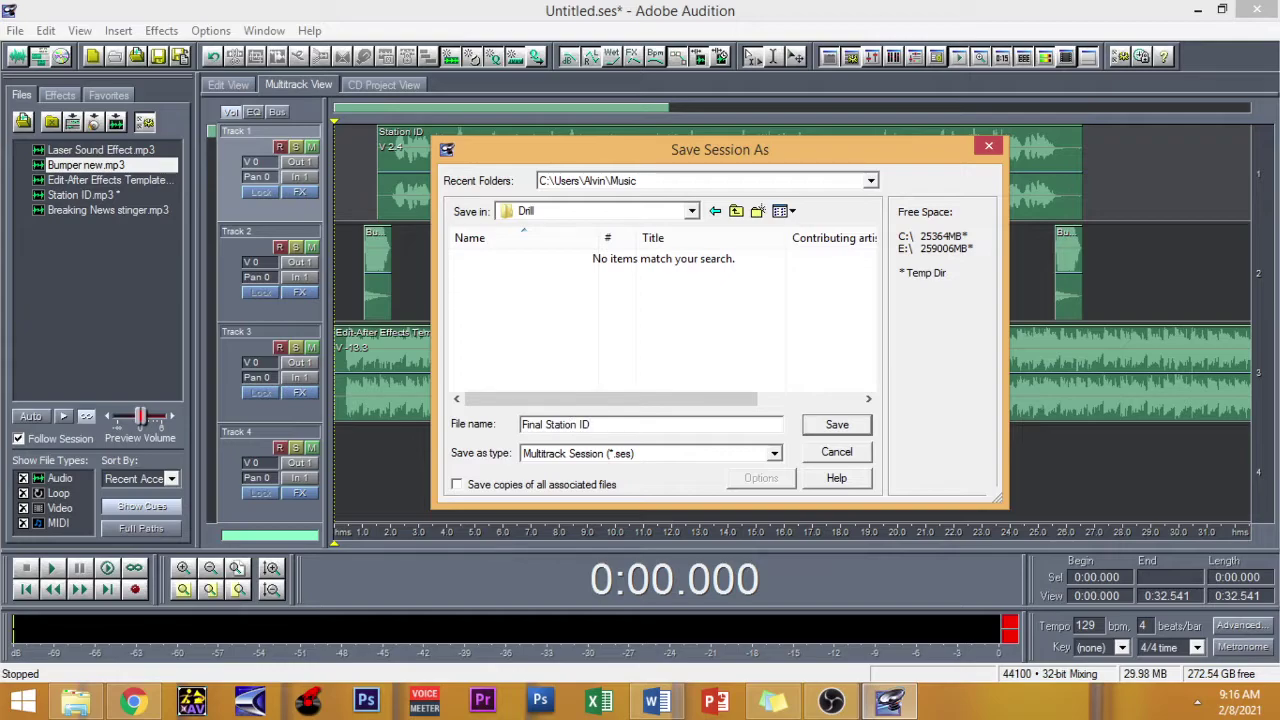
{"action": "left_click", "coordinate": [835, 426]}
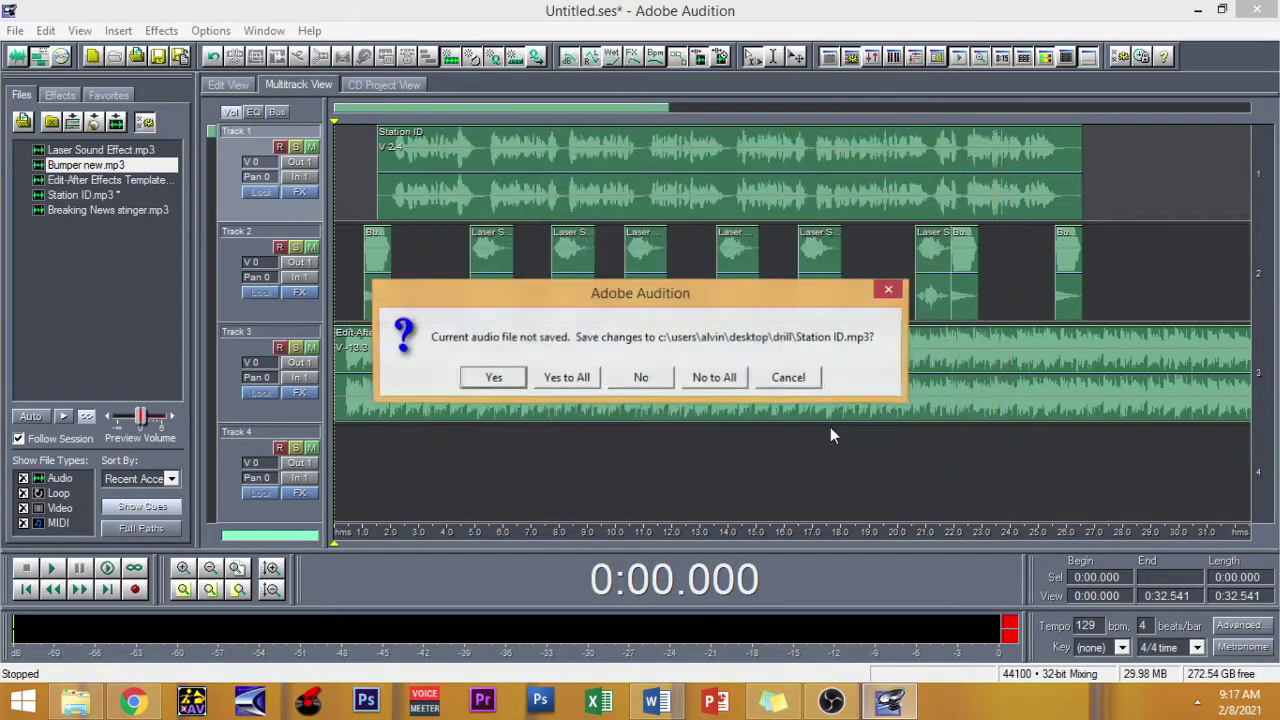
{"action": "left_click", "coordinate": [584, 380]}
{"action": "left_click", "coordinate": [632, 393]}
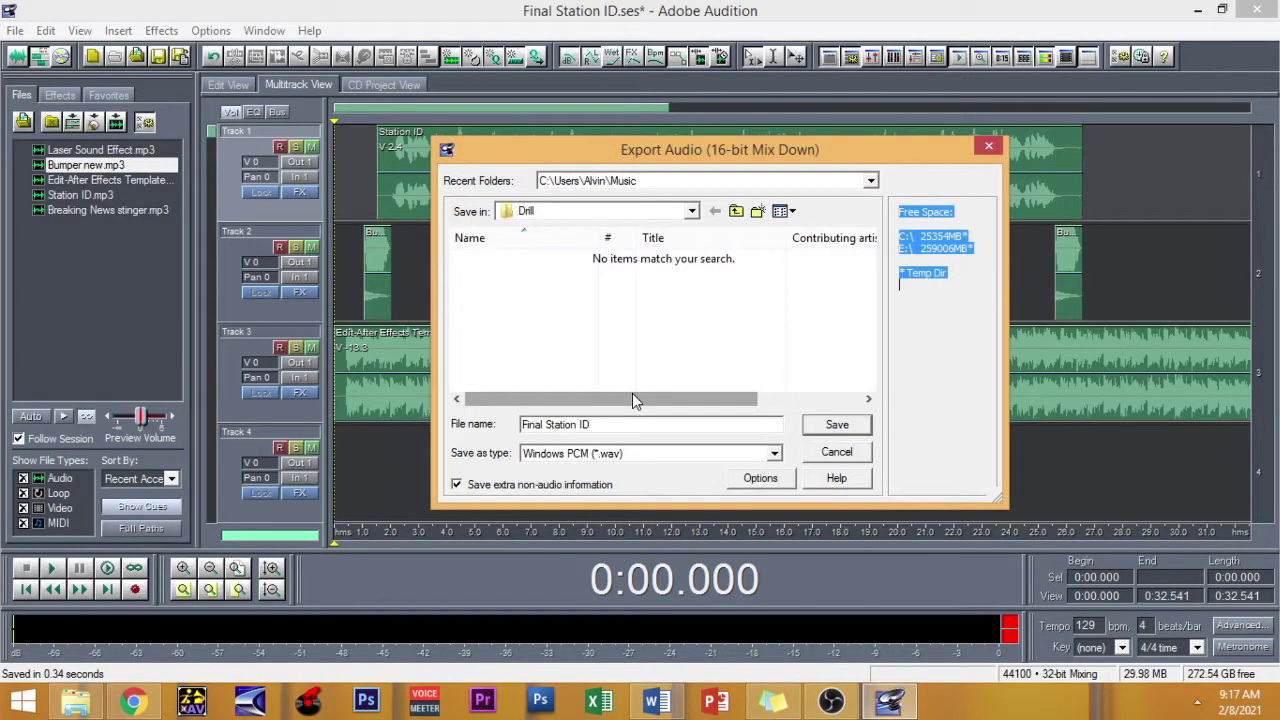
- Export the mixdown to the Drill folder as Final Station ID.mp3 in the mp3PRO (FhG) format
{"action": "left_click", "coordinate": [774, 455]}
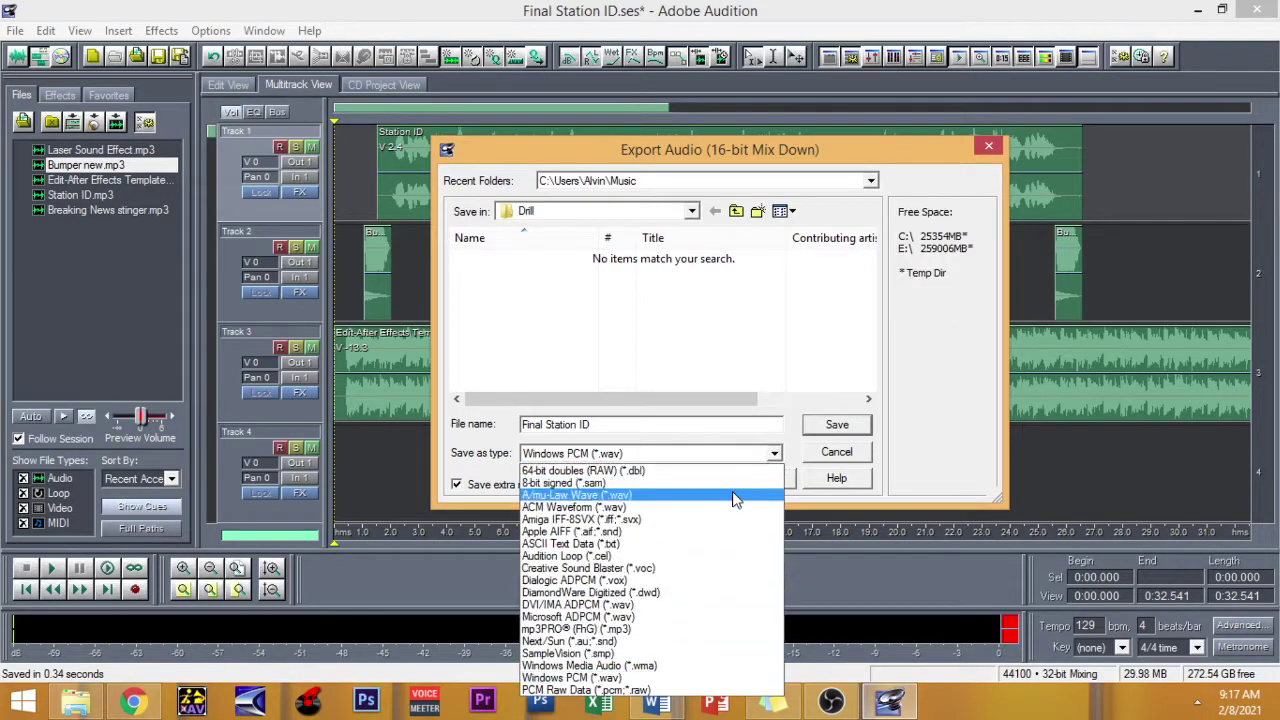
{"action": "left_click", "coordinate": [620, 629]}
{"action": "left_click", "coordinate": [634, 432]}
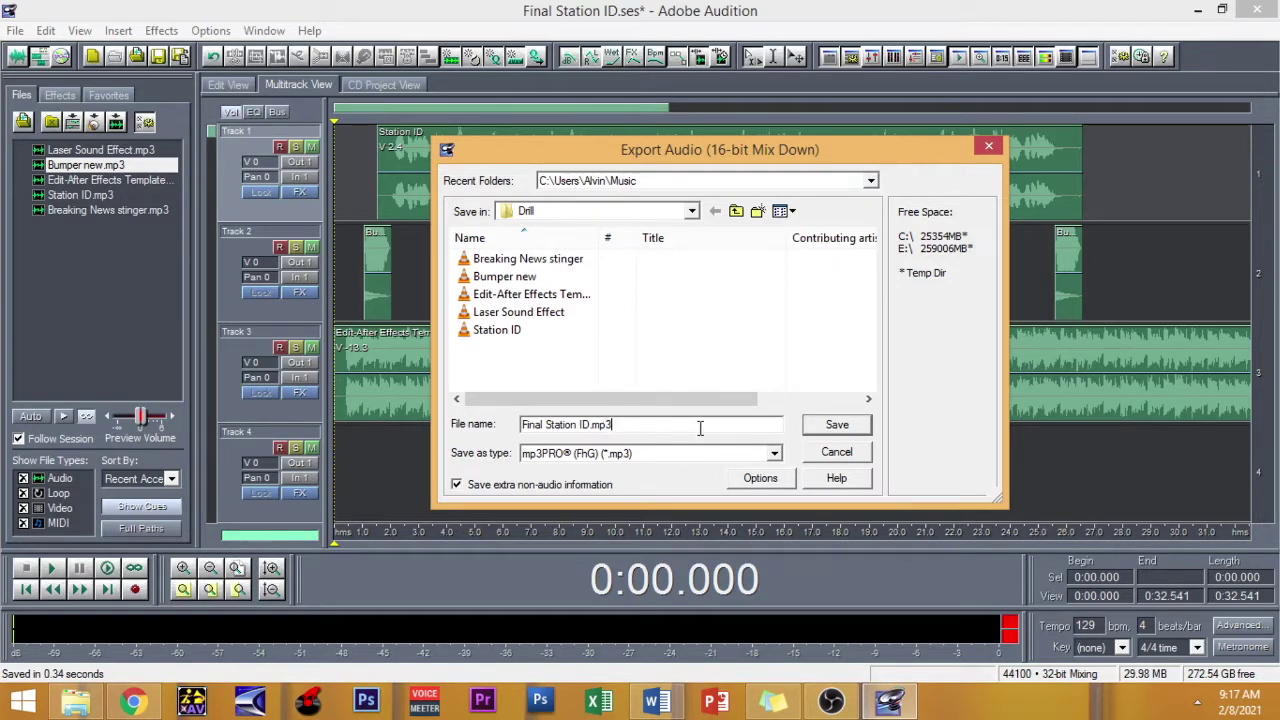
{"action": "left_click", "coordinate": [837, 426]}
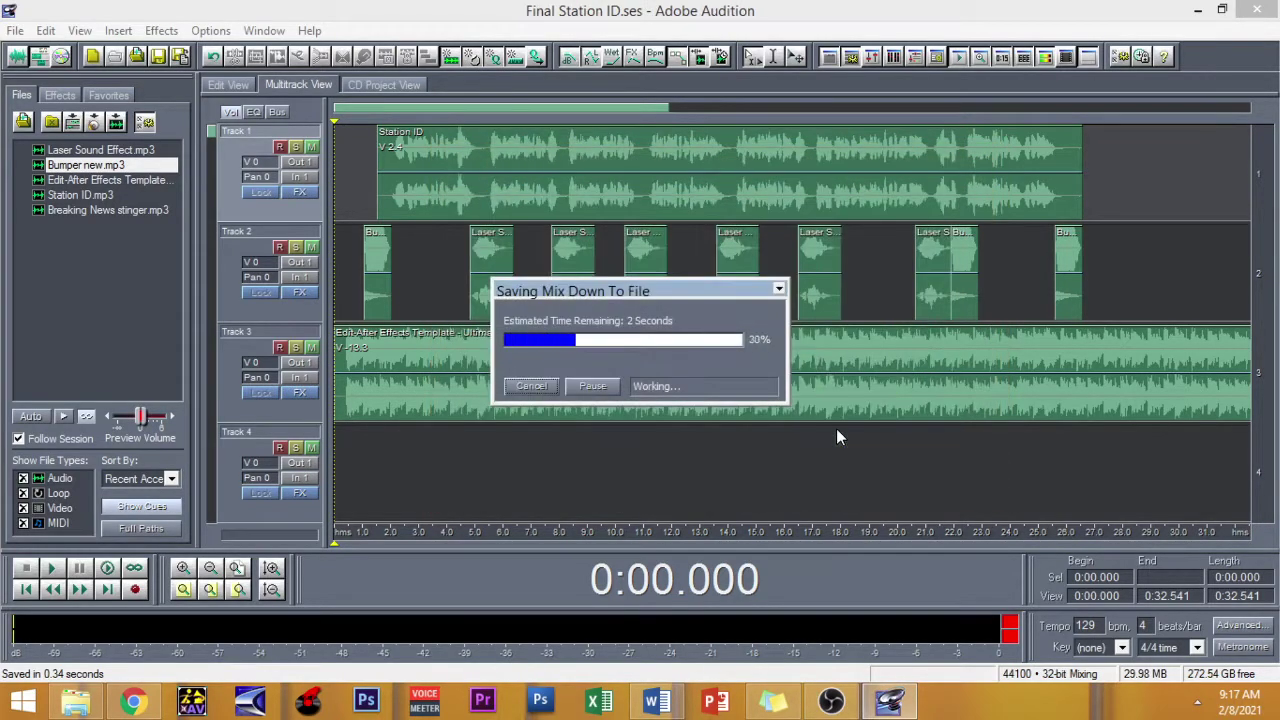
{"action": "left_click", "coordinate": [22, 122]}
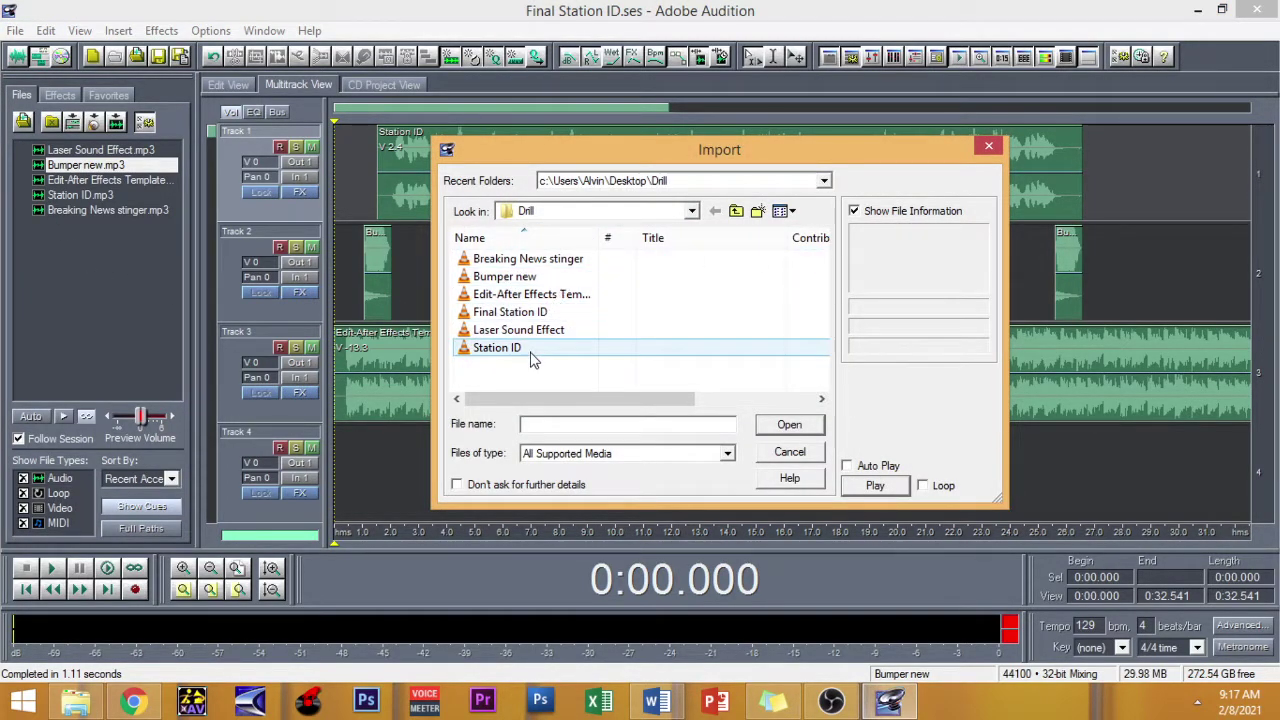
{"action": "left_click", "coordinate": [988, 146]}
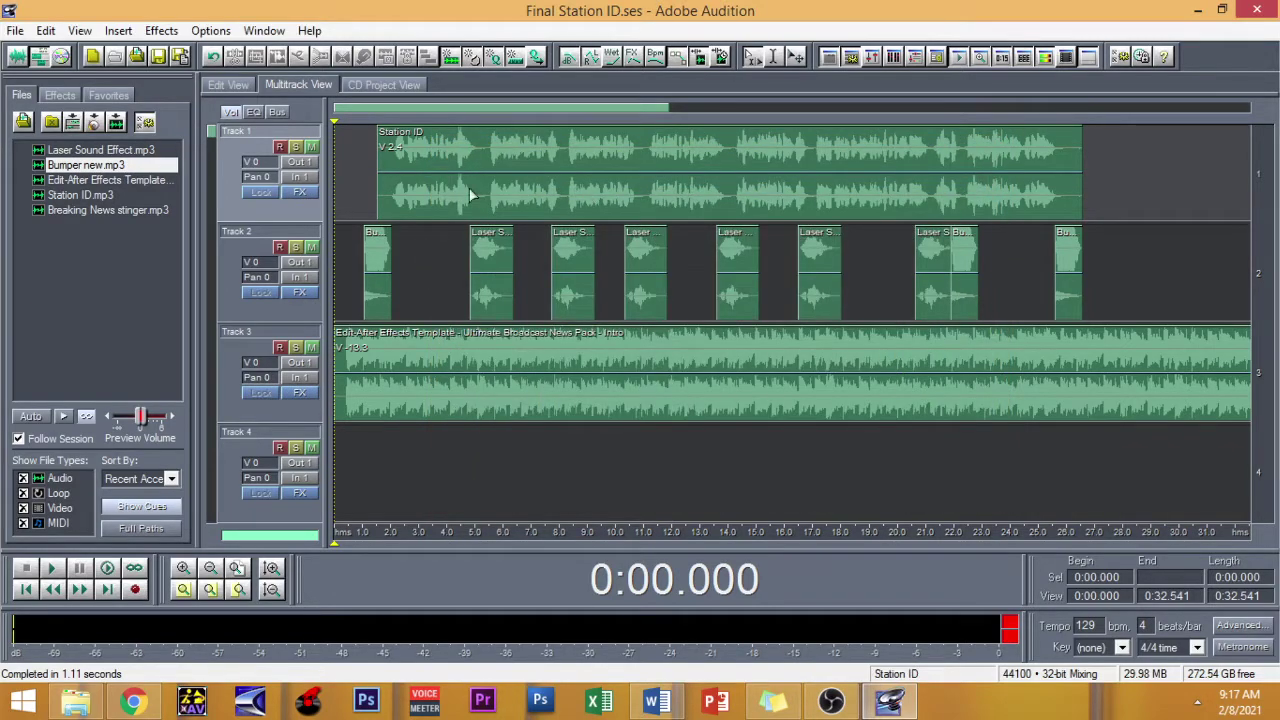
{"action": "left_click", "coordinate": [15, 30]}
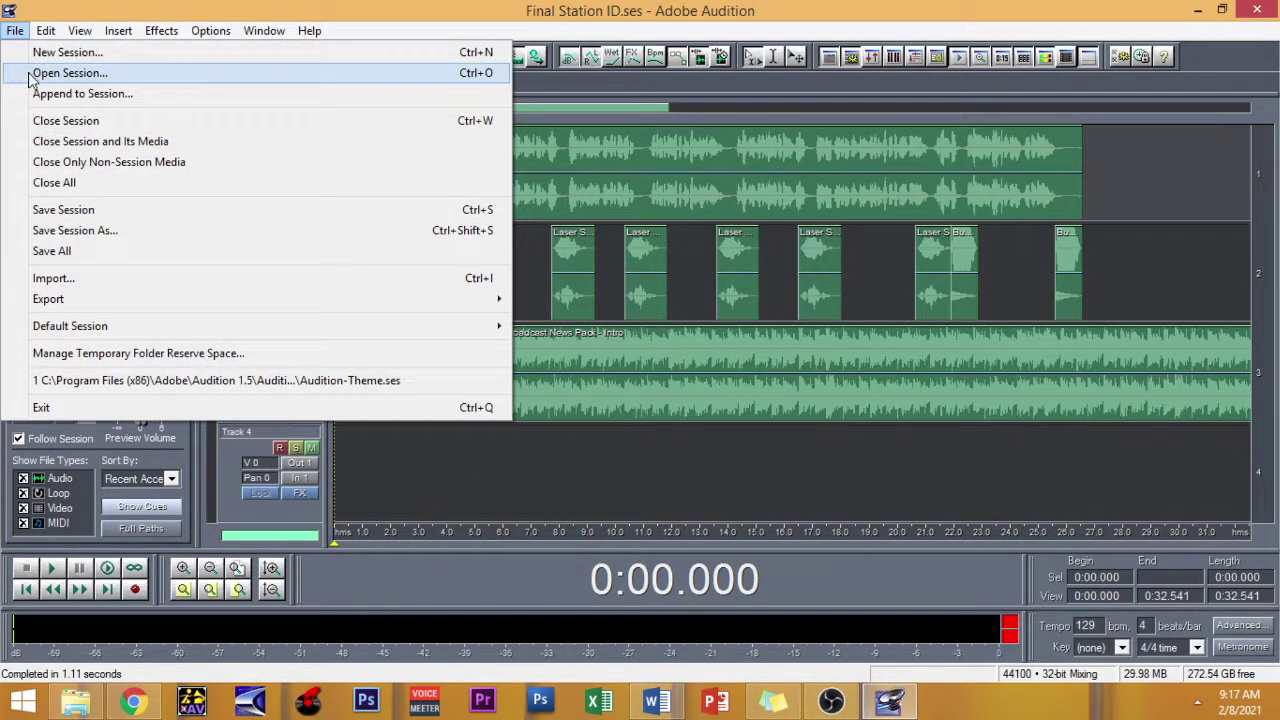
{"action": "left_click", "coordinate": [563, 457]}
- Open the exported Final Station ID.mp3 from the Drill folder in the single-waveform Edit View
{"action": "left_click", "coordinate": [228, 84]}
{"action": "left_click", "coordinate": [15, 30]}
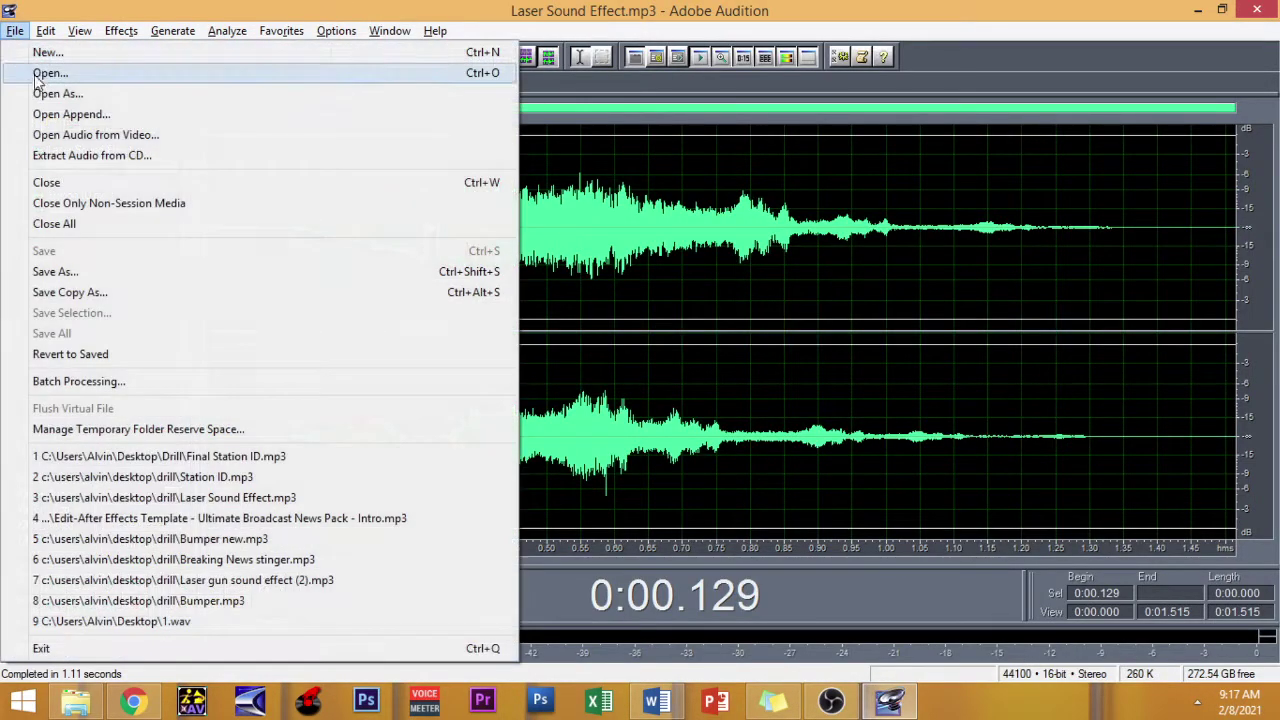
{"action": "left_click", "coordinate": [81, 75]}
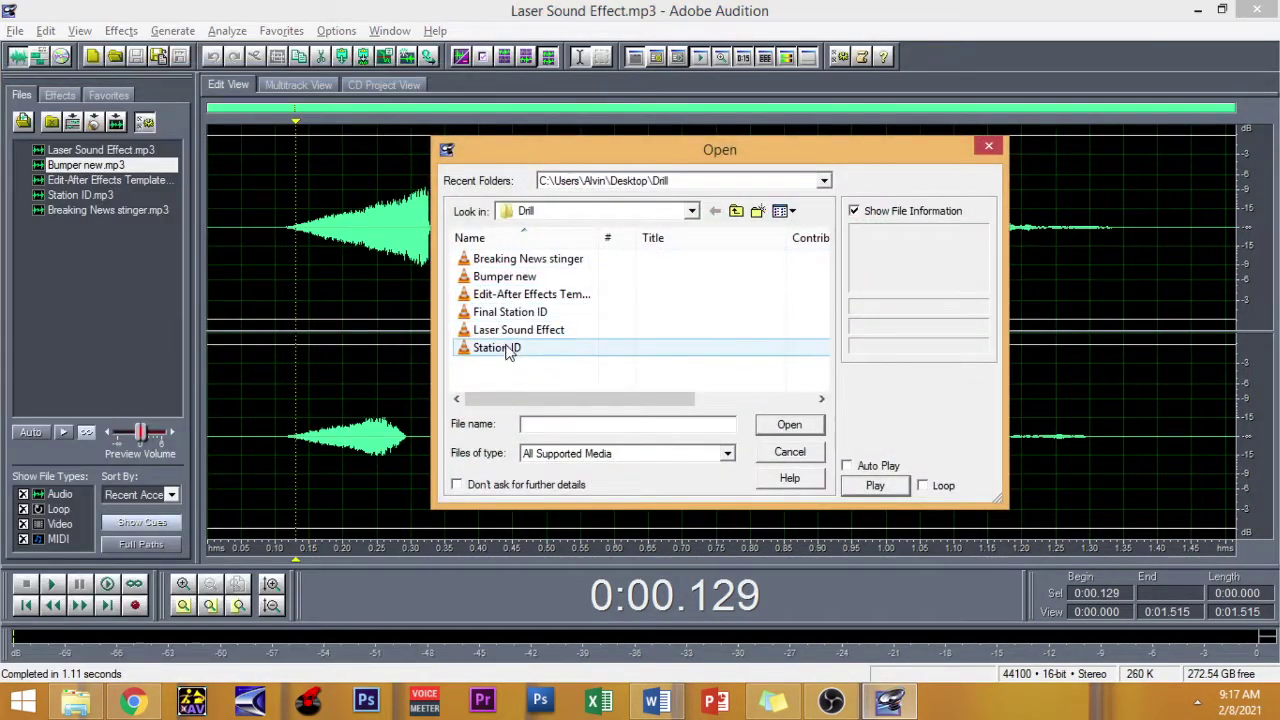
{"action": "double_click", "coordinate": [552, 313]}
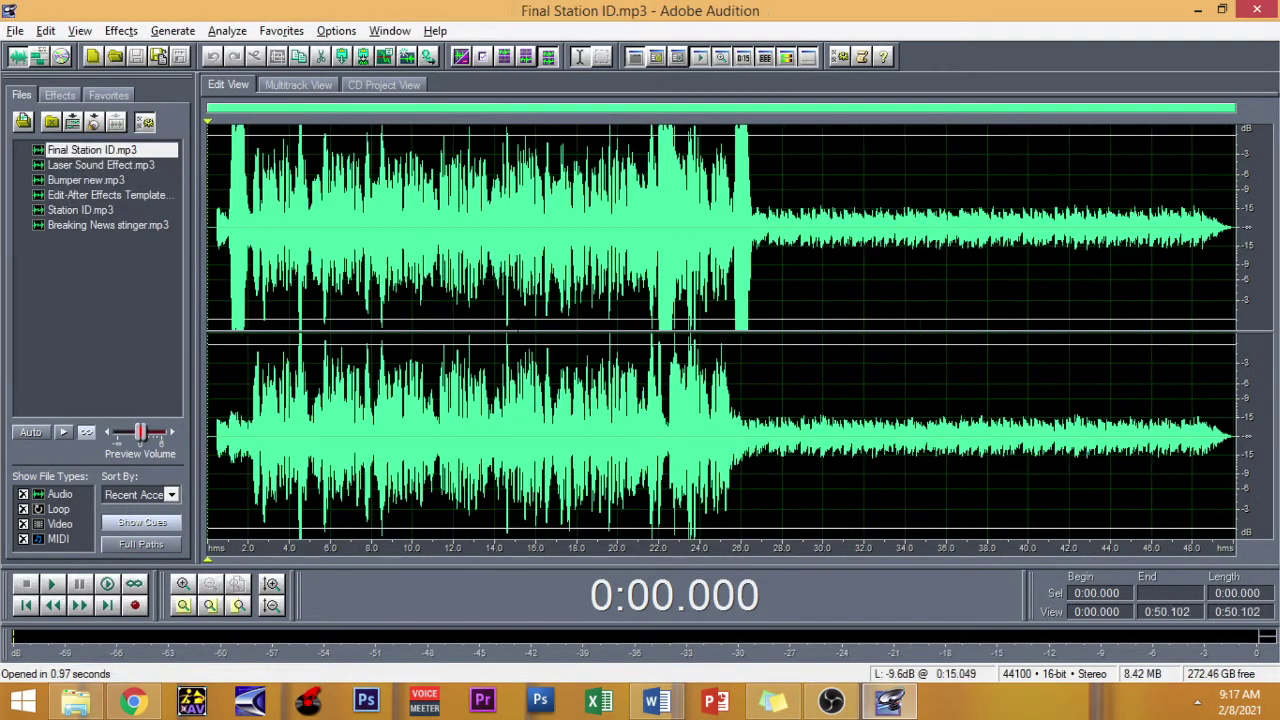
- Play the exported mix from about 0.2 seconds through the closing bumper, then stop playback
{"action": "left_click", "coordinate": [590, 230]}
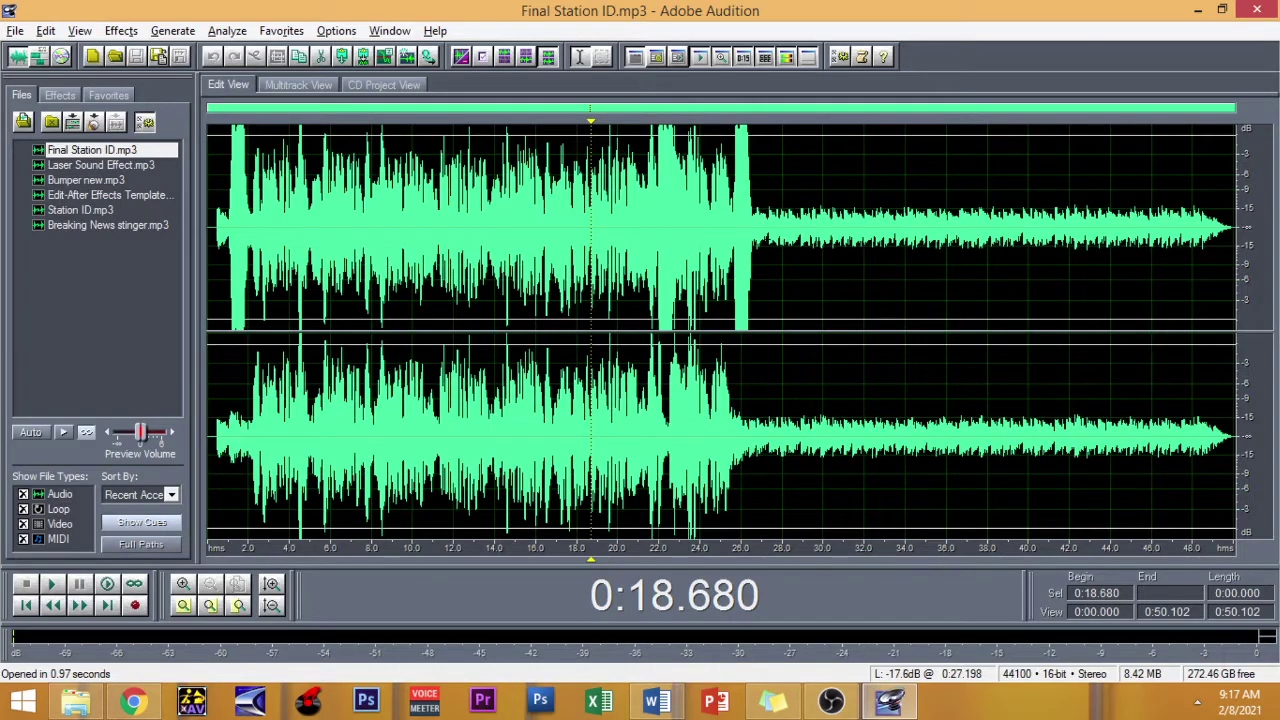
{"action": "left_click", "coordinate": [218, 230]}
{"action": "left_click", "coordinate": [211, 230]}
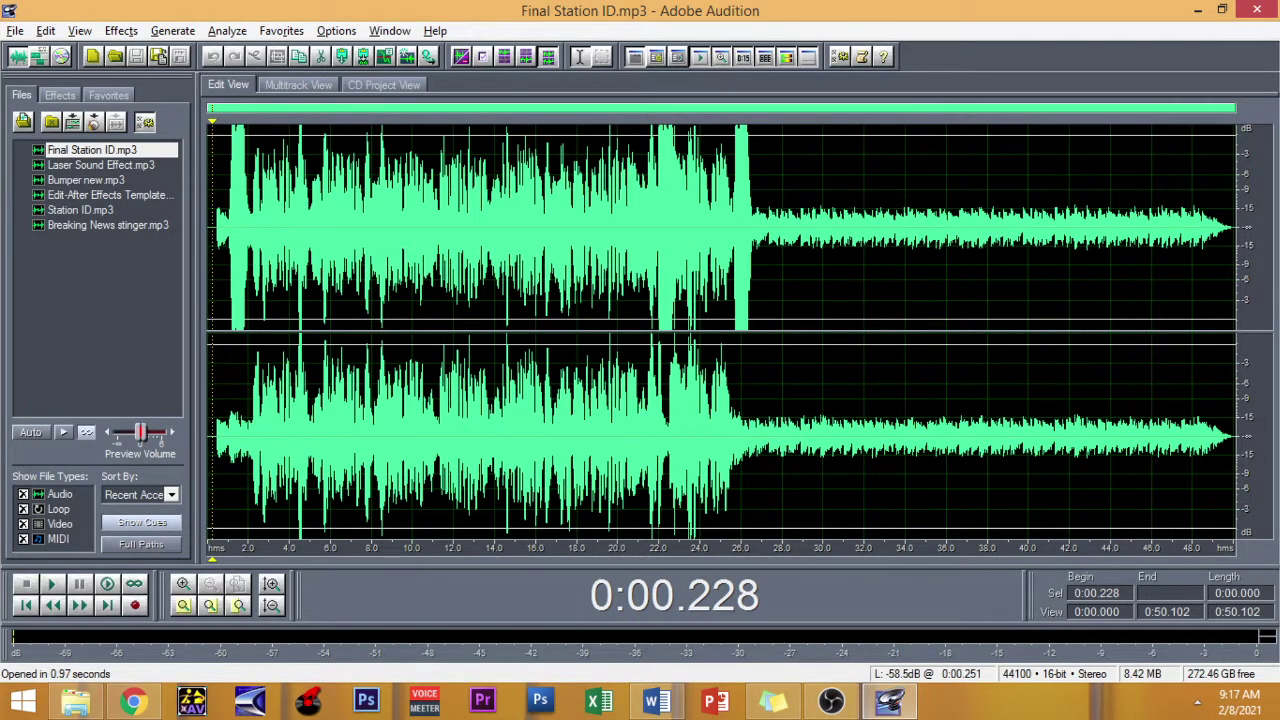
{"action": "key", "text": "space"}
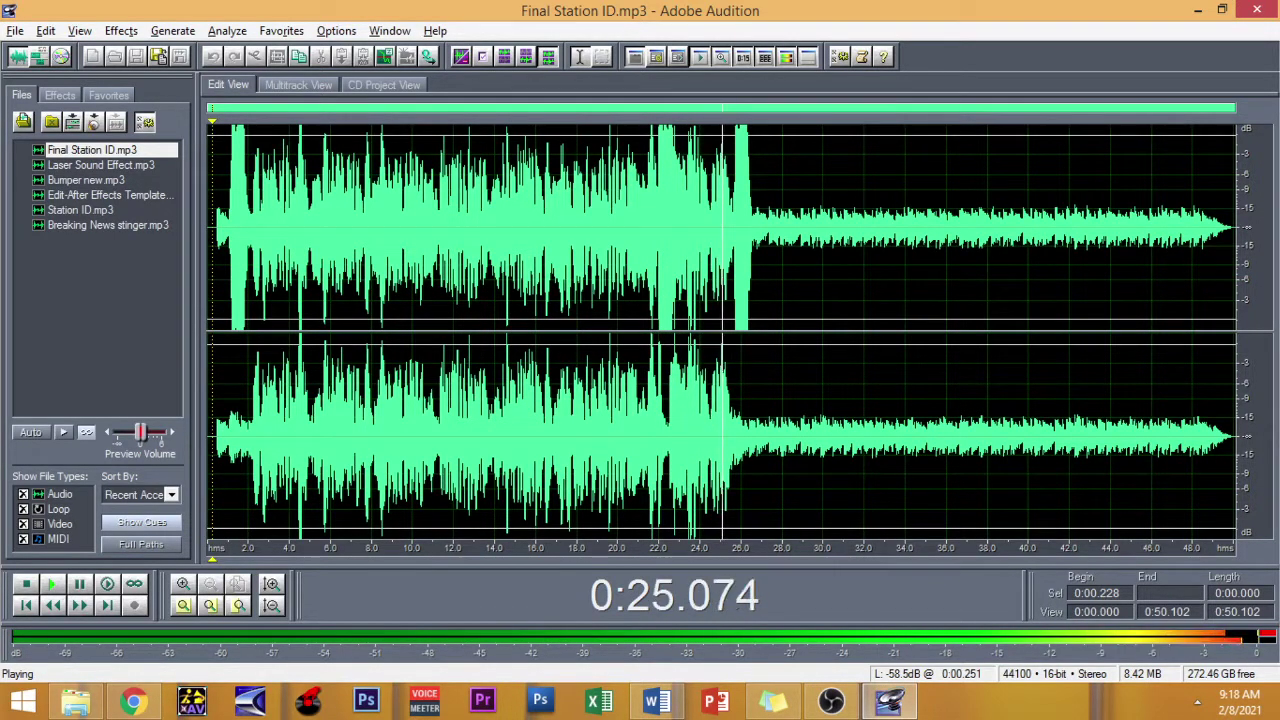
{"action": "key", "text": "space"}
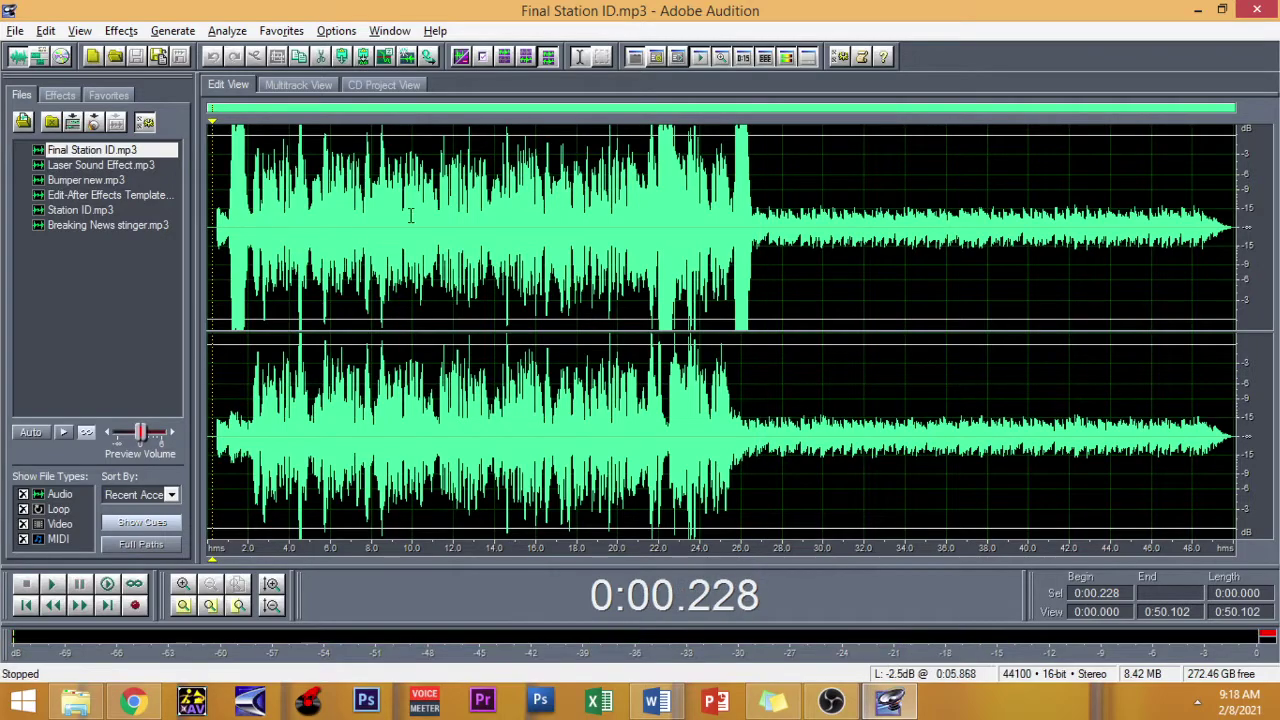
- Cut the leftover background music after the closing bumper, from 26.672 seconds to the end of the file
{"action": "left_click", "coordinate": [762, 226]}
{"action": "key", "text": "shift+End"}
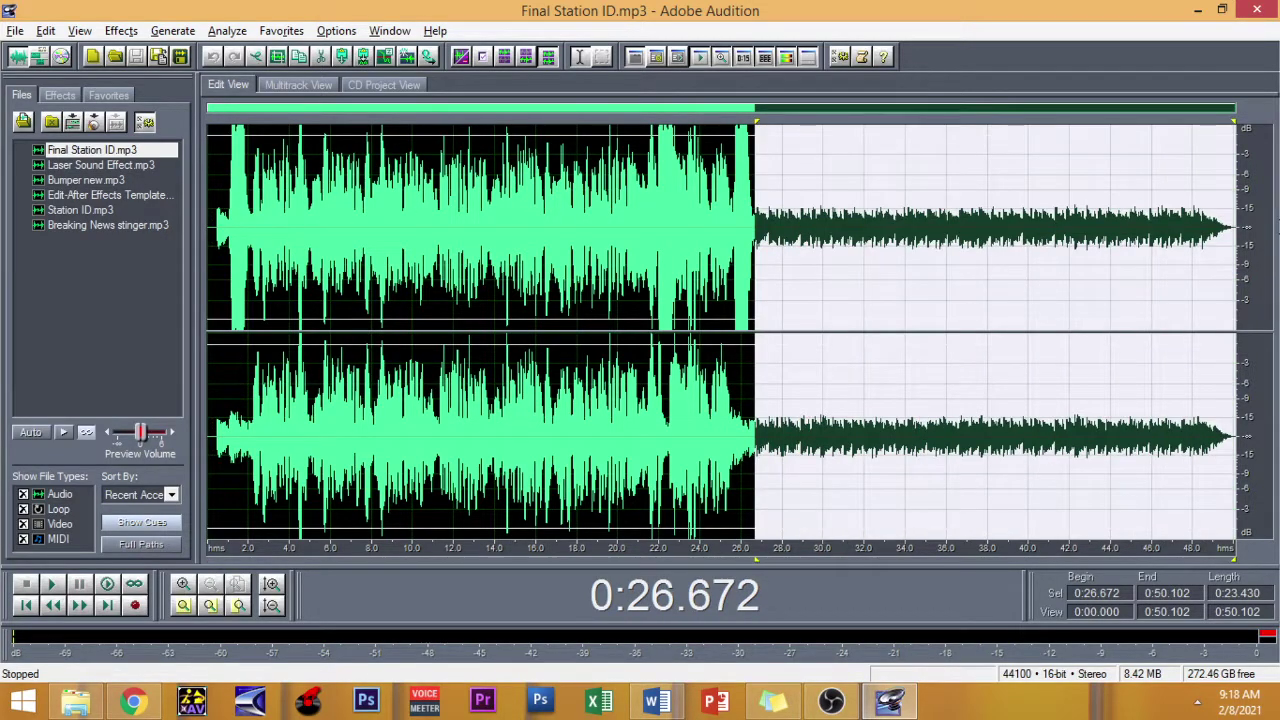
{"action": "key", "text": "ctrl+x"}
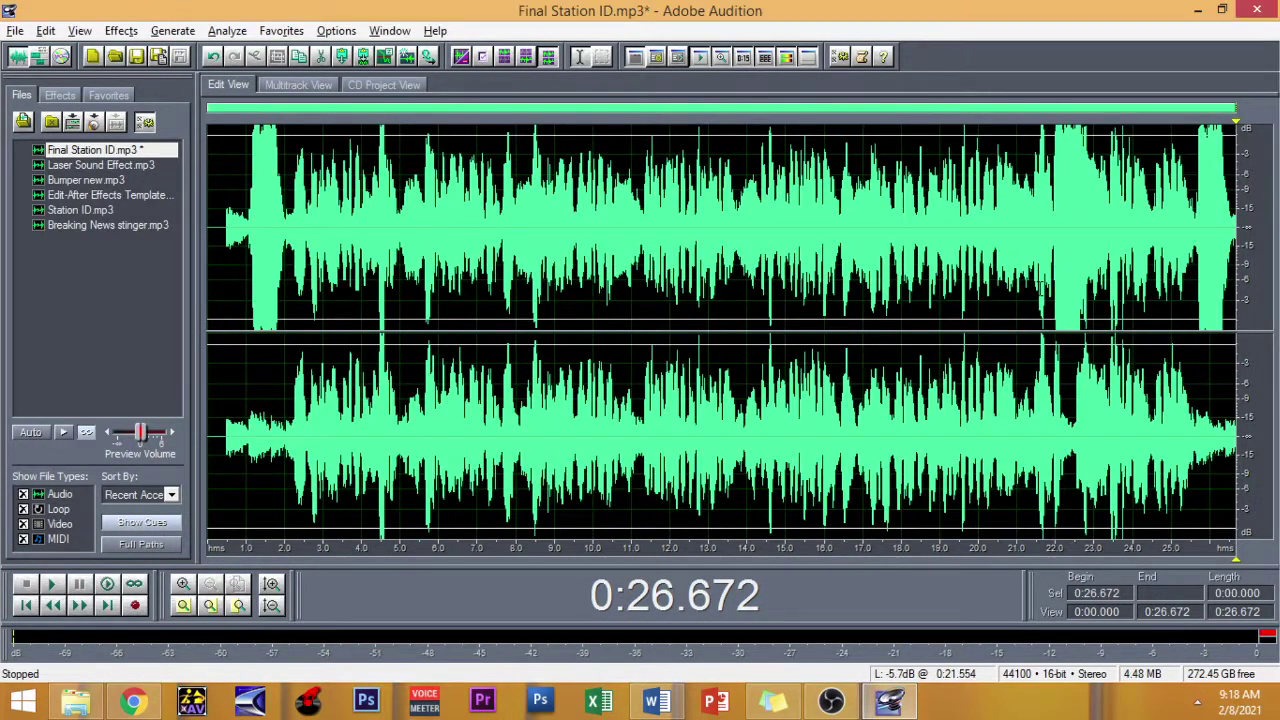
- Return to the multitrack session and place the cursor at about 31.3 seconds, past the end of the Station ID clip
{"action": "left_click", "coordinate": [527, 290]}
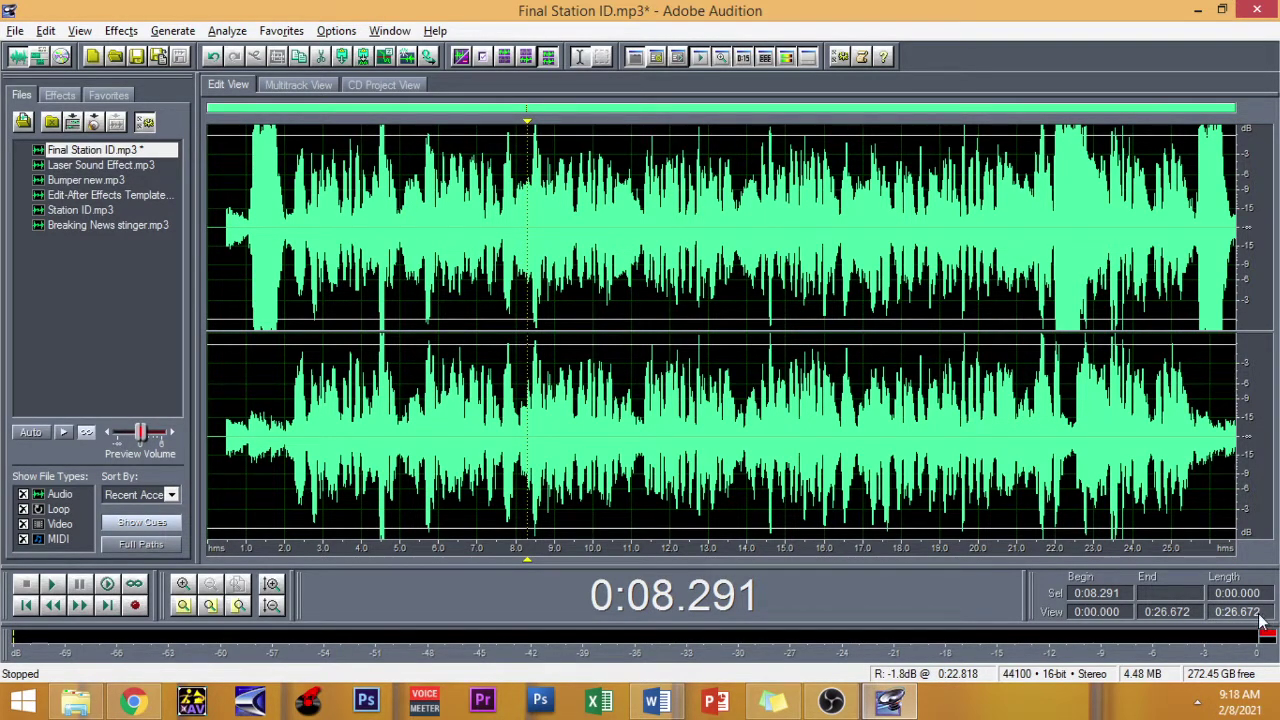
{"action": "left_click", "coordinate": [438, 290]}
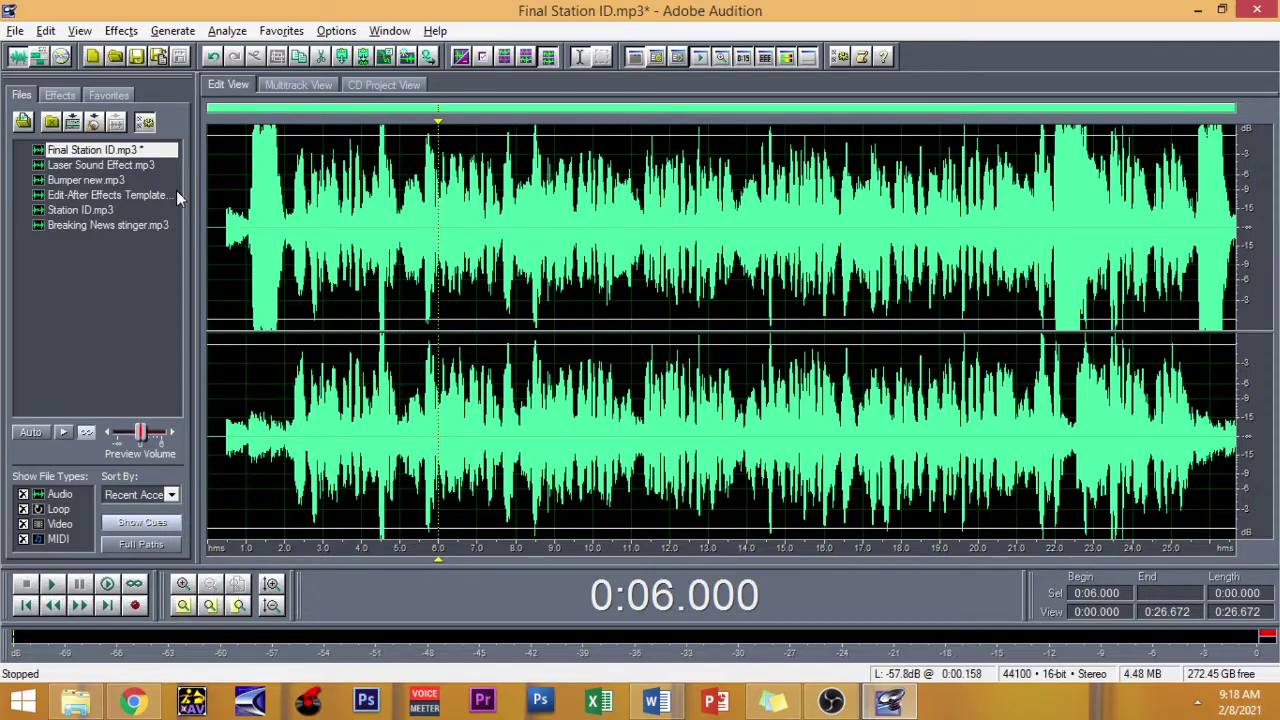
{"action": "left_click", "coordinate": [303, 85]}
{"action": "left_click", "coordinate": [1218, 258]}
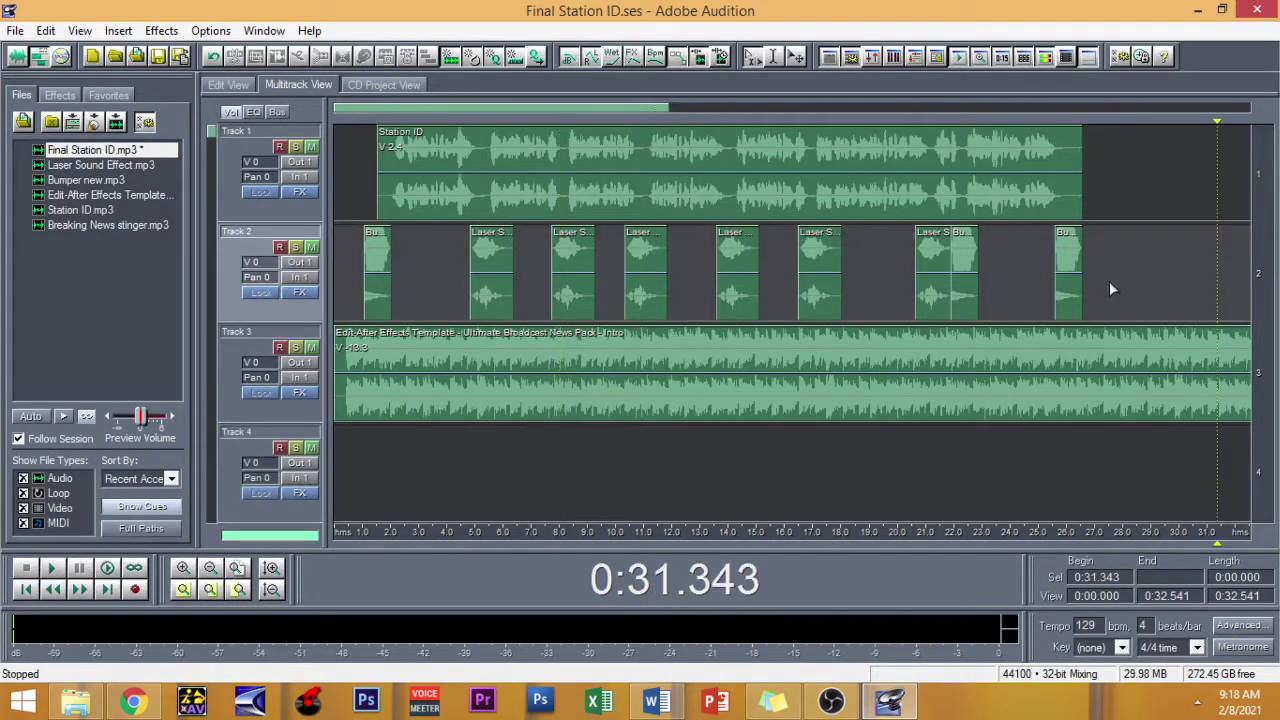